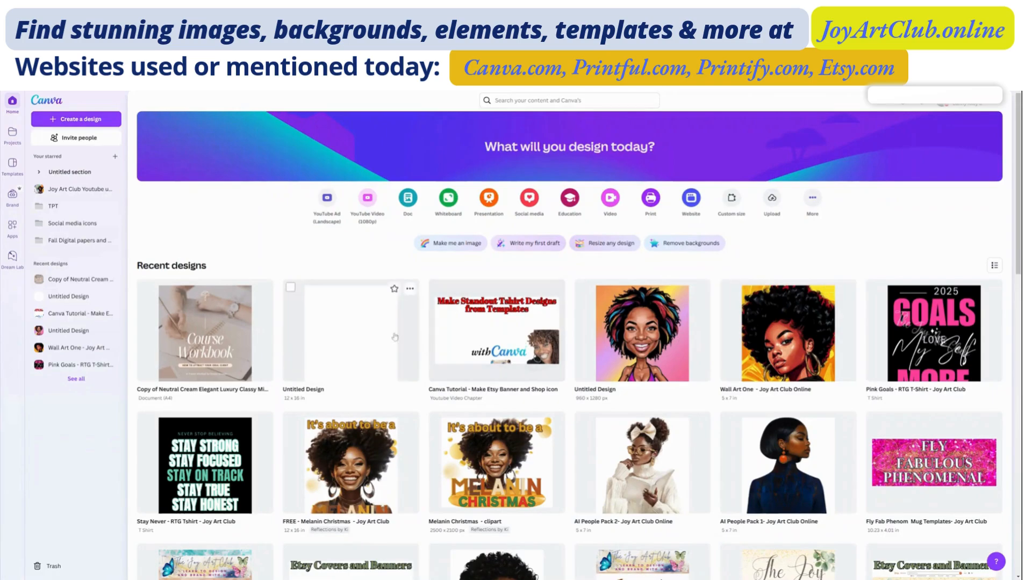
# Step: Create a new blank custom-size design 12 in wide by 16 in high
pyautogui.scroll(-10, 394, 337)
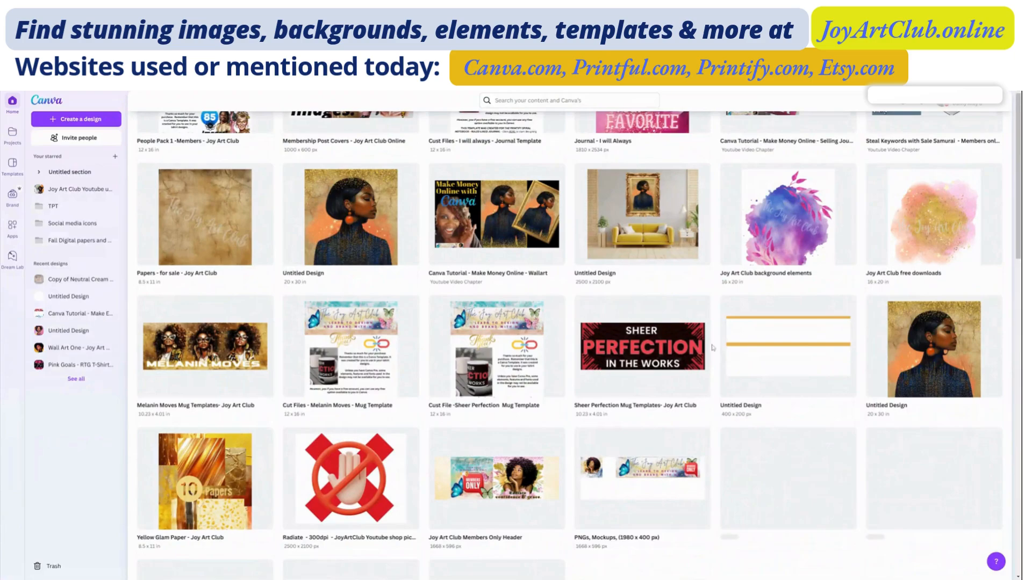
pyautogui.scroll(10, 405, 284)
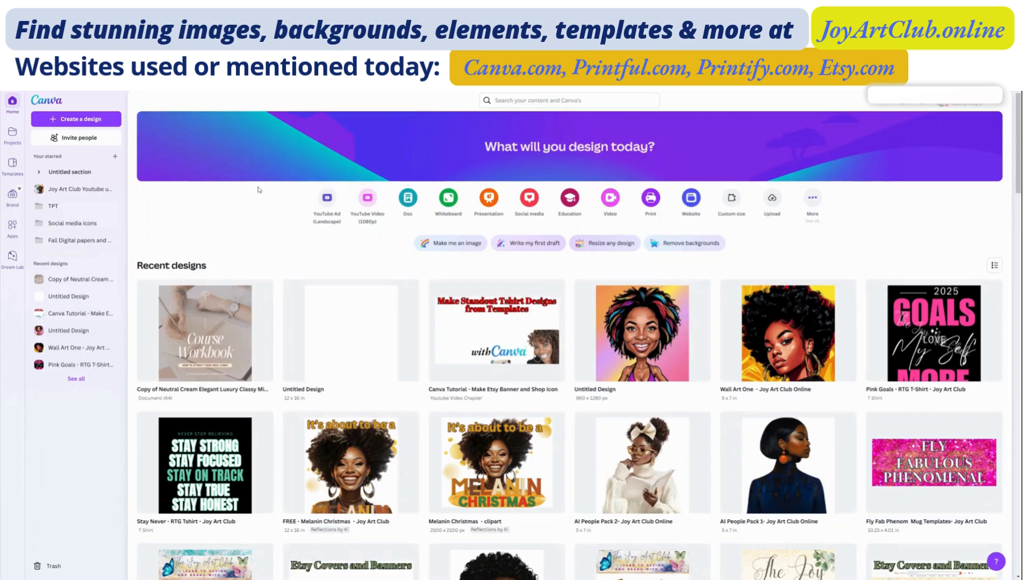
pyautogui.click(68, 119)
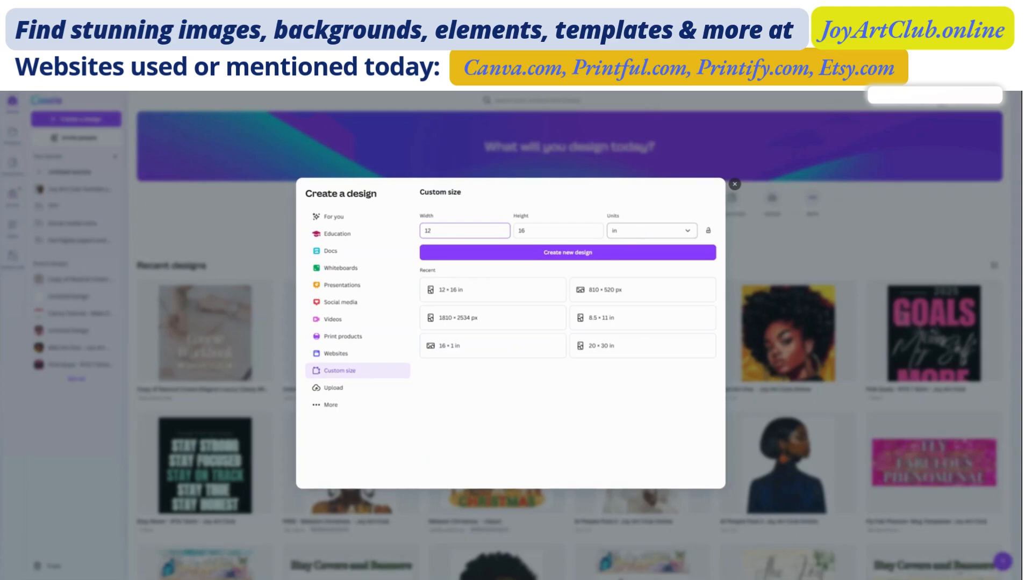
pyautogui.click(642, 234)
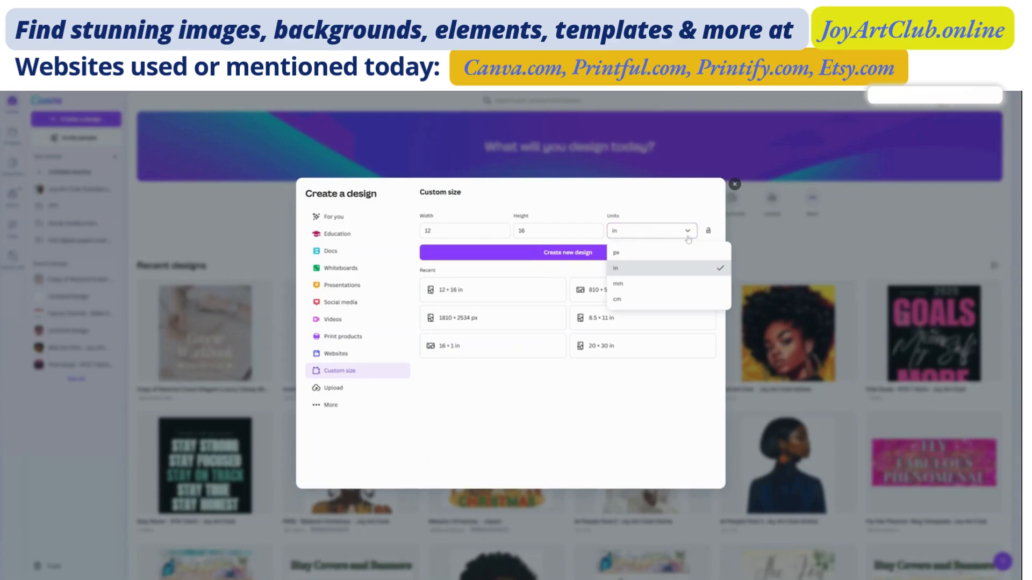
pyautogui.click(634, 269)
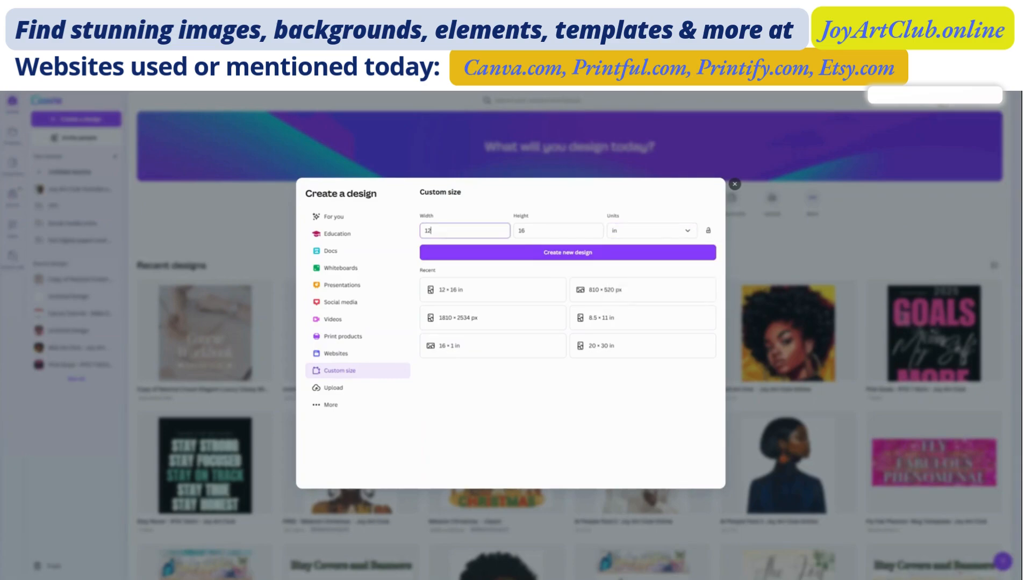
pyautogui.click(525, 231)
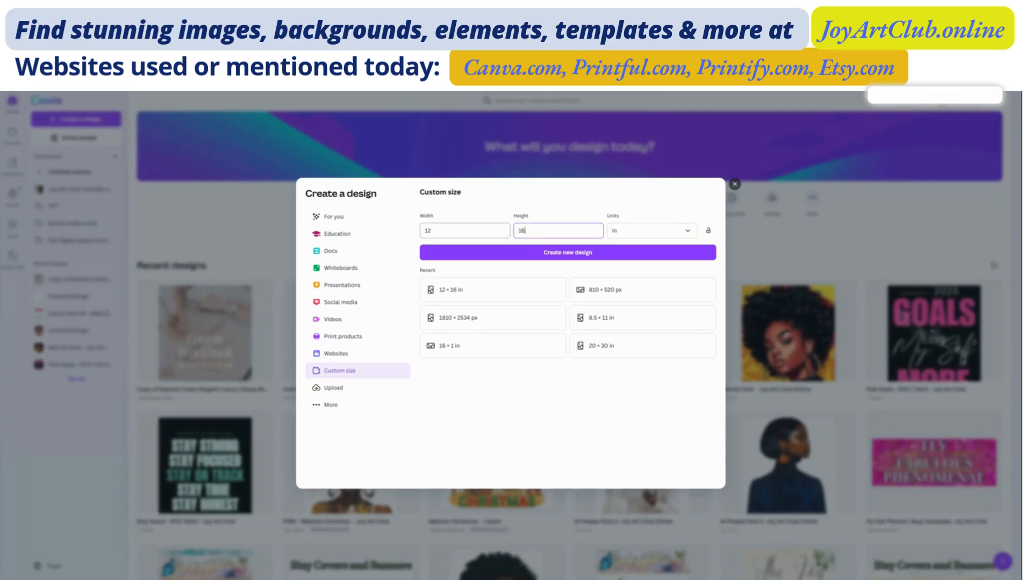
pyautogui.hotkey('shift', 'Tab')
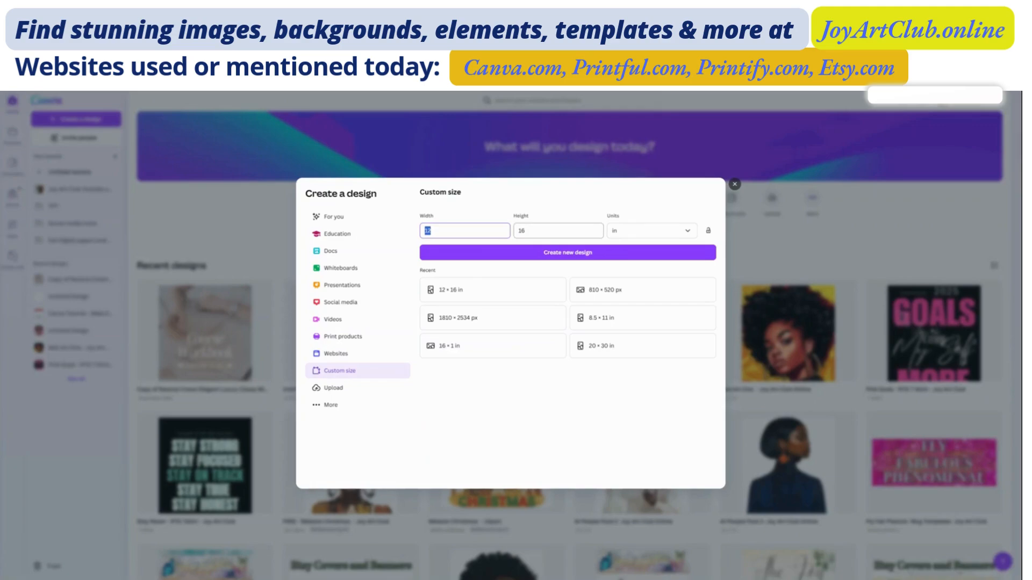
pyautogui.press('Tab')
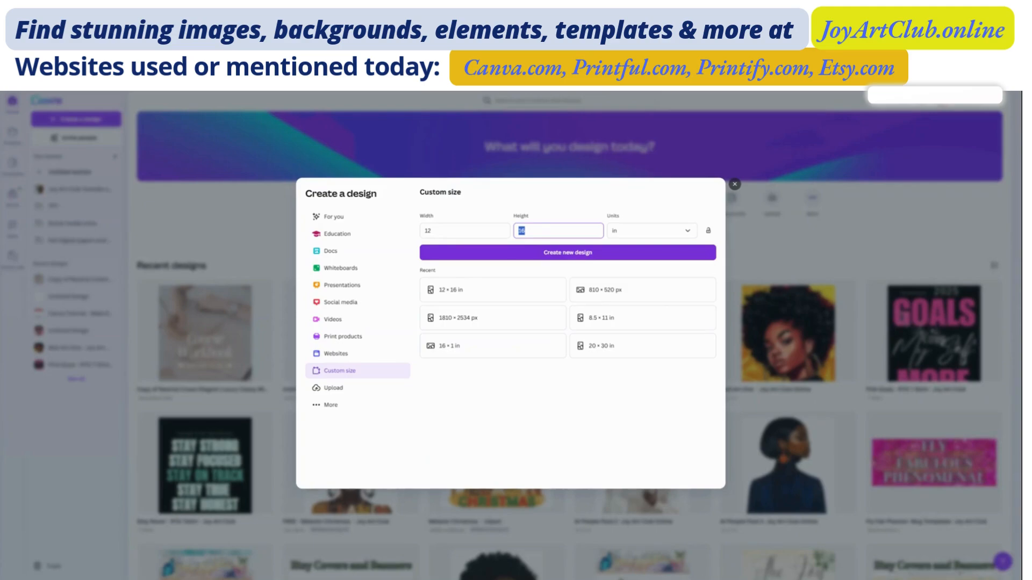
pyautogui.click(567, 252)
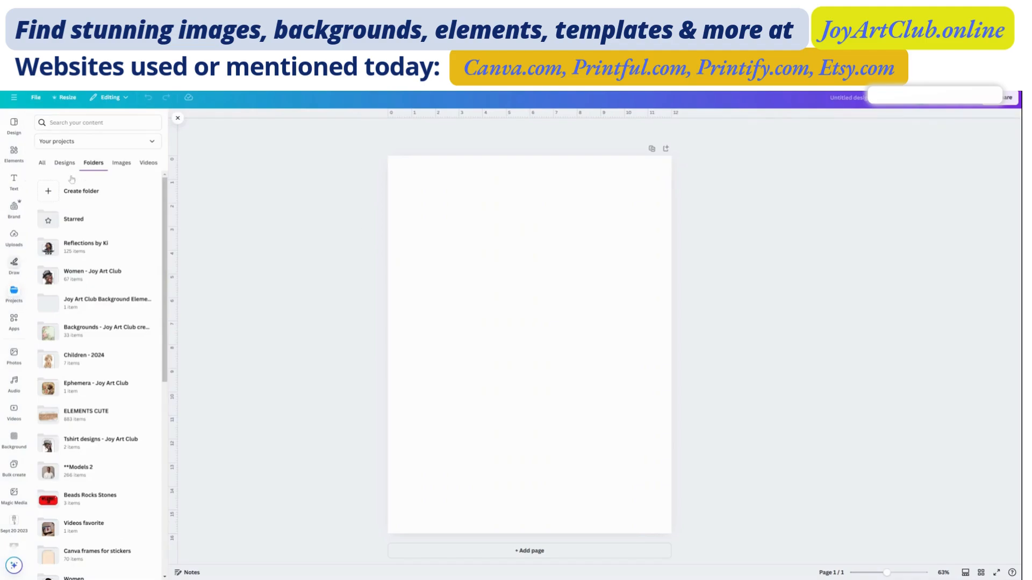
# Step: Add the front-facing woman in rhinestone glasses from the AI People Pack 3 folder, enlarging her slightly in the page's upper-left corner
pyautogui.click(77, 277)
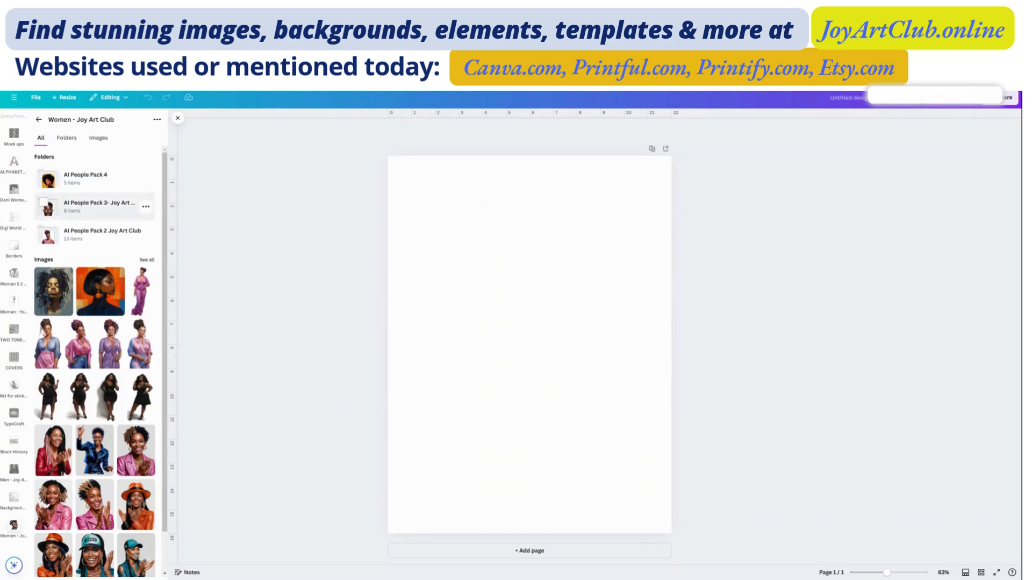
pyautogui.click(80, 212)
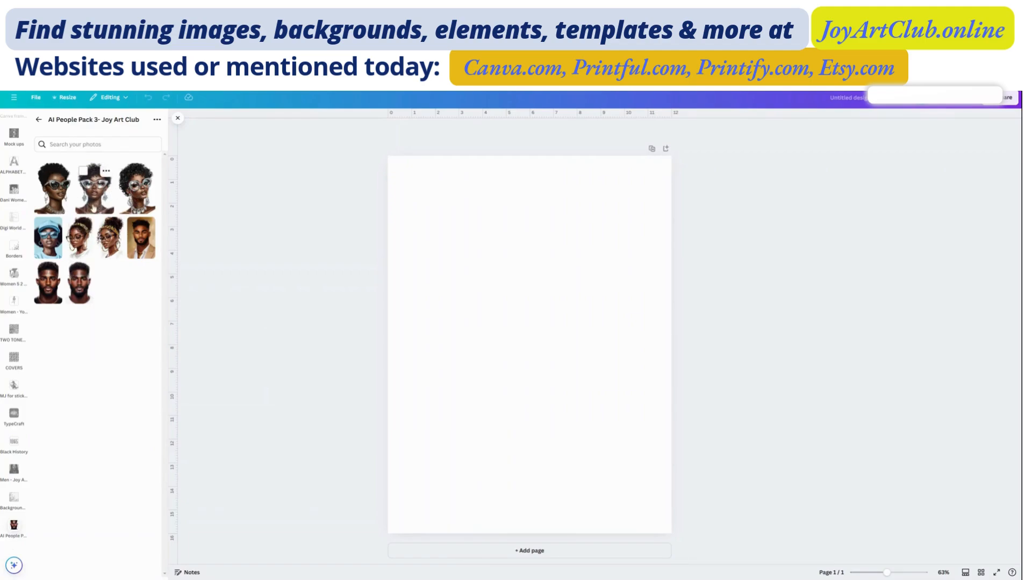
pyautogui.click(92, 195)
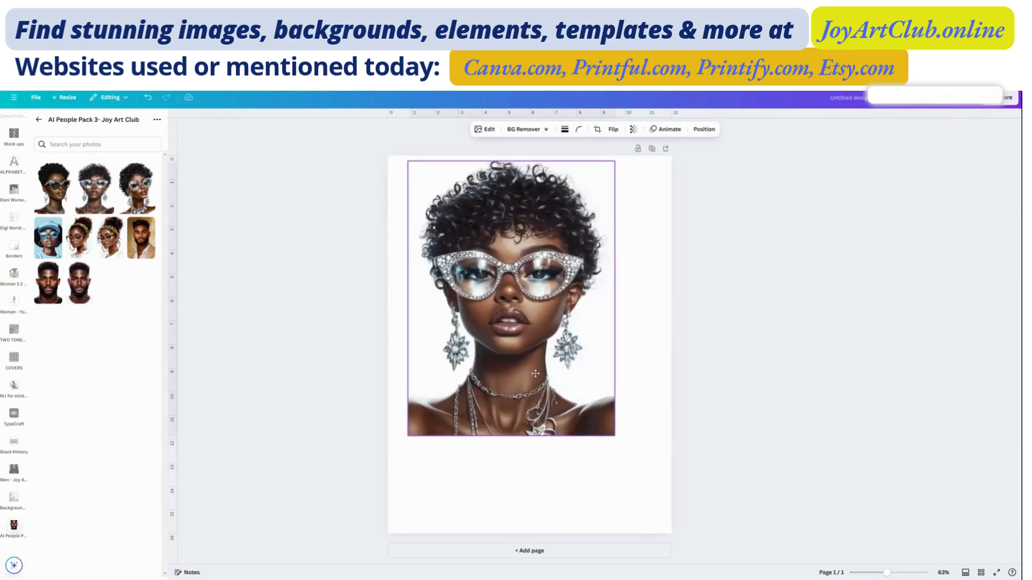
pyautogui.moveTo(535, 373); pyautogui.dragTo(516, 365)
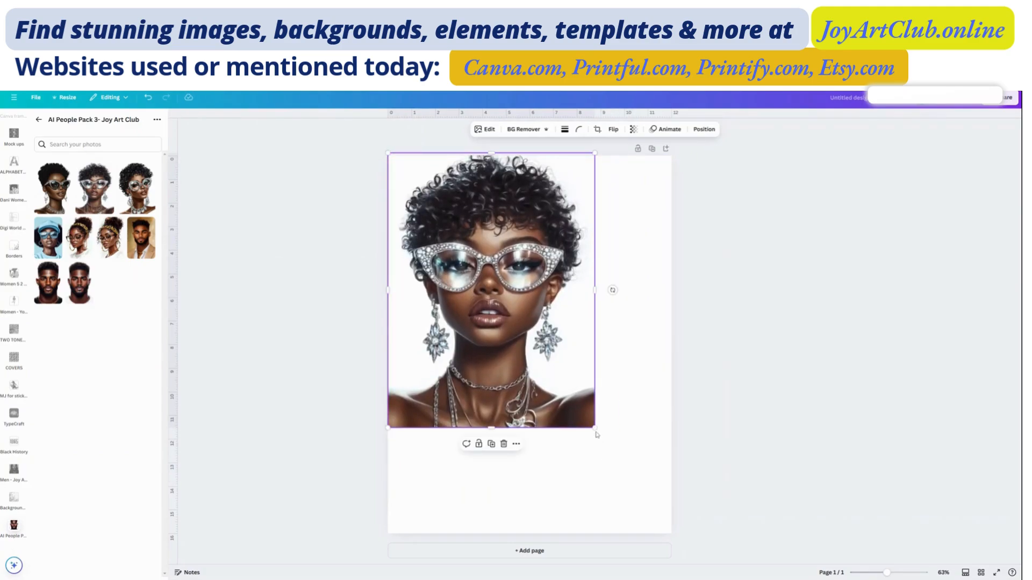
pyautogui.moveTo(594, 428); pyautogui.dragTo(601, 454)
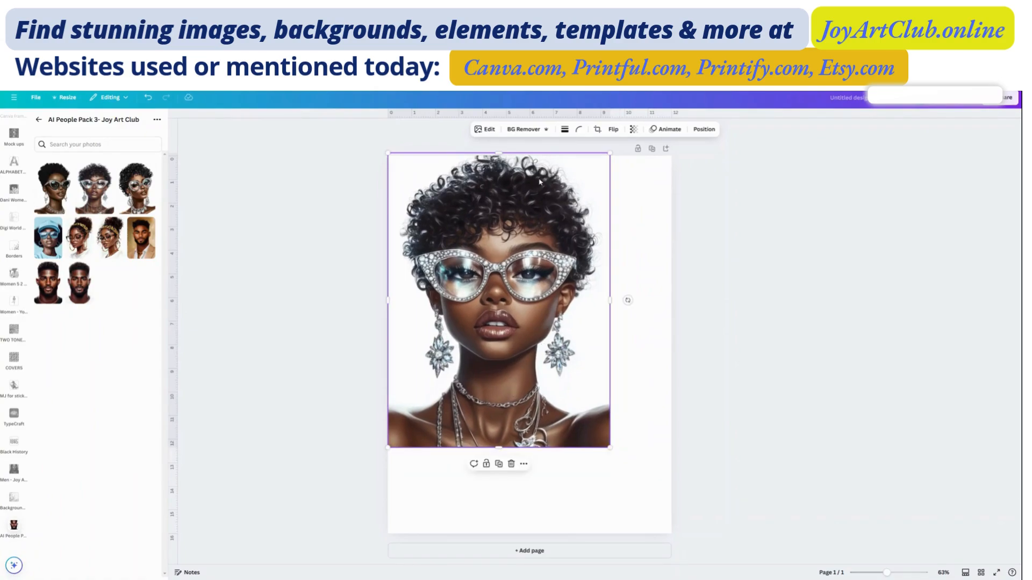
# Step: Remove the portrait's background, then enlarge it to about 10 in wide and centre it along the page's upper edge
pyautogui.click(524, 132)
pyautogui.moveTo(546, 226)
pyautogui.mouseDown()
pyautogui.moveTo(547, 238)
pyautogui.moveTo(546, 225)
pyautogui.mouseUp()
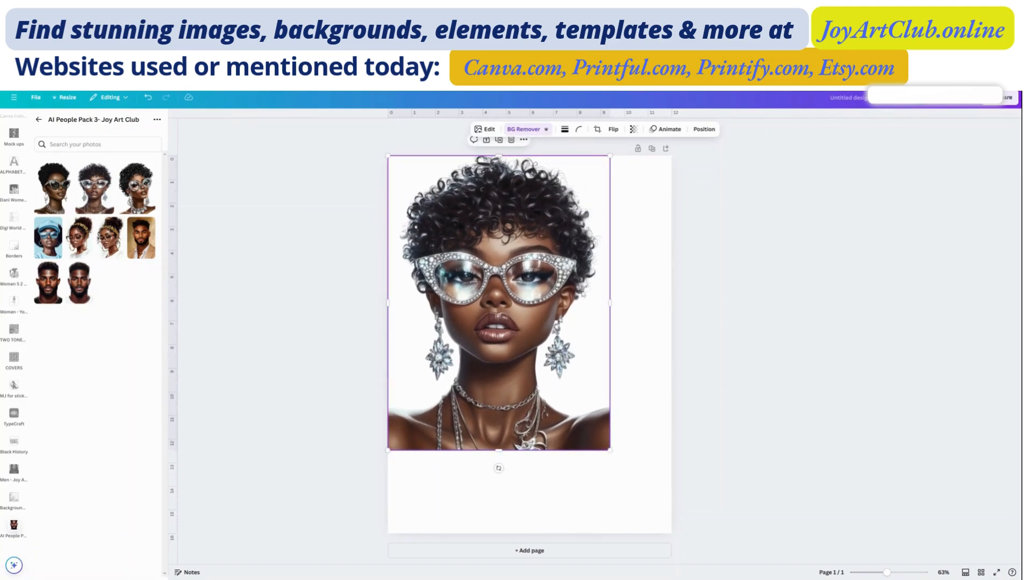
pyautogui.moveTo(618, 474); pyautogui.dragTo(642, 498)
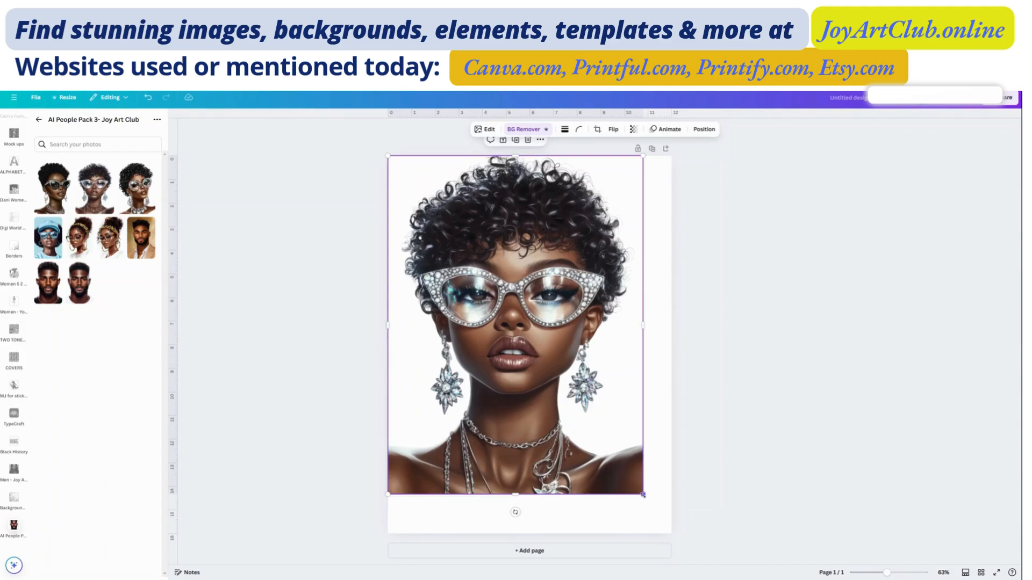
pyautogui.moveTo(643, 496); pyautogui.dragTo(620, 471)
pyautogui.moveTo(547, 361)
pyautogui.mouseDown()
pyautogui.moveTo(579, 359)
pyautogui.moveTo(558, 353)
pyautogui.mouseUp()
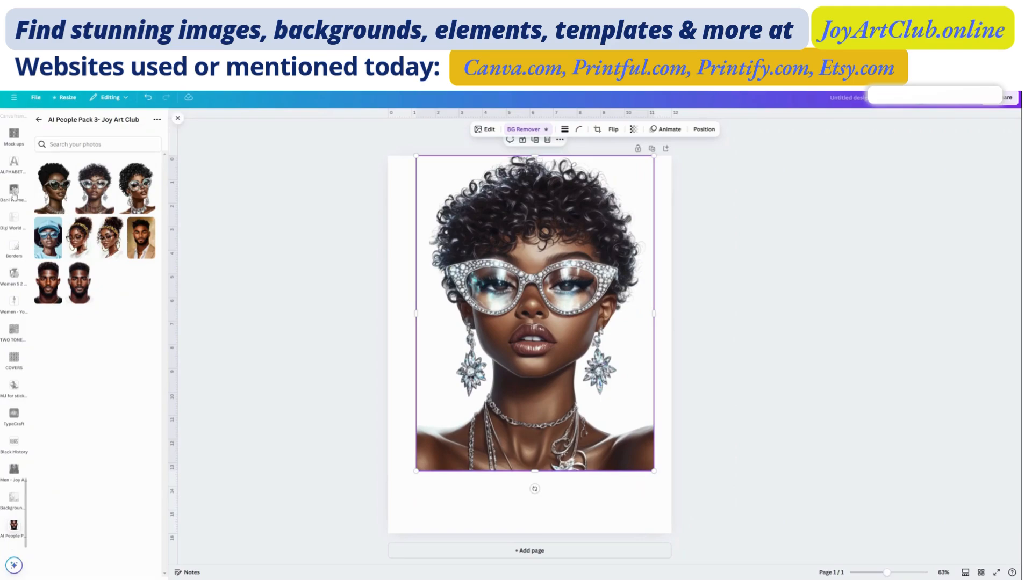
# Step: Search the elements for "watercolor blob" and show all matching graphics
pyautogui.click(38, 120)
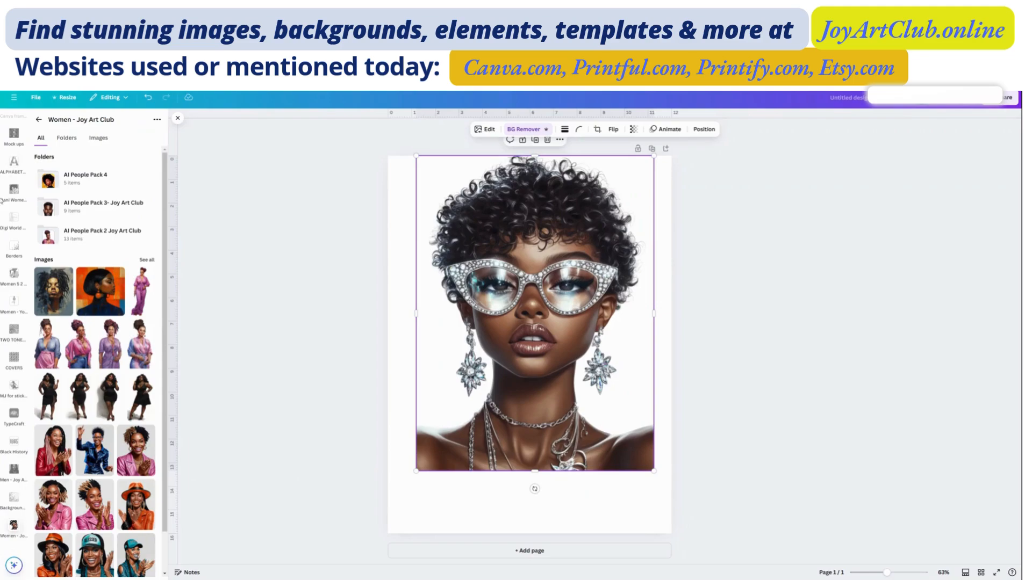
pyautogui.scroll(1, 2, 259)
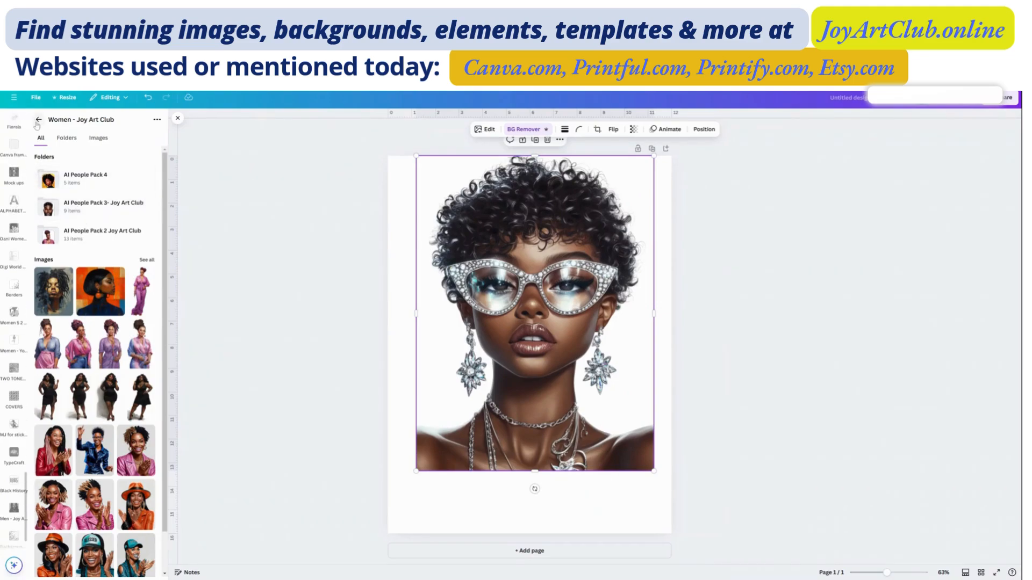
pyautogui.scroll(-10, 16, 200)
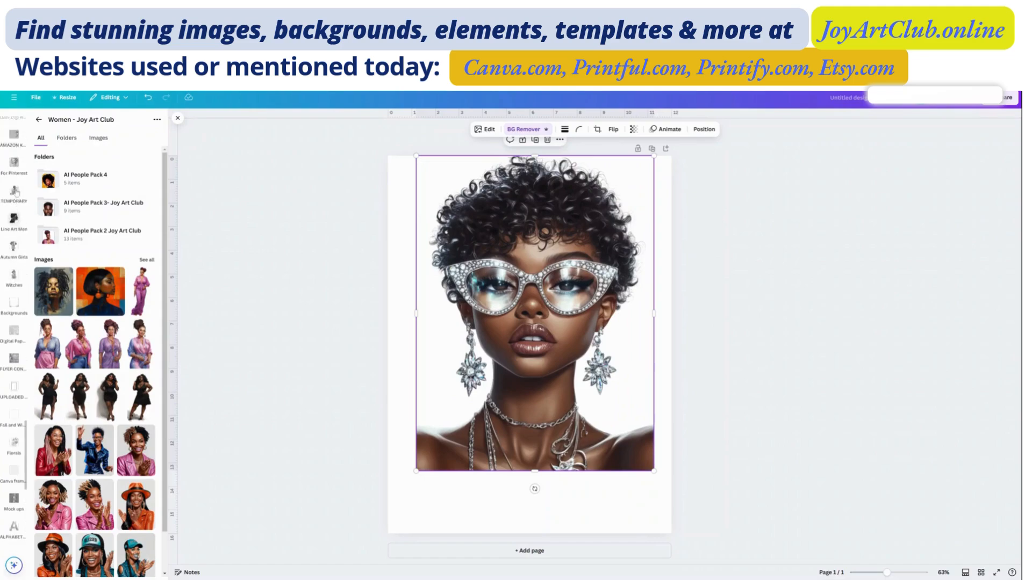
pyautogui.scroll(10, 16, 200)
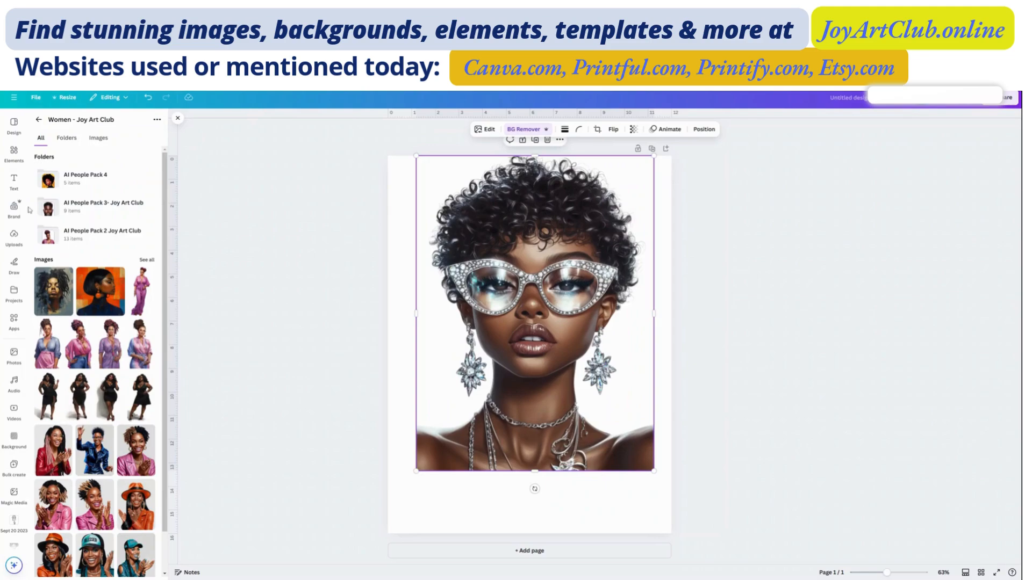
pyautogui.click(14, 153)
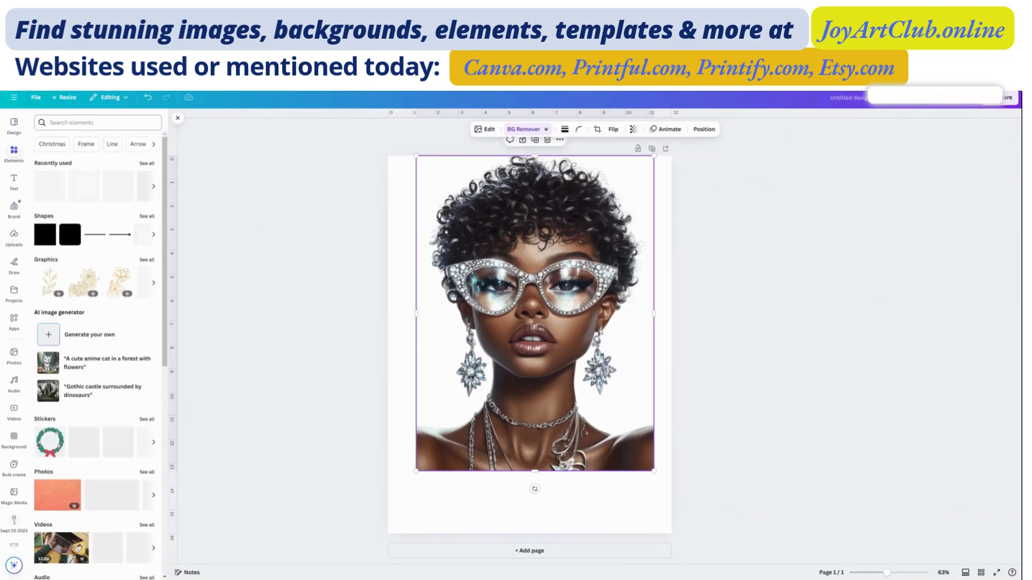
pyautogui.click(71, 122)
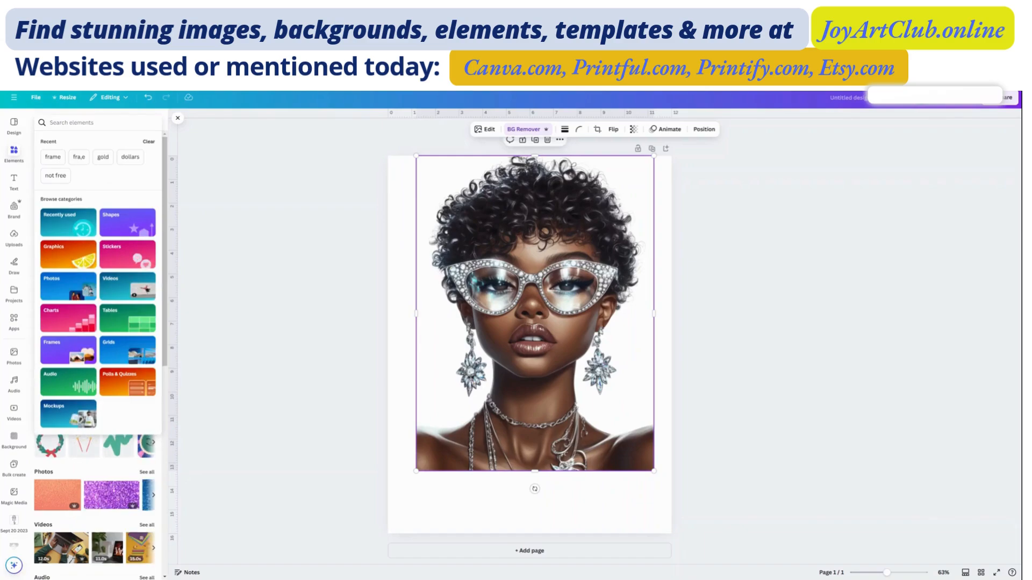
pyautogui.write('water')
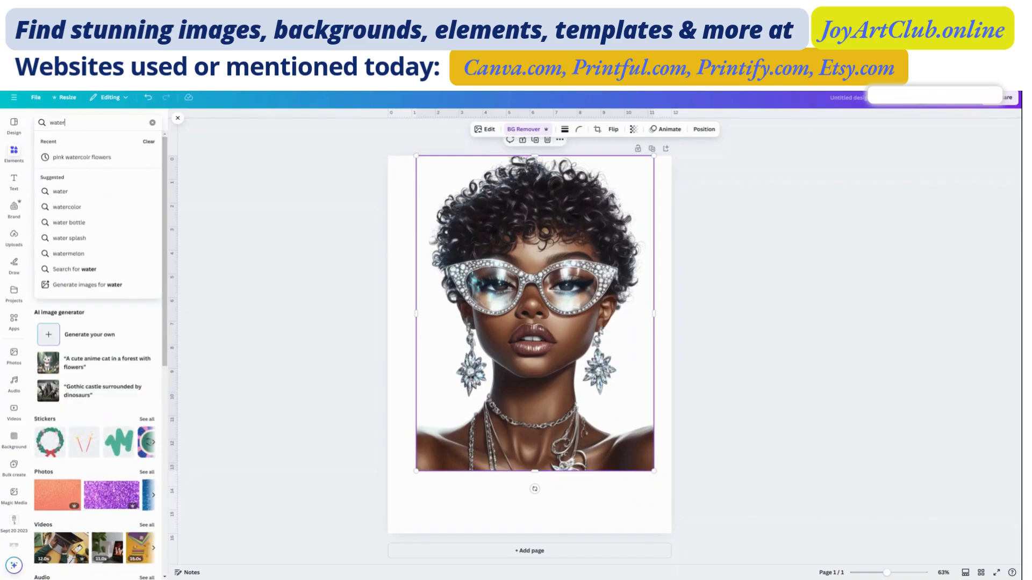
pyautogui.write('color')
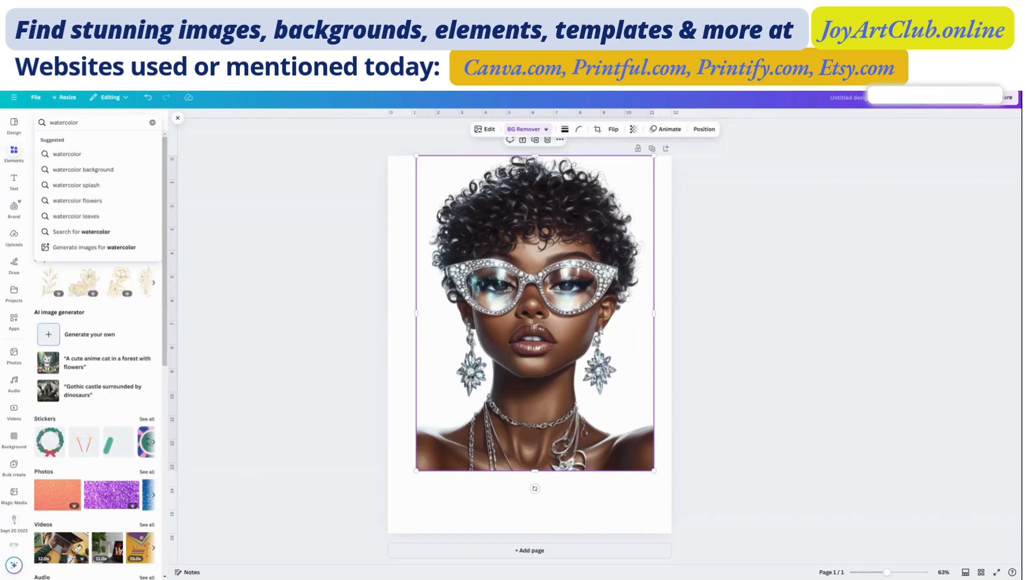
pyautogui.write(' blob')
pyautogui.press('Return')
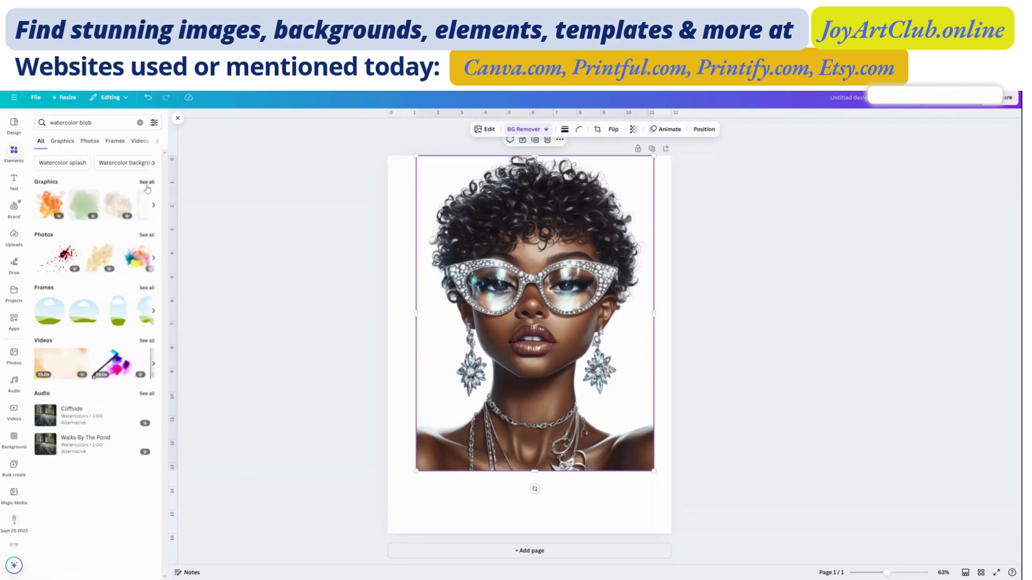
pyautogui.click(147, 183)
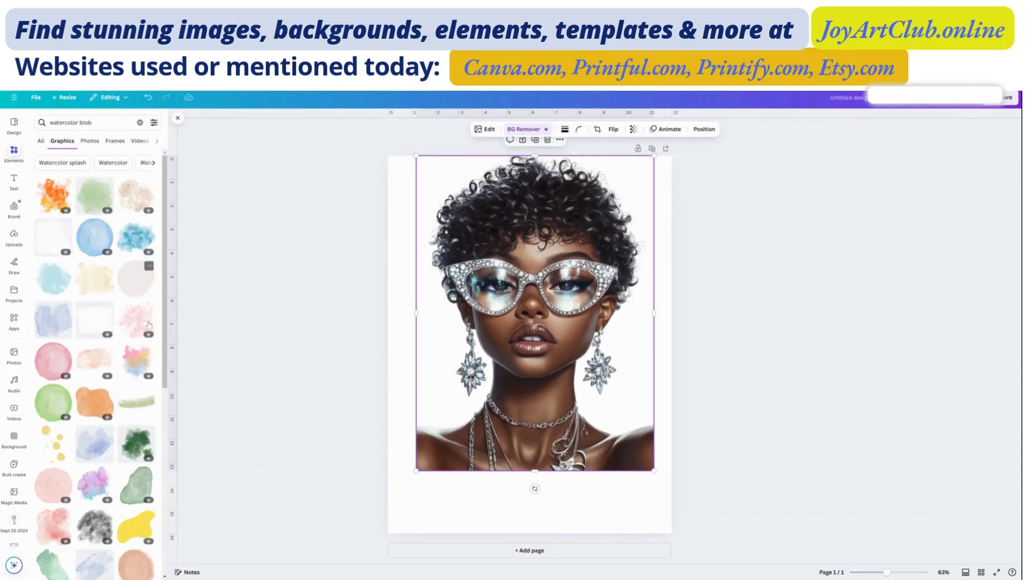
# Step: Add the pale green brush-stroke graphic and place it across the portrait's shoulders, against the page's left edge
pyautogui.scroll(-5, 113, 401)
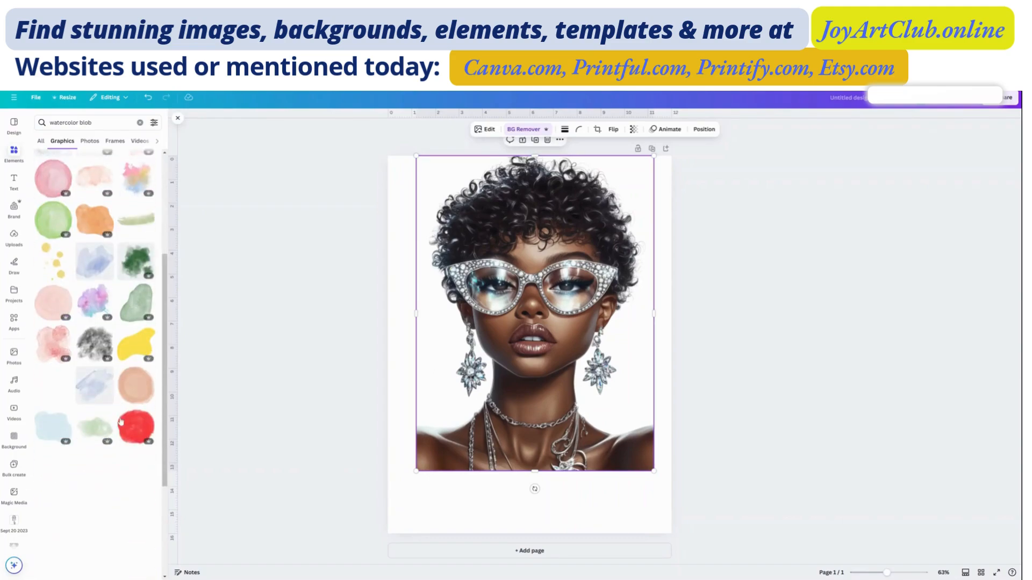
pyautogui.scroll(4, 94, 408)
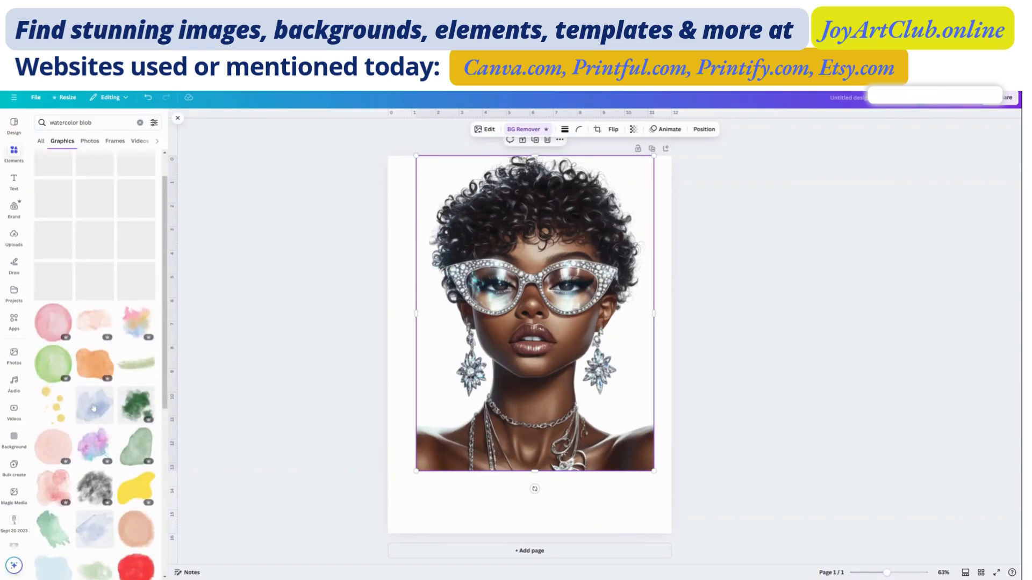
pyautogui.click(139, 367)
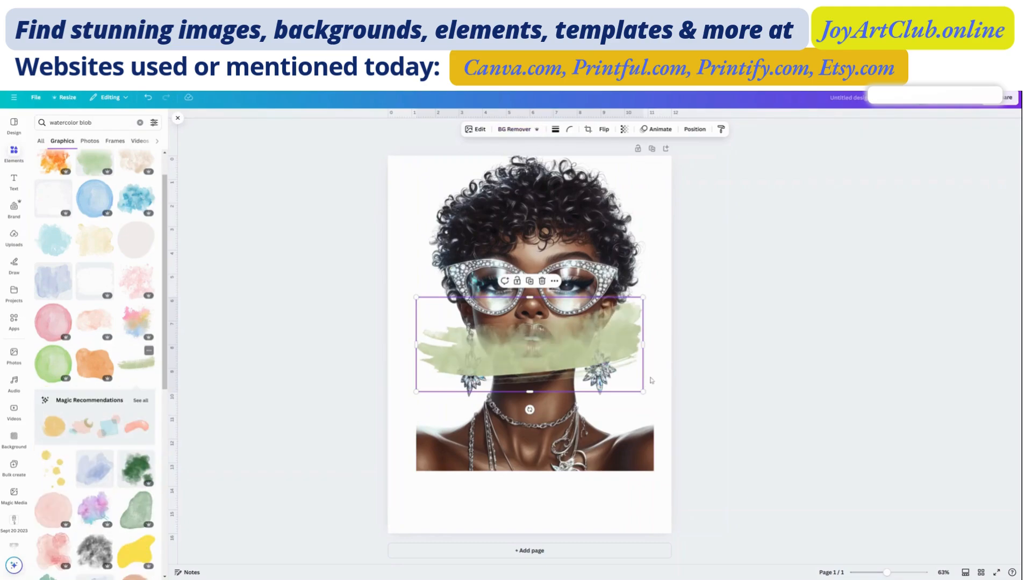
pyautogui.moveTo(529, 346)
pyautogui.mouseDown()
pyautogui.moveTo(520, 449)
pyautogui.moveTo(509, 459)
pyautogui.moveTo(523, 446)
pyautogui.mouseUp()
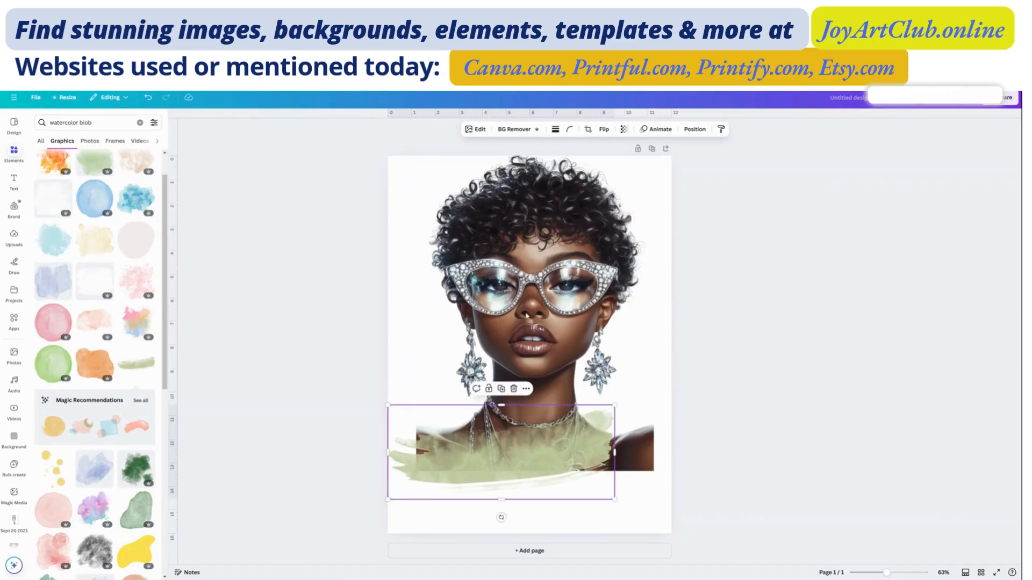
# Step: Apply the Noir filter from the Mono group to the brush stroke at full intensity, comparing it with Slate
pyautogui.click(479, 130)
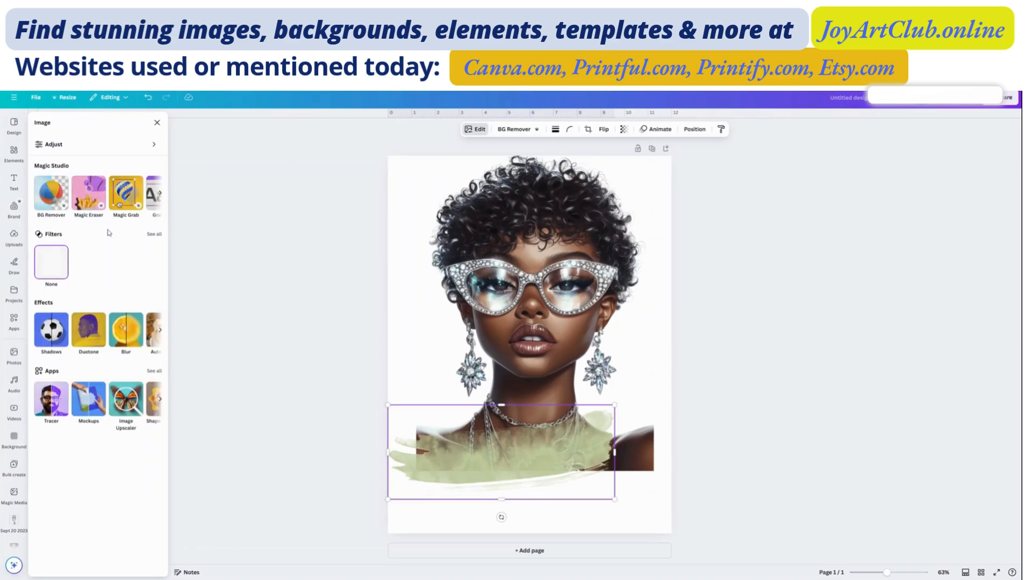
pyautogui.click(154, 235)
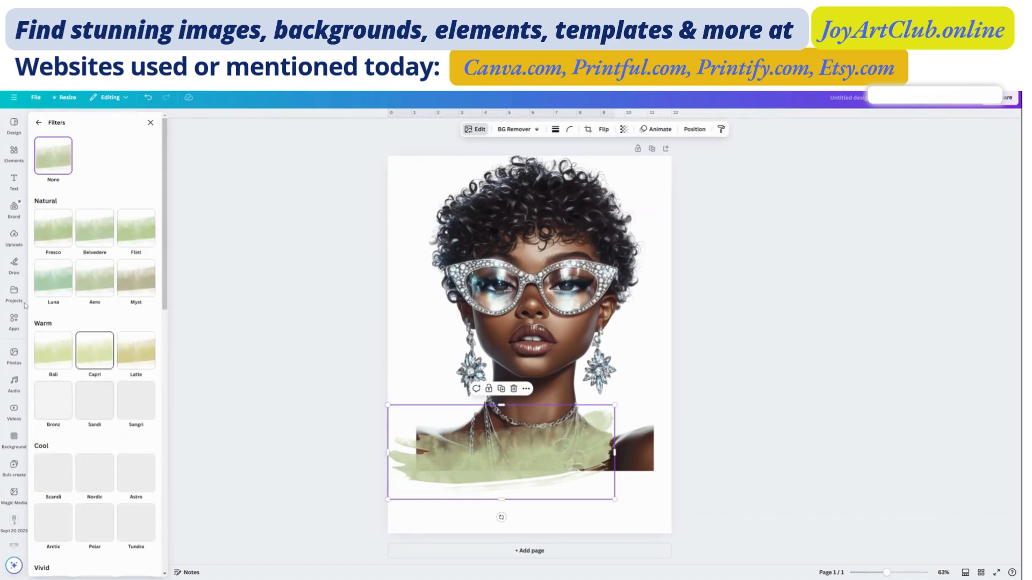
pyautogui.scroll(-3, 113, 407)
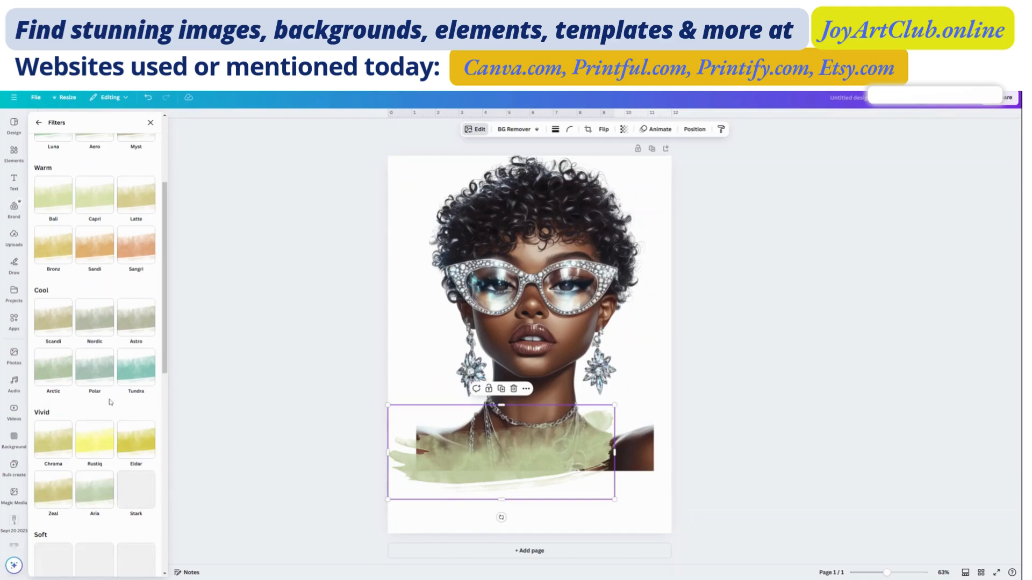
pyautogui.scroll(-4, 89, 457)
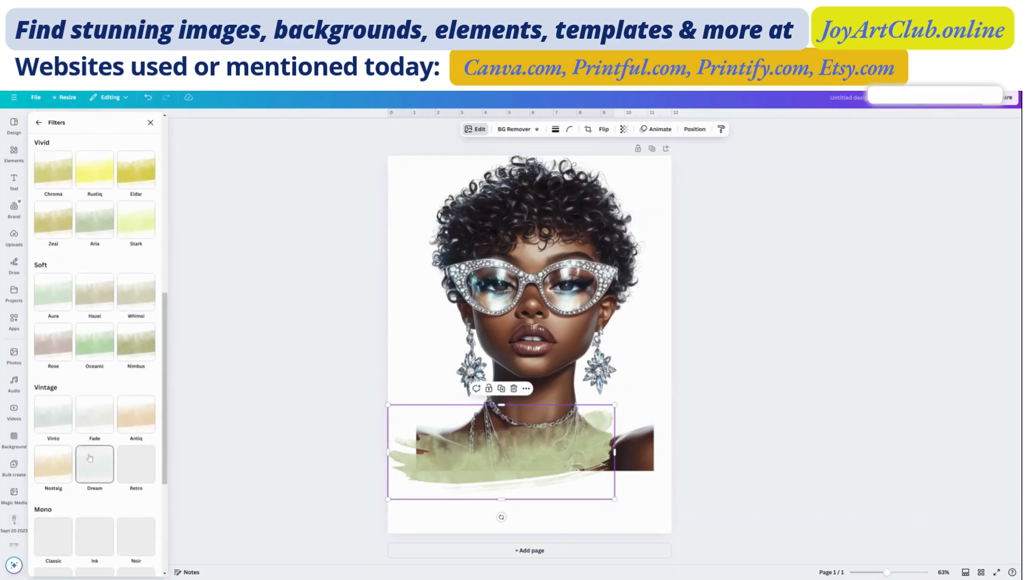
pyautogui.scroll(-5, 99, 444)
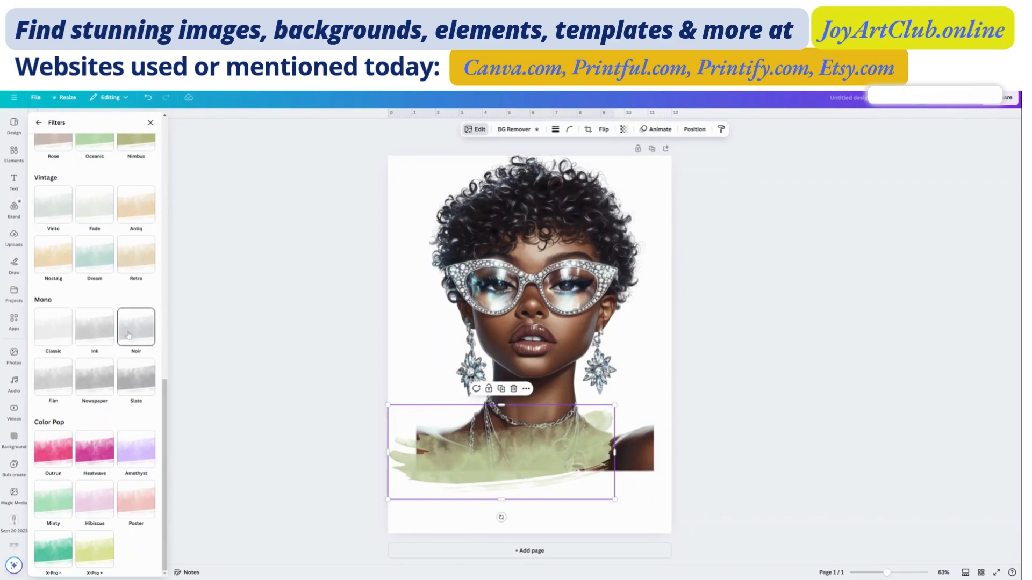
pyautogui.click(134, 379)
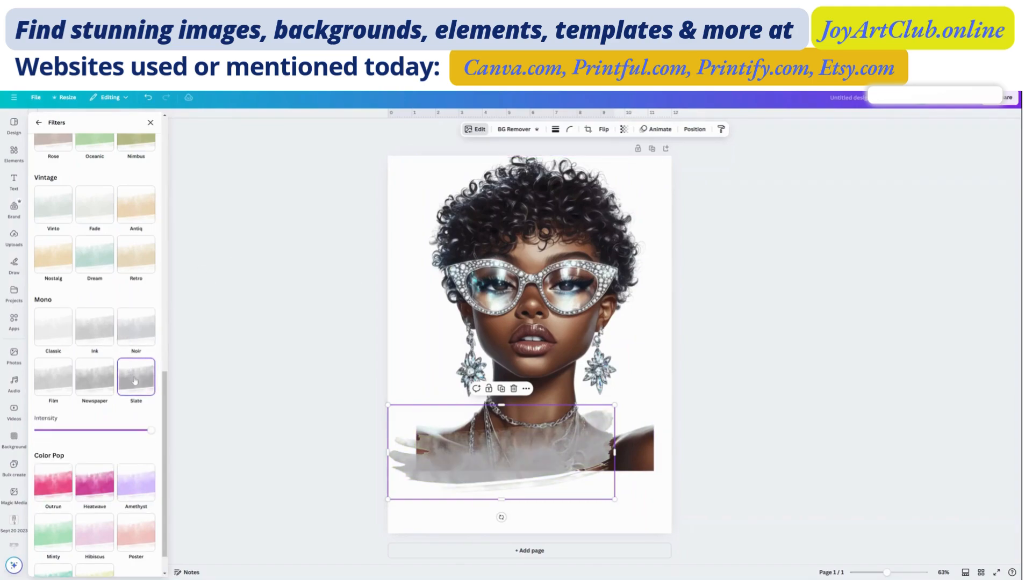
pyautogui.click(146, 332)
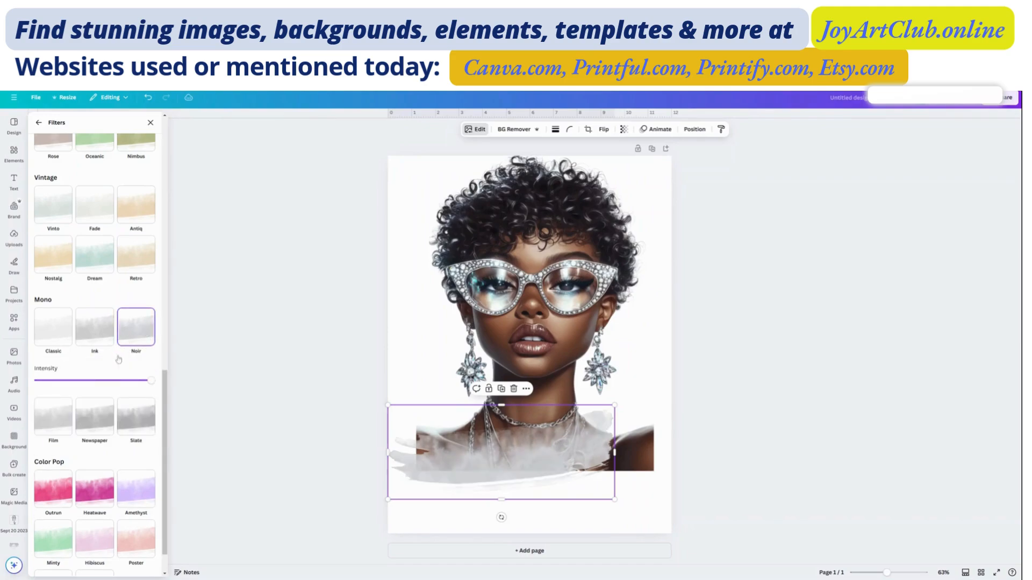
pyautogui.click(103, 415)
pyautogui.click(141, 384)
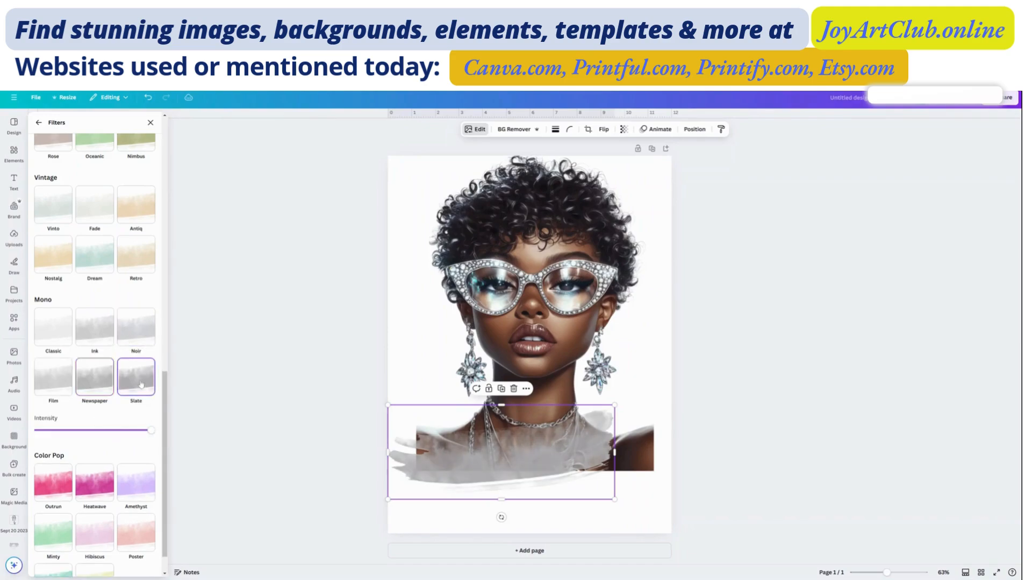
pyautogui.click(133, 333)
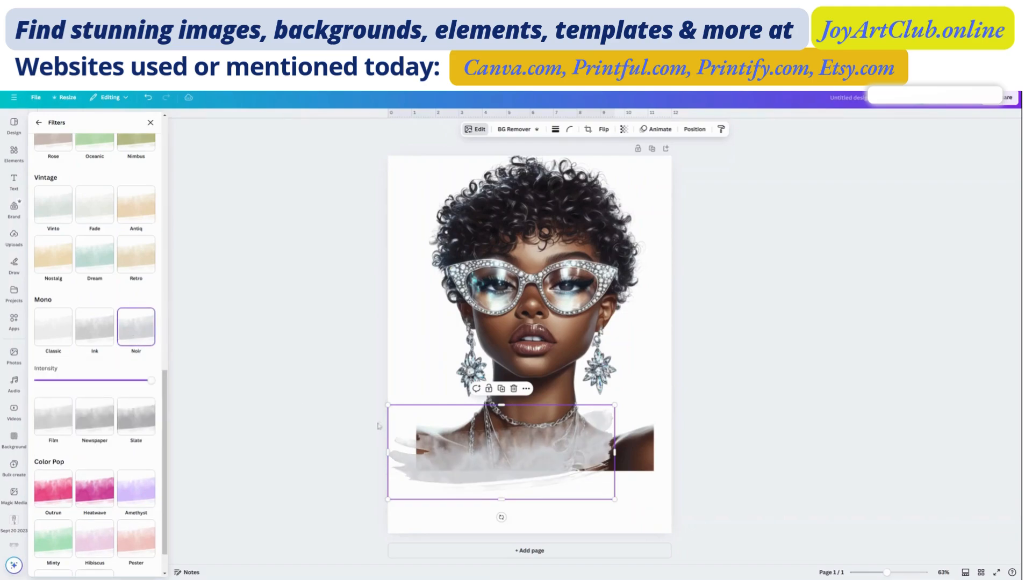
# Step: Lower the grey brush stroke, then overlay a smaller, tilted copy across the portrait's shoulder near the page's right edge
pyautogui.moveTo(551, 460); pyautogui.dragTo(546, 468)
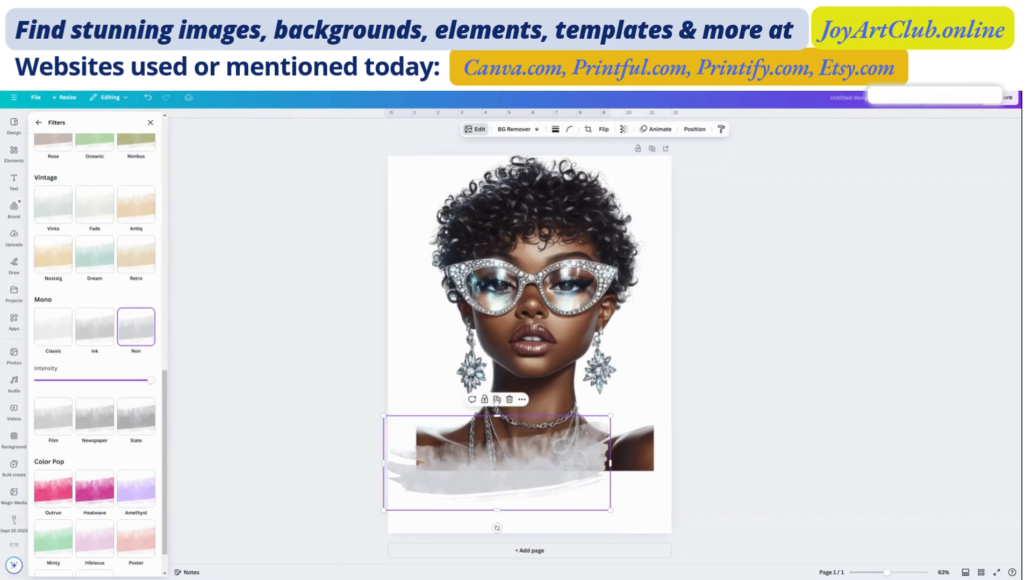
pyautogui.moveTo(526, 475)
pyautogui.mouseDown()
pyautogui.moveTo(625, 479)
pyautogui.moveTo(564, 463)
pyautogui.mouseUp()
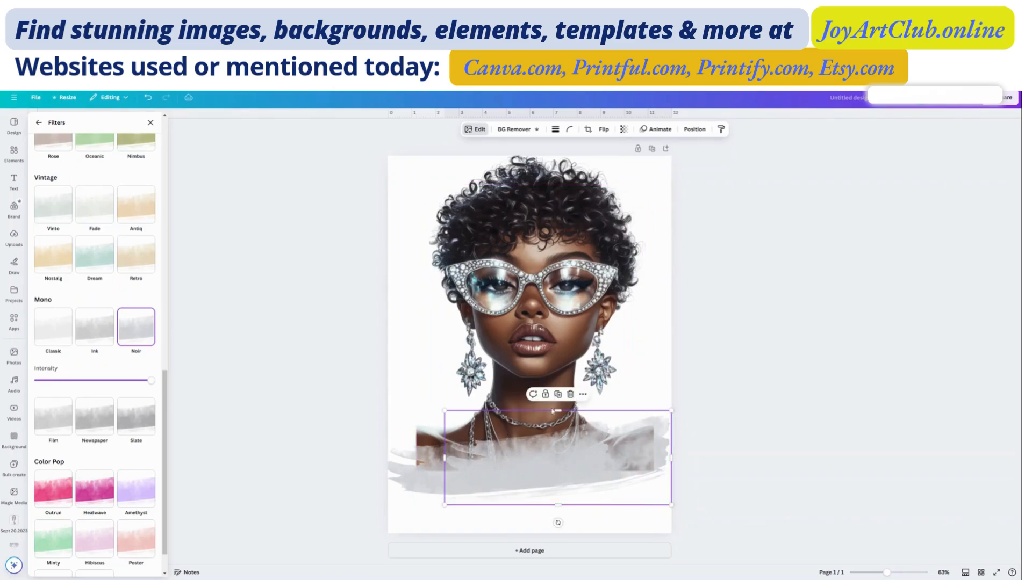
pyautogui.moveTo(557, 523)
pyautogui.mouseDown()
pyautogui.moveTo(558, 532)
pyautogui.moveTo(446, 430)
pyautogui.moveTo(618, 511)
pyautogui.moveTo(611, 528)
pyautogui.moveTo(473, 478)
pyautogui.moveTo(559, 458)
pyautogui.moveTo(640, 463)
pyautogui.moveTo(615, 395)
pyautogui.moveTo(564, 385)
pyautogui.moveTo(558, 397)
pyautogui.mouseUp()
pyautogui.moveTo(553, 460)
pyautogui.mouseDown()
pyautogui.moveTo(562, 476)
pyautogui.moveTo(599, 490)
pyautogui.moveTo(579, 474)
pyautogui.moveTo(628, 467)
pyautogui.moveTo(617, 457)
pyautogui.mouseUp()
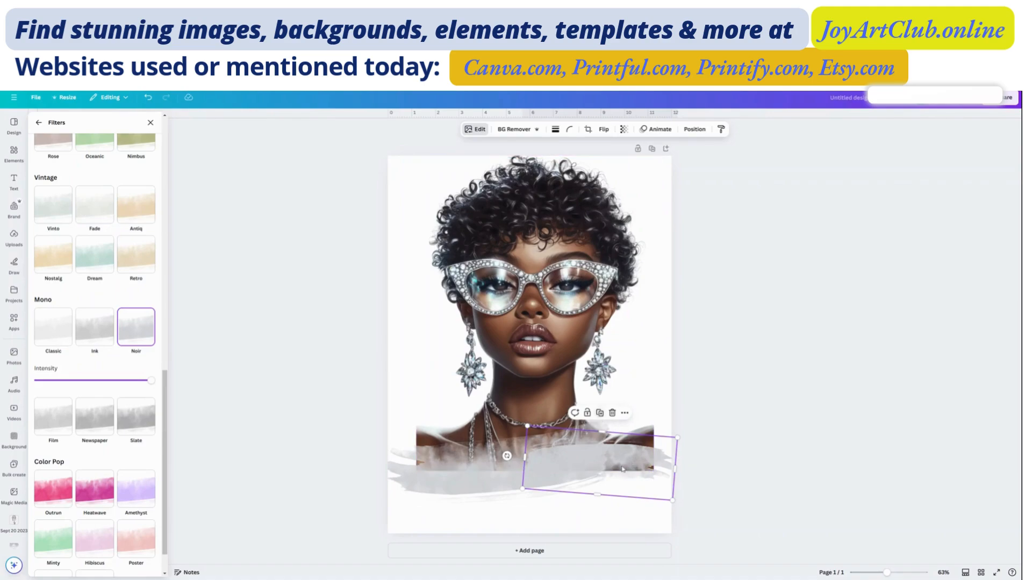
# Step: Duplicate the small tilted brush stroke and place the copy over the portrait's shoulder against the page's left edge
pyautogui.hotkey('ctrl', 'd')
pyautogui.moveTo(752, 480)
pyautogui.mouseDown()
pyautogui.moveTo(585, 462)
pyautogui.moveTo(623, 470)
pyautogui.moveTo(648, 491)
pyautogui.mouseUp()
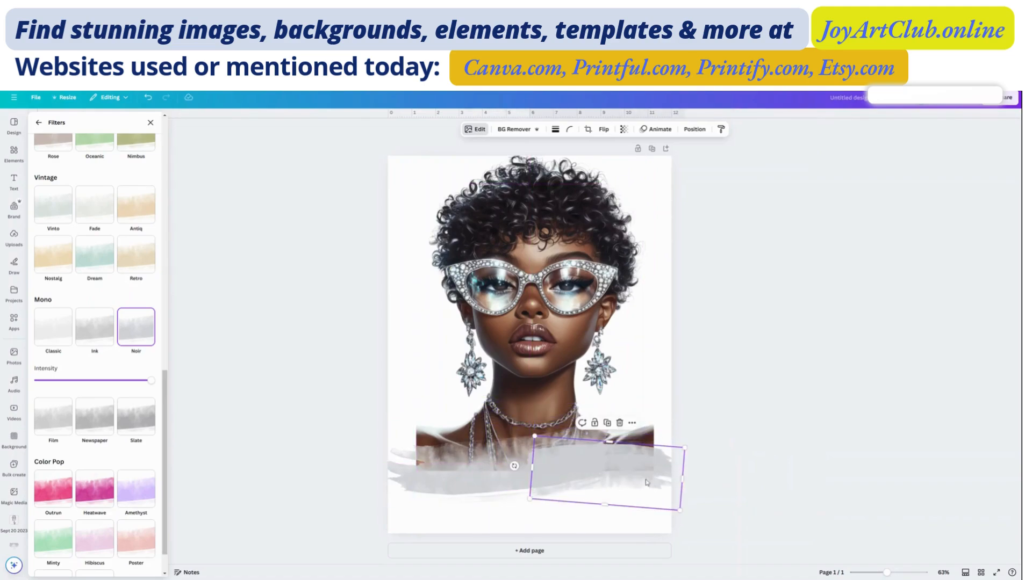
pyautogui.click(641, 426)
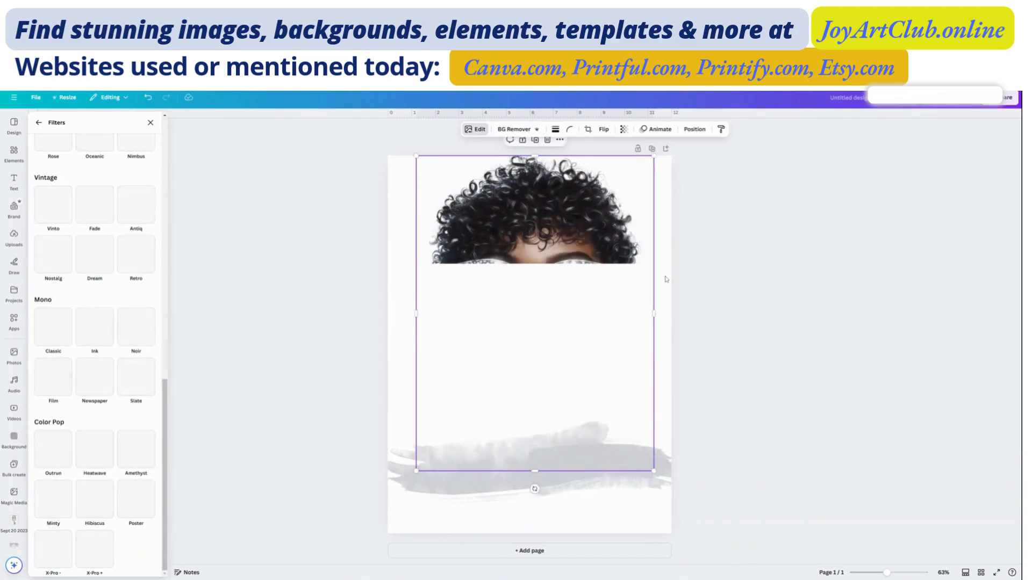
pyautogui.click(564, 515)
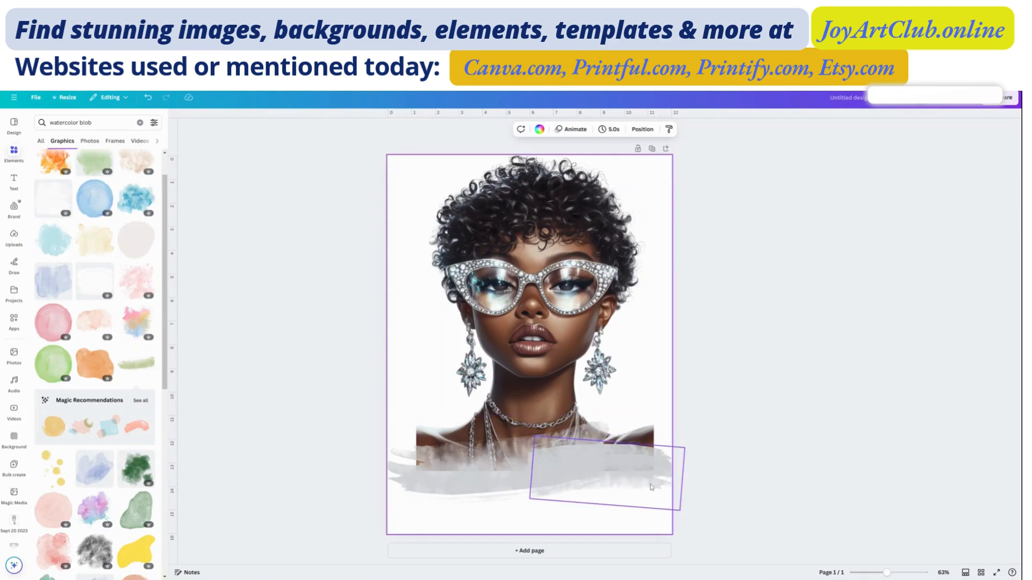
pyautogui.moveTo(650, 484)
pyautogui.mouseDown()
pyautogui.moveTo(650, 473)
pyautogui.moveTo(452, 473)
pyautogui.moveTo(468, 467)
pyautogui.mouseUp()
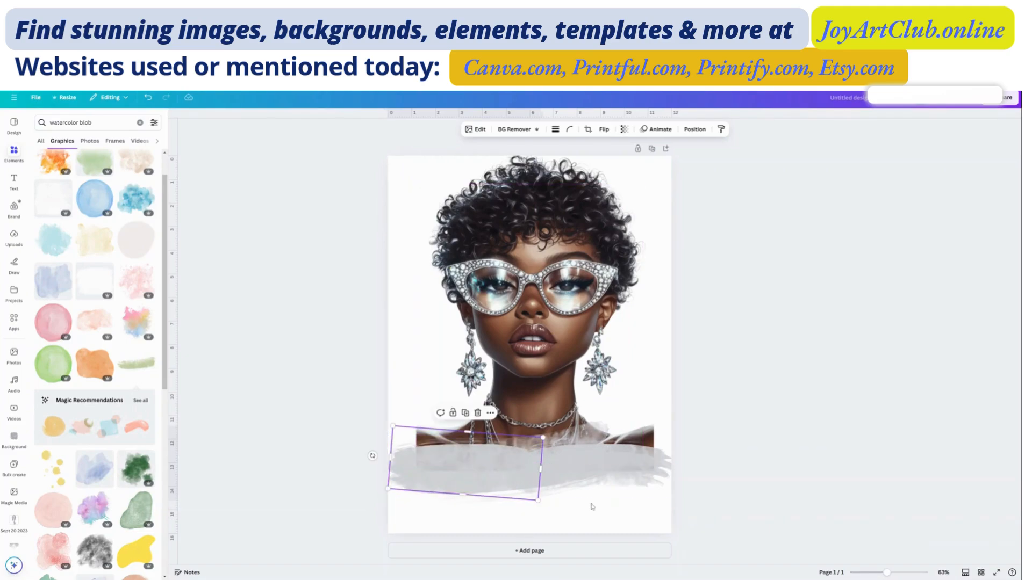
# Step: Select the portrait together with its brush strokes and move the whole group down about 1 in
pyautogui.click(737, 522)
pyautogui.moveTo(706, 494)
pyautogui.mouseDown()
pyautogui.moveTo(636, 473)
pyautogui.moveTo(423, 466)
pyautogui.moveTo(480, 499)
pyautogui.mouseUp()
pyautogui.click(842, 417)
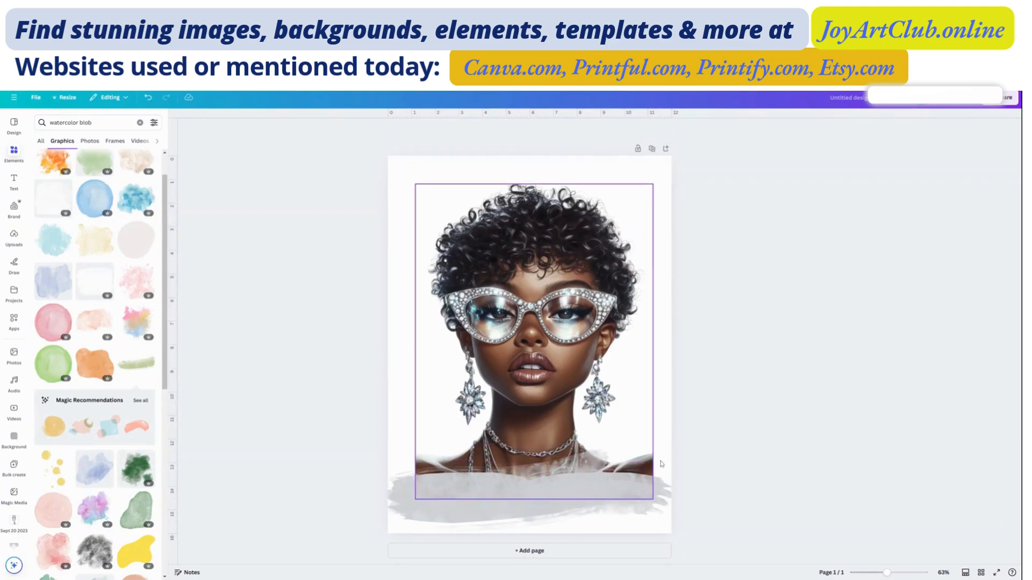
# Step: Search the elements for "silver flower" and raise the portrait slightly, centring it horizontally on the page
pyautogui.click(430, 343)
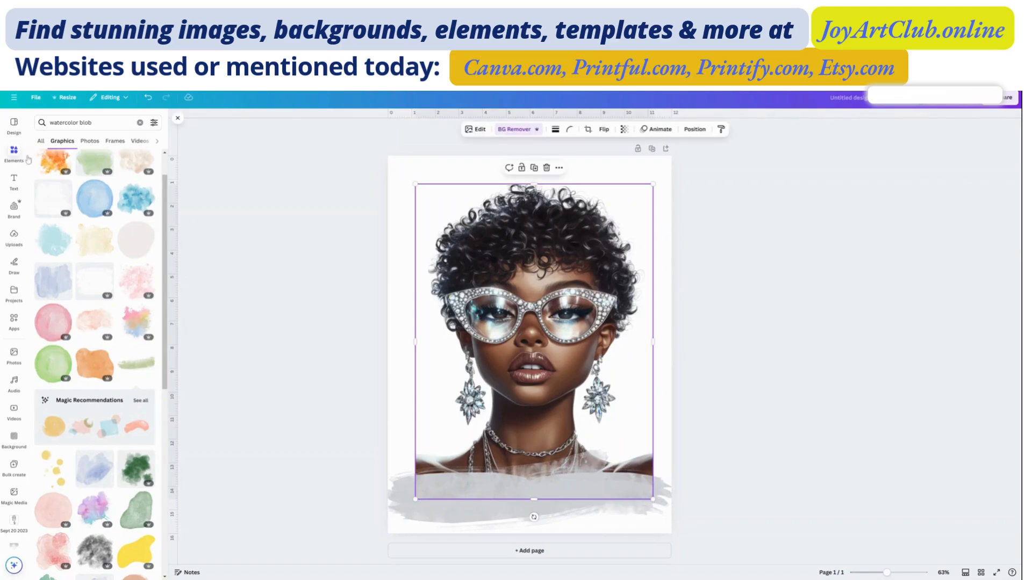
pyautogui.tripleClick(92, 123)
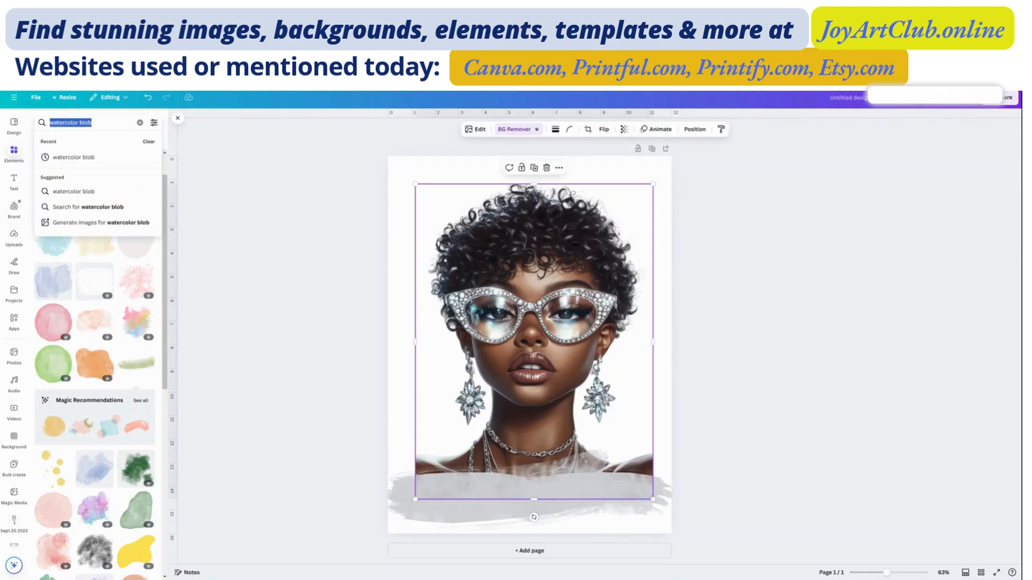
pyautogui.write('silver flower')
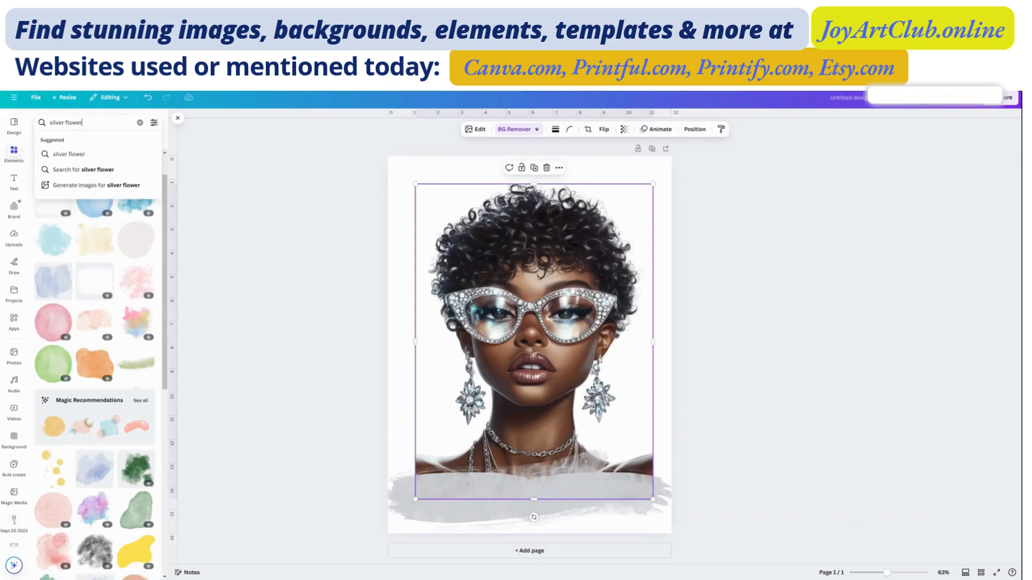
pyautogui.press('Return')
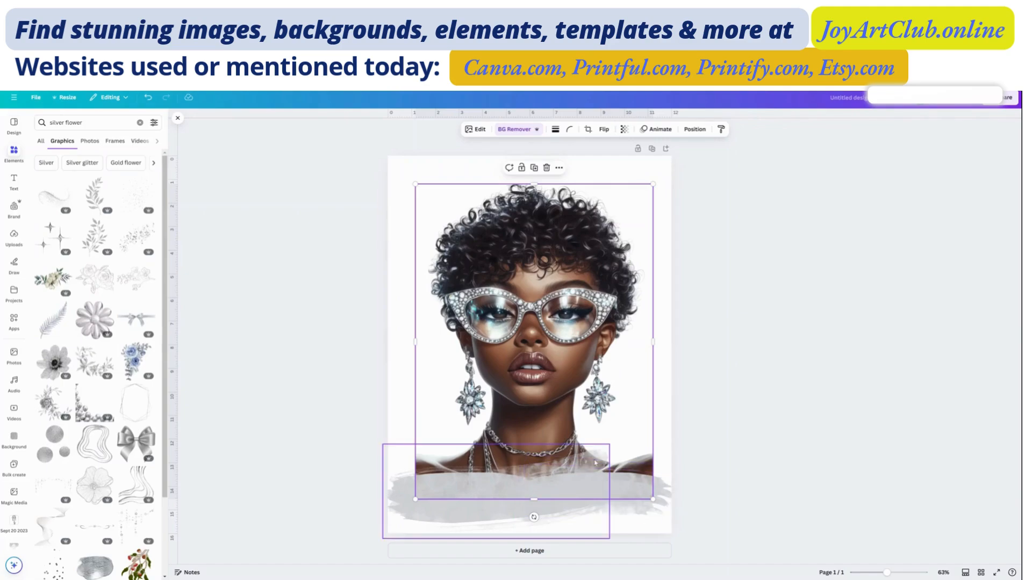
pyautogui.moveTo(594, 462); pyautogui.dragTo(591, 447)
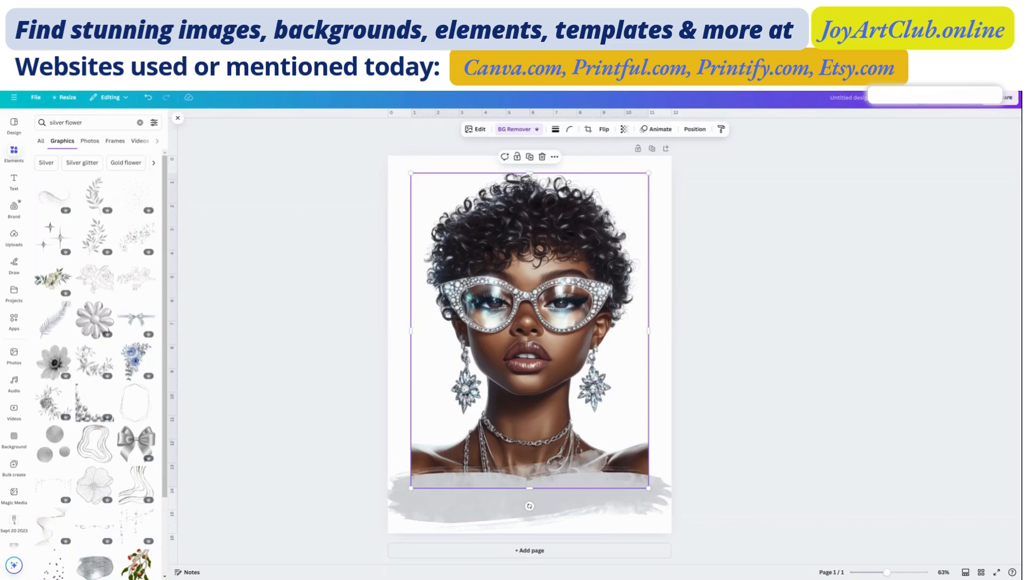
# Step: Add the silver glitter flower with the black centre, shrink it to about 3 in wide and place it on the right-hand shoulder
pyautogui.click(56, 363)
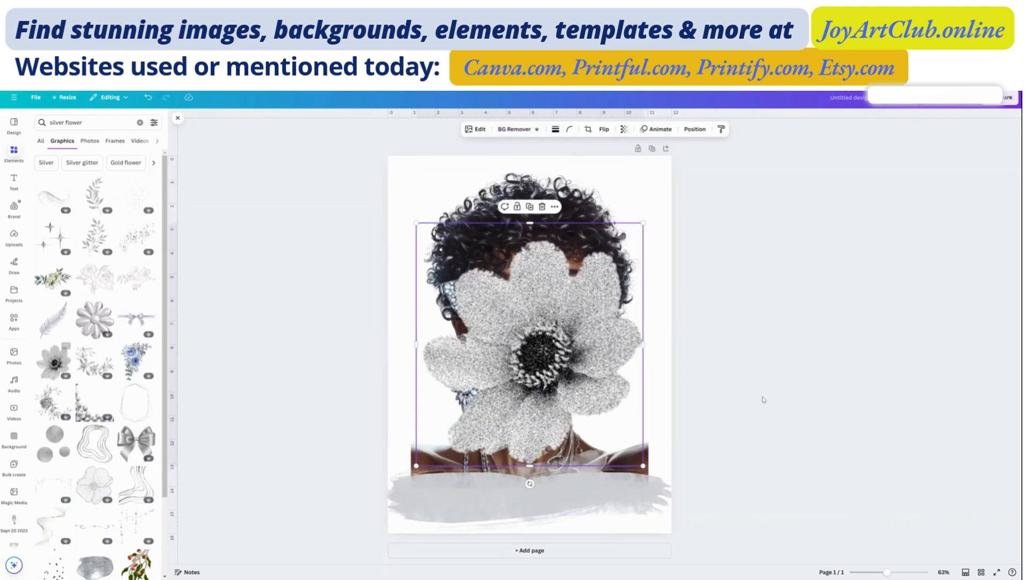
pyautogui.moveTo(643, 466); pyautogui.dragTo(541, 358)
pyautogui.moveTo(517, 303); pyautogui.dragTo(664, 482)
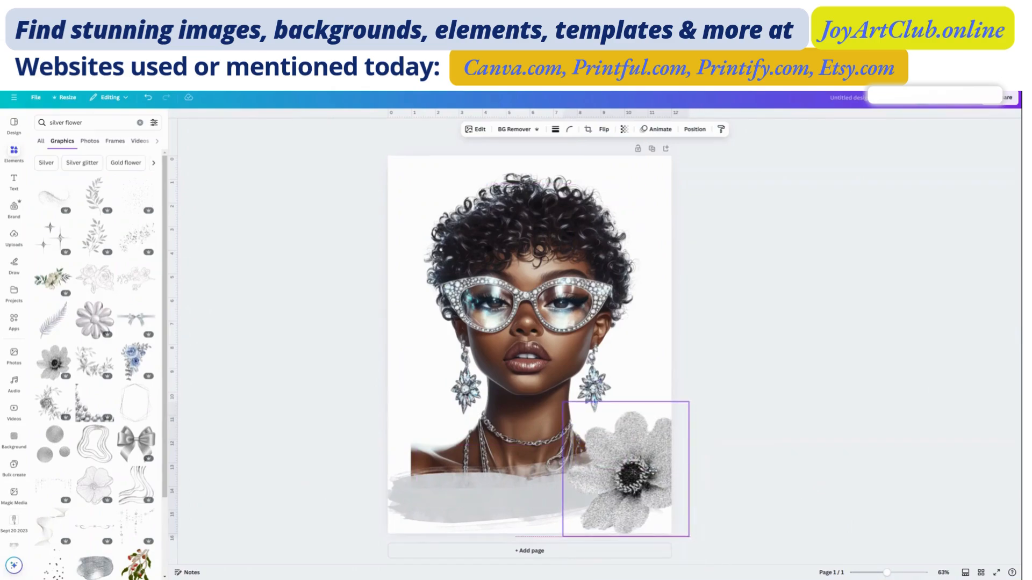
pyautogui.moveTo(563, 401); pyautogui.dragTo(612, 454)
pyautogui.moveTo(665, 494)
pyautogui.mouseDown()
pyautogui.moveTo(638, 453)
pyautogui.moveTo(645, 463)
pyautogui.mouseUp()
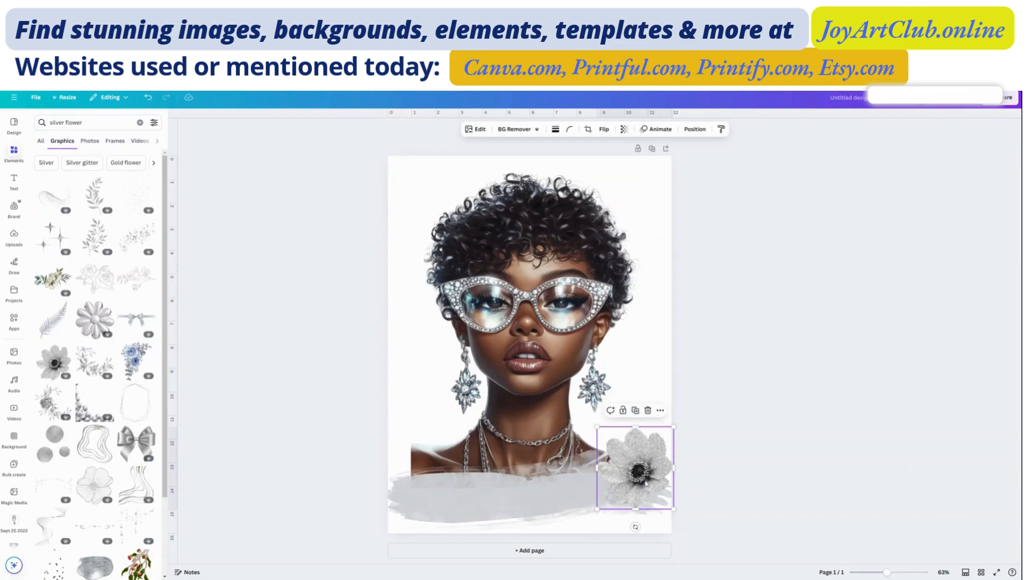
# Step: Copy the glitter flower onto the left-hand shoulder and align it level with the other flower along the brush stroke
pyautogui.moveTo(628, 442)
pyautogui.mouseDown()
pyautogui.moveTo(380, 404)
pyautogui.moveTo(418, 447)
pyautogui.mouseUp()
pyautogui.moveTo(503, 528); pyautogui.dragTo(510, 531)
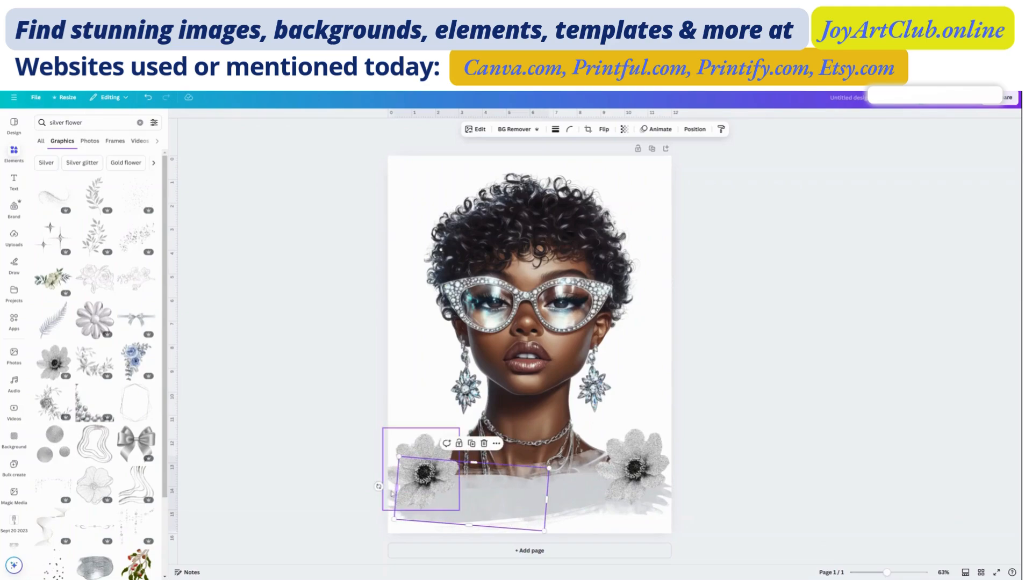
pyautogui.moveTo(402, 487); pyautogui.dragTo(419, 457)
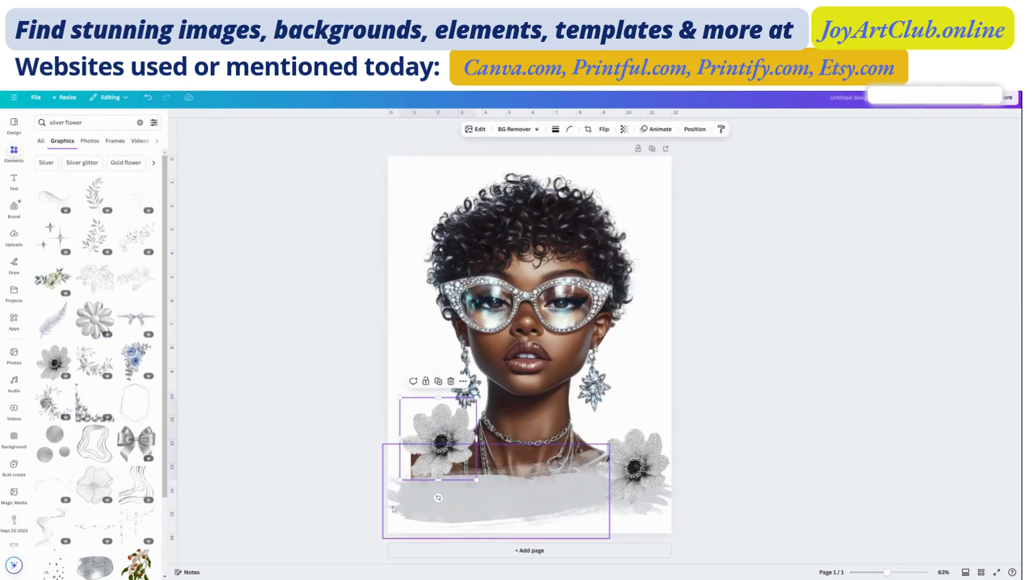
pyautogui.moveTo(393, 509); pyautogui.dragTo(400, 506)
pyautogui.moveTo(457, 437)
pyautogui.mouseDown()
pyautogui.moveTo(407, 447)
pyautogui.moveTo(442, 455)
pyautogui.moveTo(442, 445)
pyautogui.mouseUp()
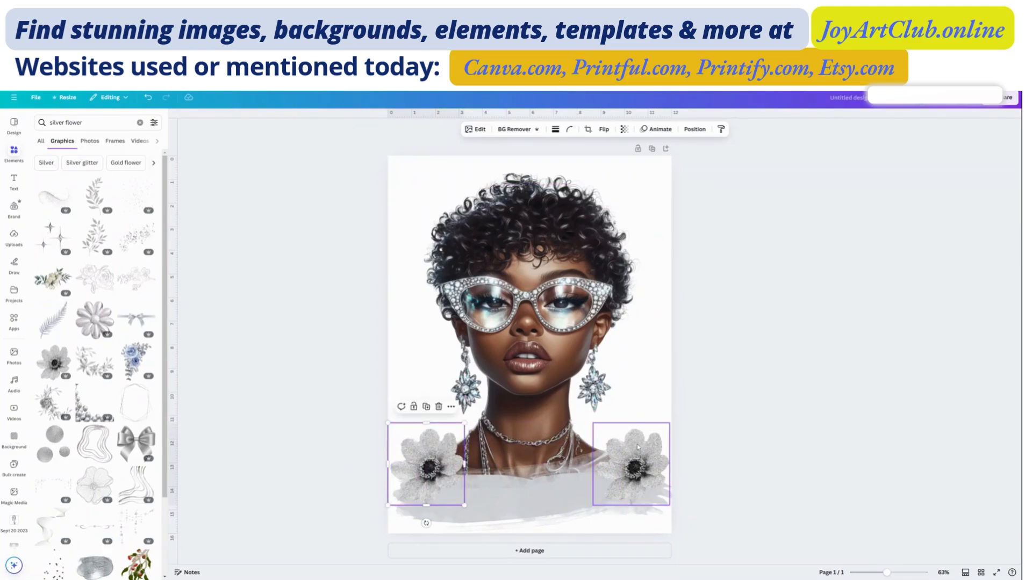
# Step: Place another copy of the glitter flower in the upper right of the woman's hair, shrunk to about 1.7 in wide
pyautogui.moveTo(637, 447); pyautogui.dragTo(507, 223)
pyautogui.click(627, 408)
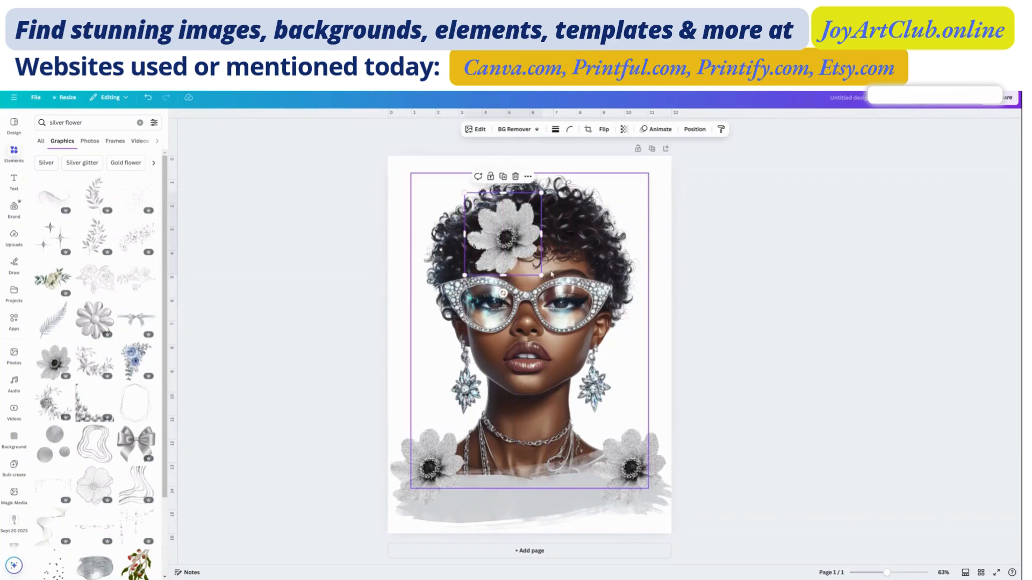
pyautogui.moveTo(541, 275); pyautogui.dragTo(591, 235)
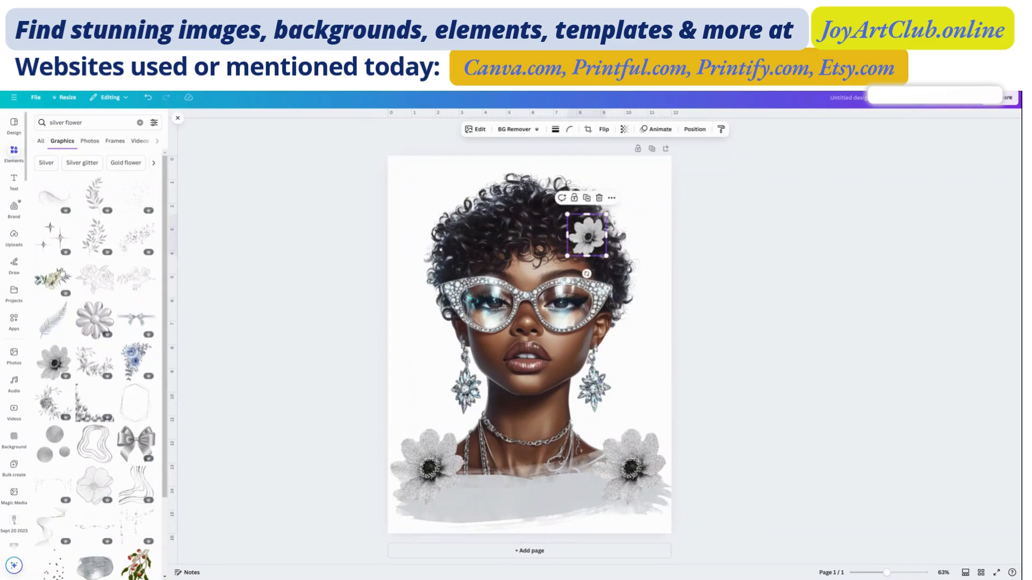
# Step: Add the silver glitter leaf branch and spread rotated copies behind the portrait around the page's edges
pyautogui.click(95, 236)
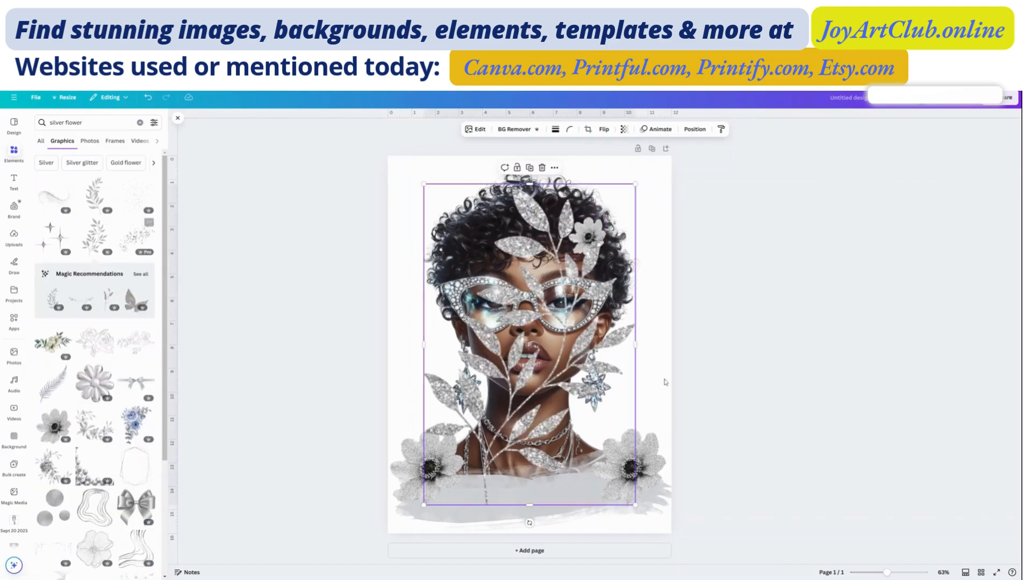
pyautogui.moveTo(474, 507); pyautogui.dragTo(396, 506)
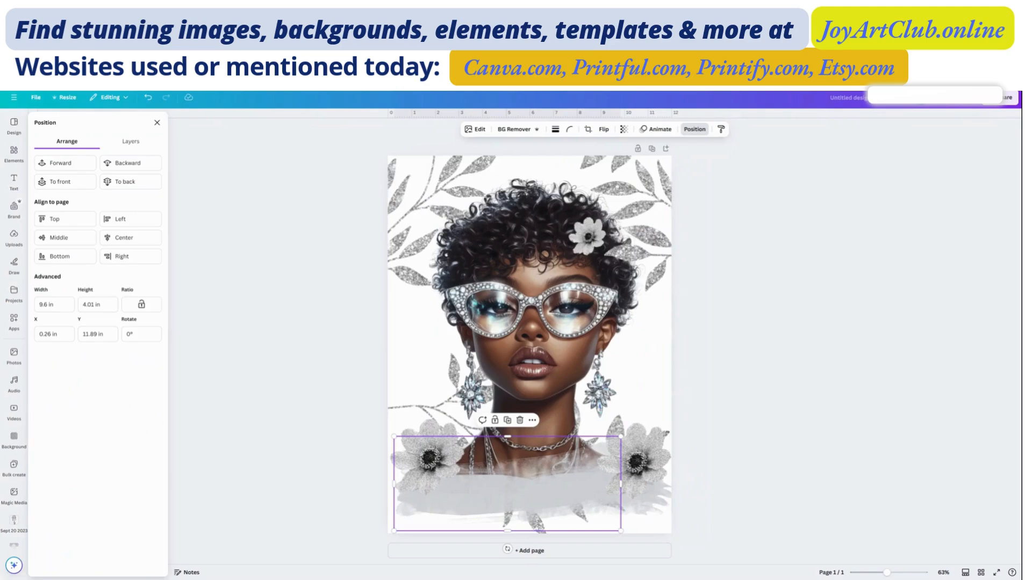
# Step: Move the leaf branch tilted -48.5° lower along the page's right edge, then select the branch at the upper-left corner
pyautogui.click(653, 240)
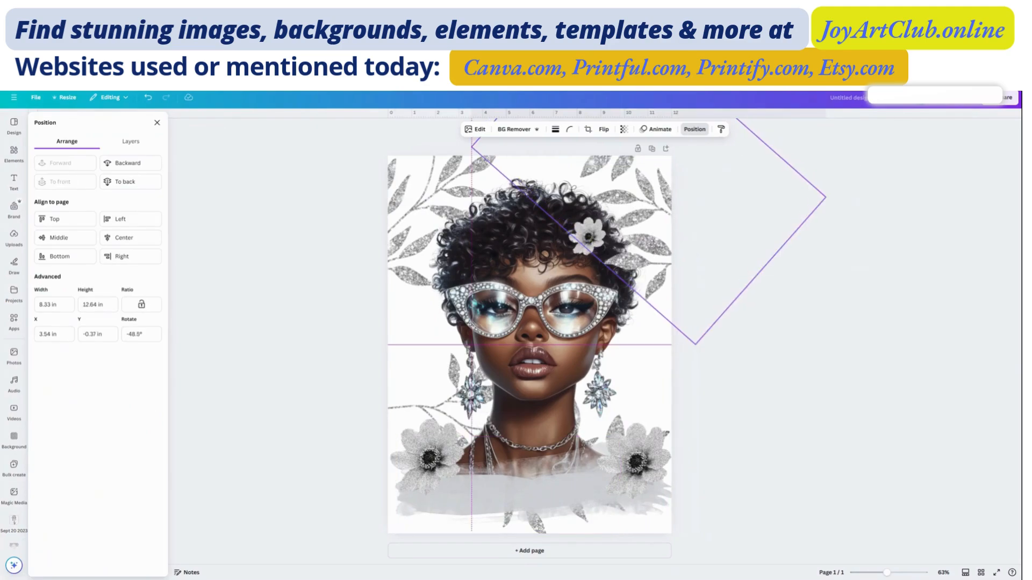
pyautogui.moveTo(652, 244); pyautogui.dragTo(658, 275)
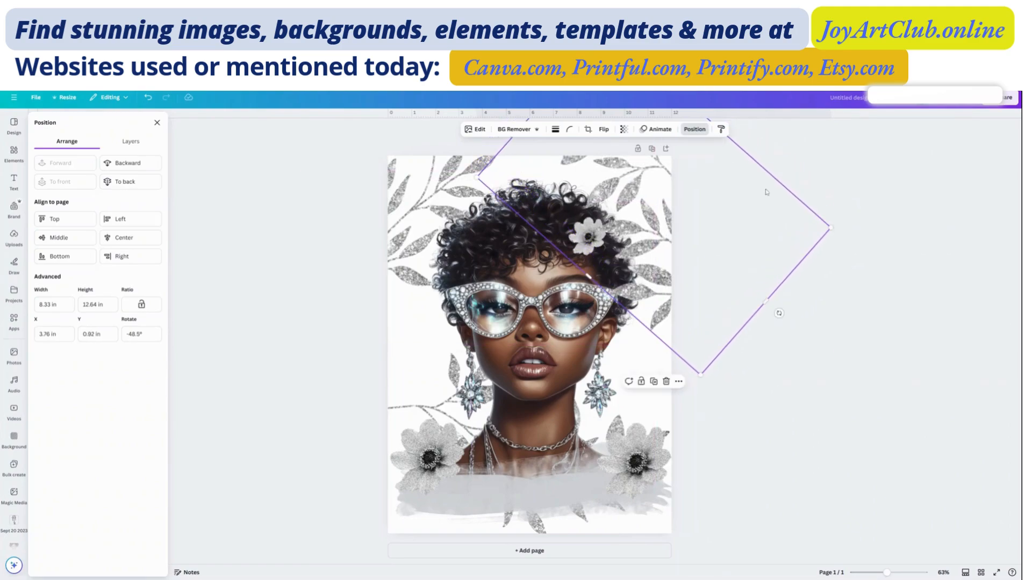
pyautogui.moveTo(775, 255); pyautogui.dragTo(776, 288)
pyautogui.click(433, 217)
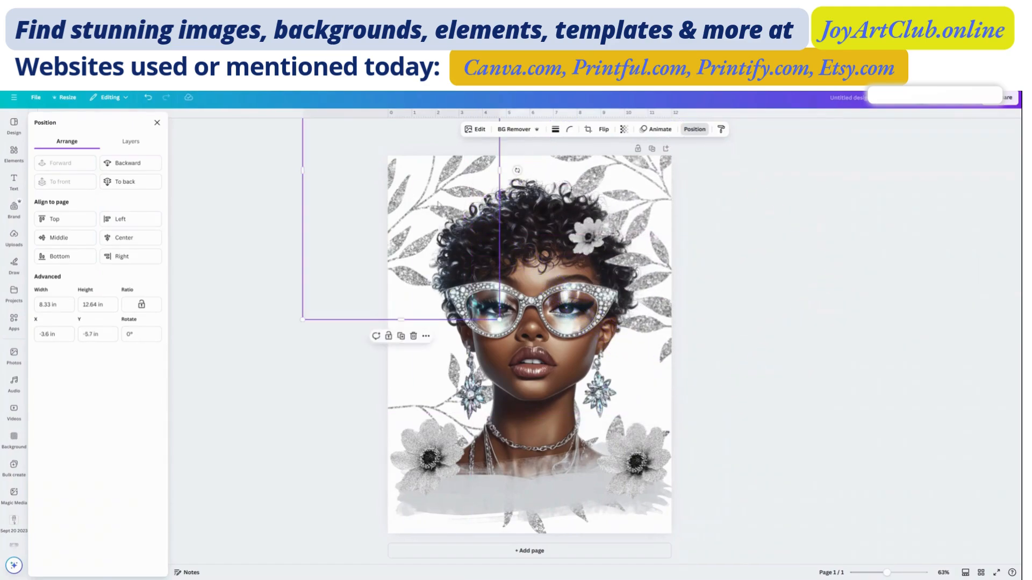
# Step: Lower the leaf branch at the page's upper-left corner to X -3.65 in, Y -5.25 in
pyautogui.moveTo(428, 225); pyautogui.dragTo(435, 213)
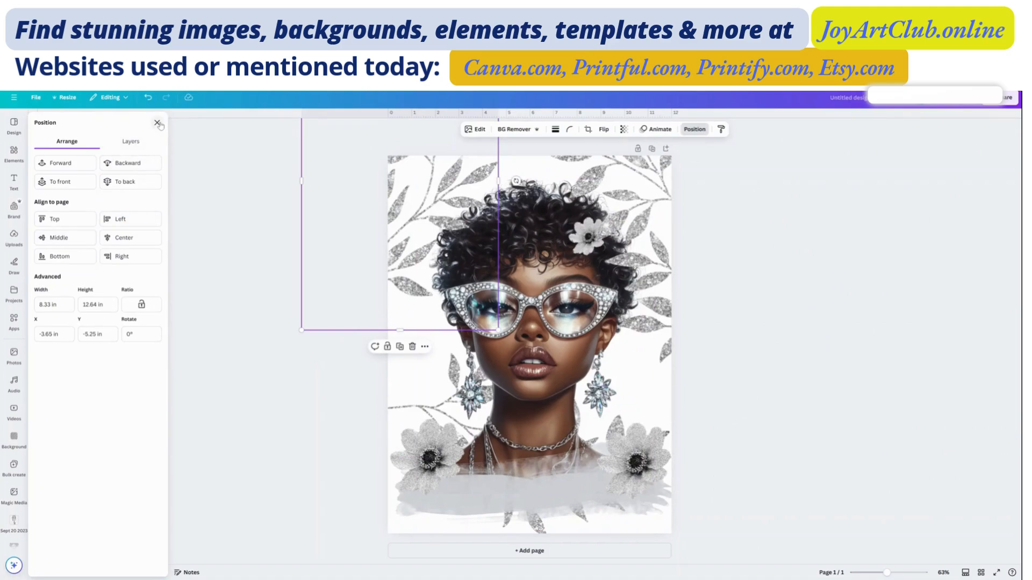
# Step: Search the graphic elements for "silver glitter"
pyautogui.click(19, 162)
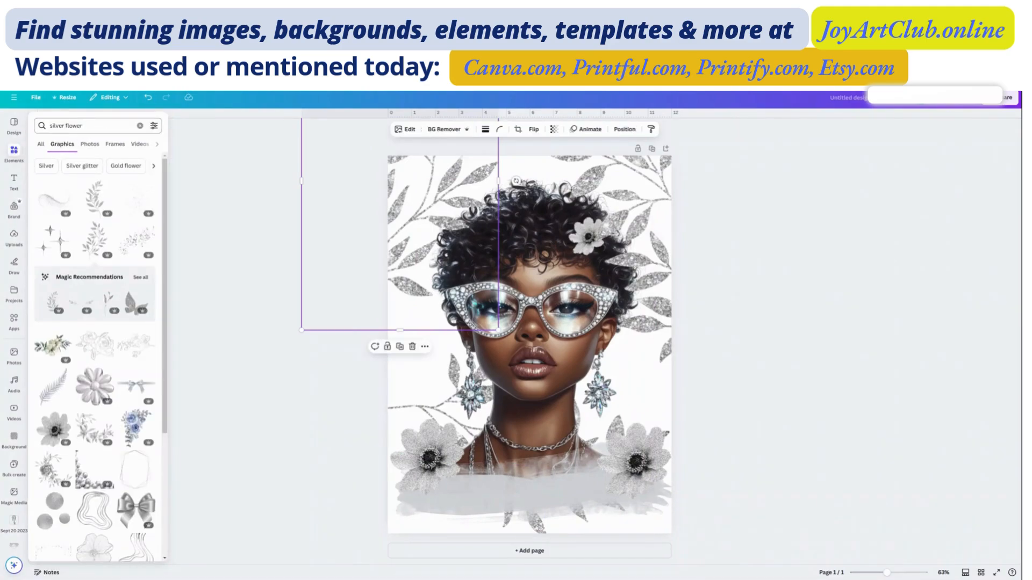
pyautogui.doubleClick(74, 125)
pyautogui.write('glitter')
pyautogui.press('Return')
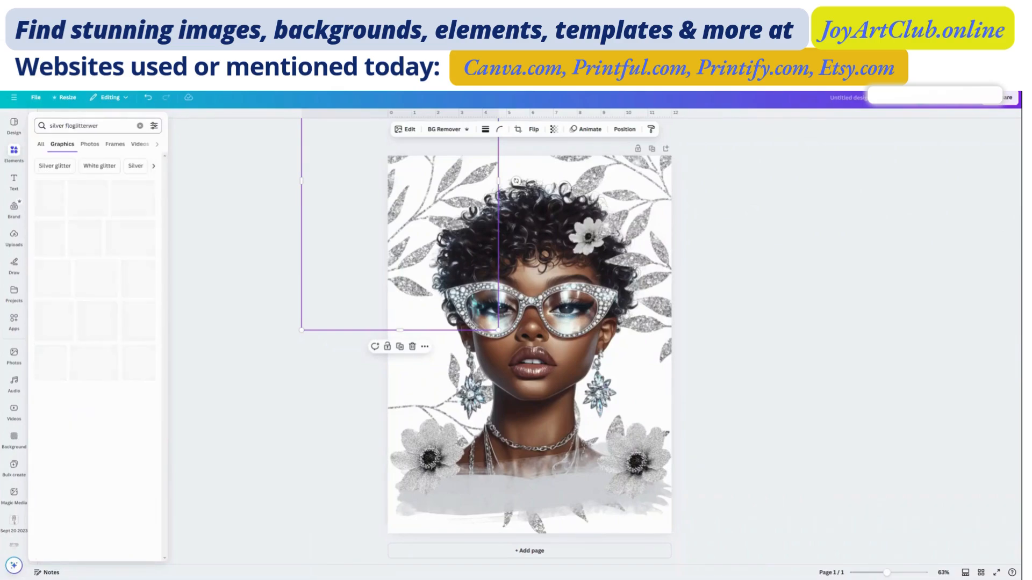
pyautogui.doubleClick(76, 126)
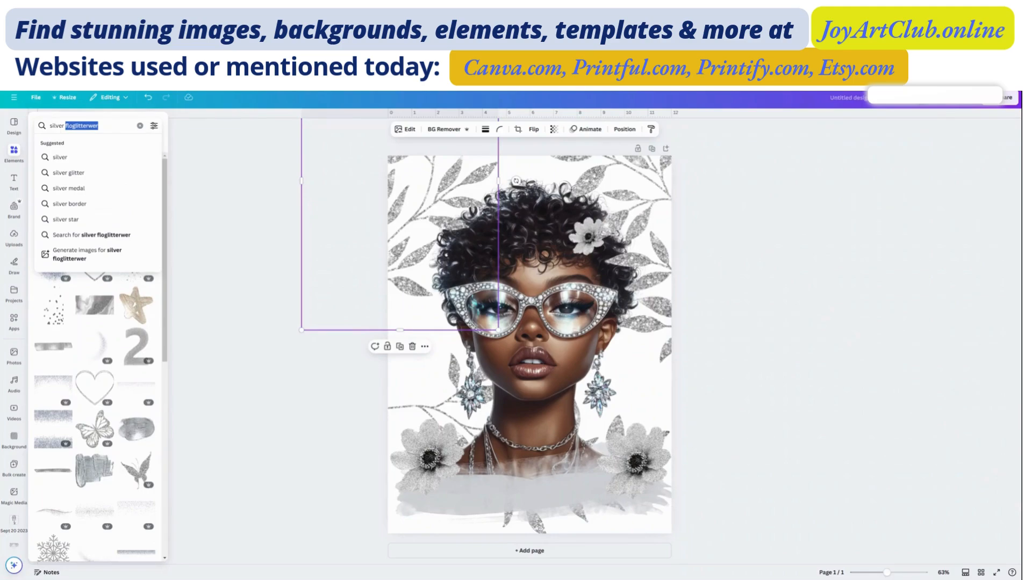
pyautogui.write('gl')
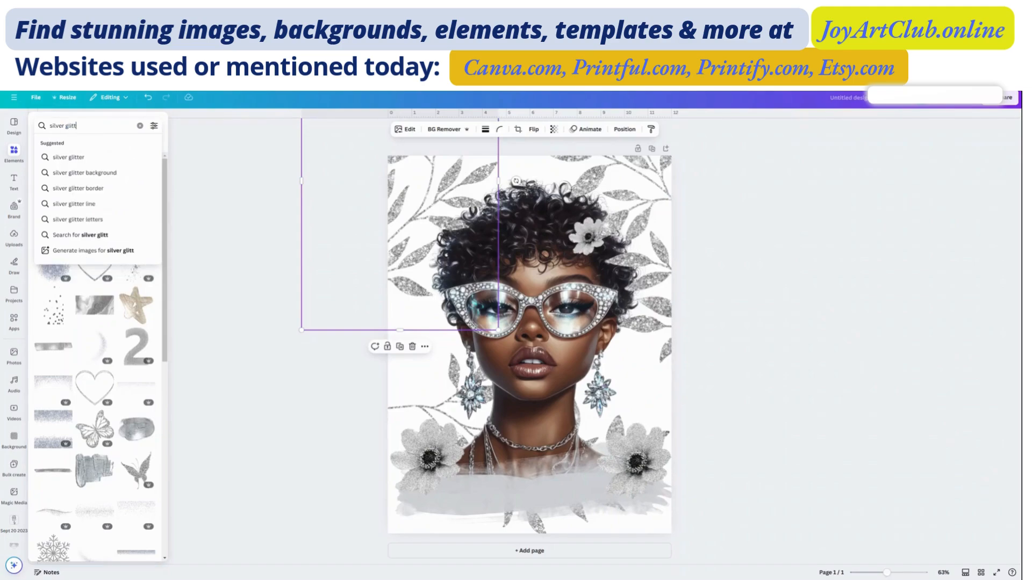
pyautogui.press('Return')
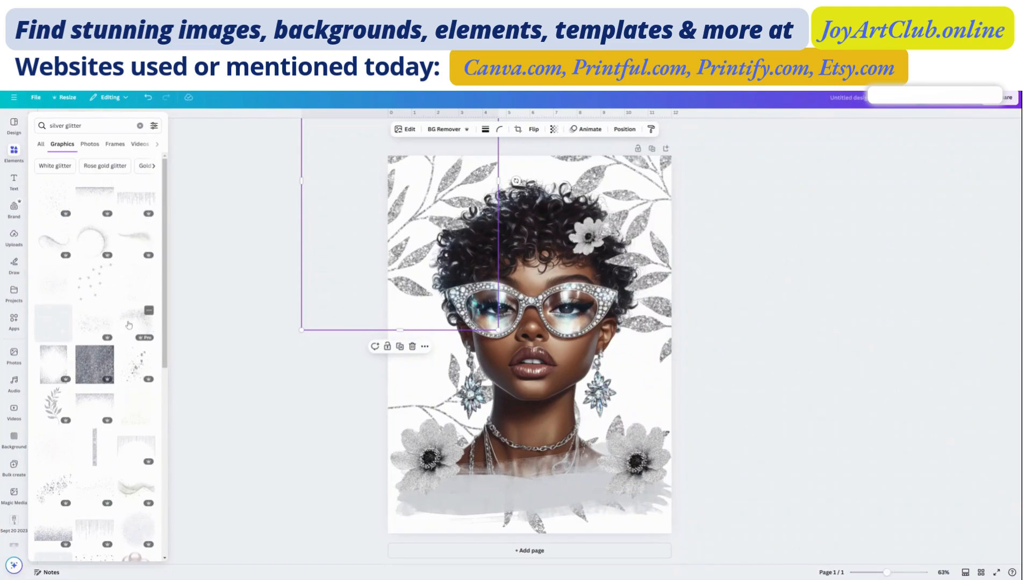
pyautogui.click(97, 456)
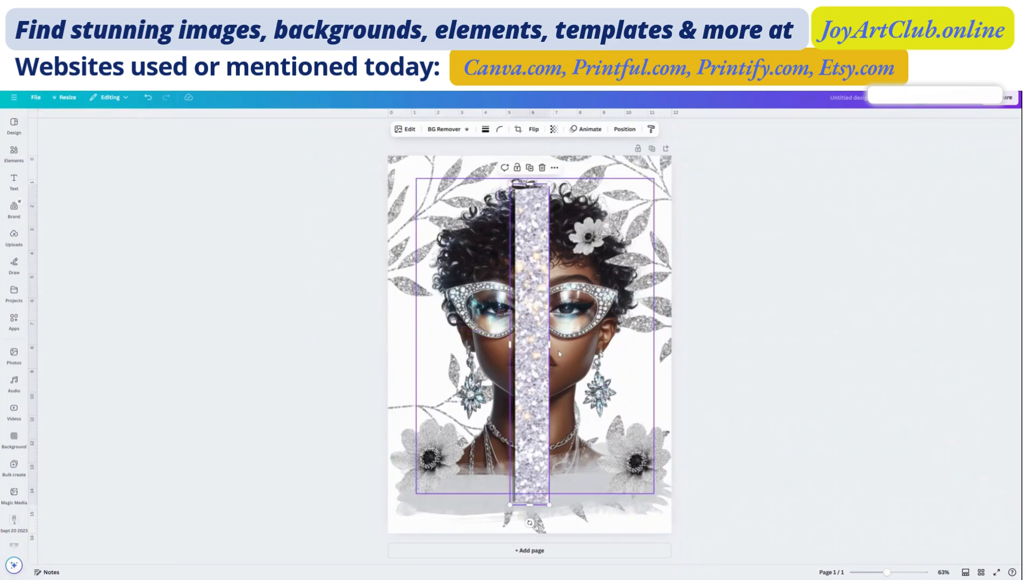
pyautogui.press('Delete')
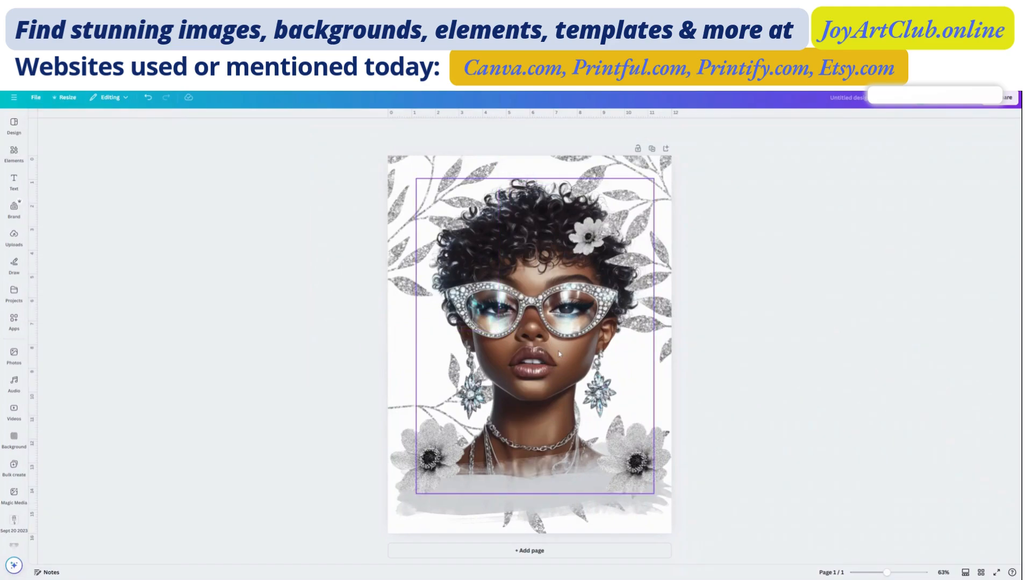
pyautogui.click(14, 153)
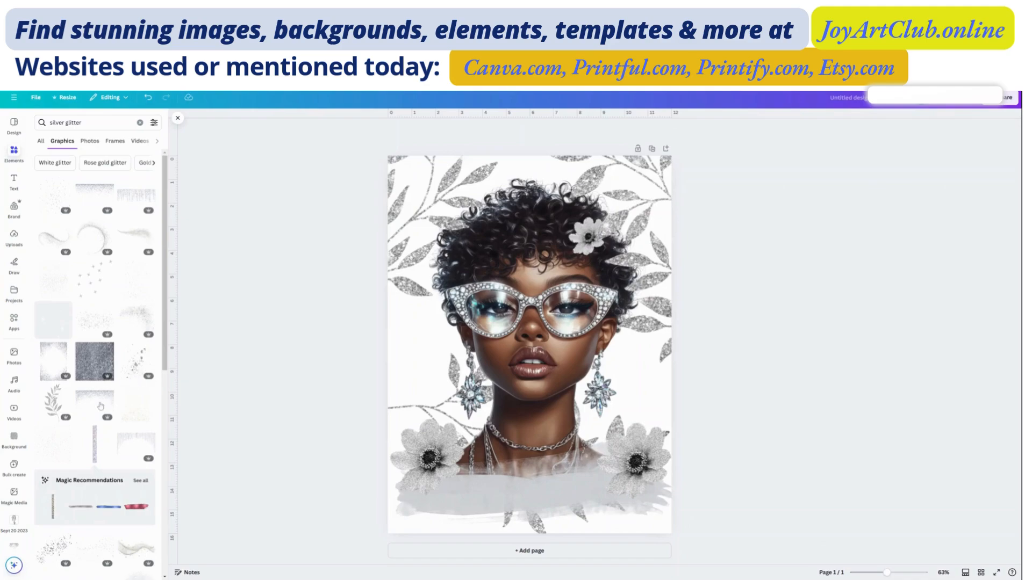
# Step: Add the falling silver glitter graphic and enlarge it to about 12 in wide across the lower part of the page
pyautogui.scroll(-4, 100, 420)
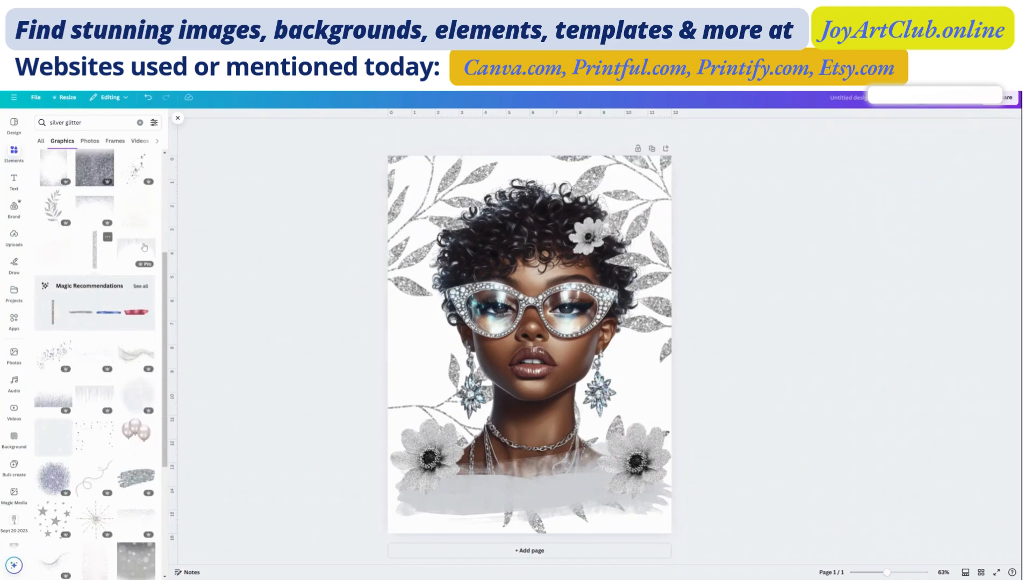
pyautogui.click(144, 247)
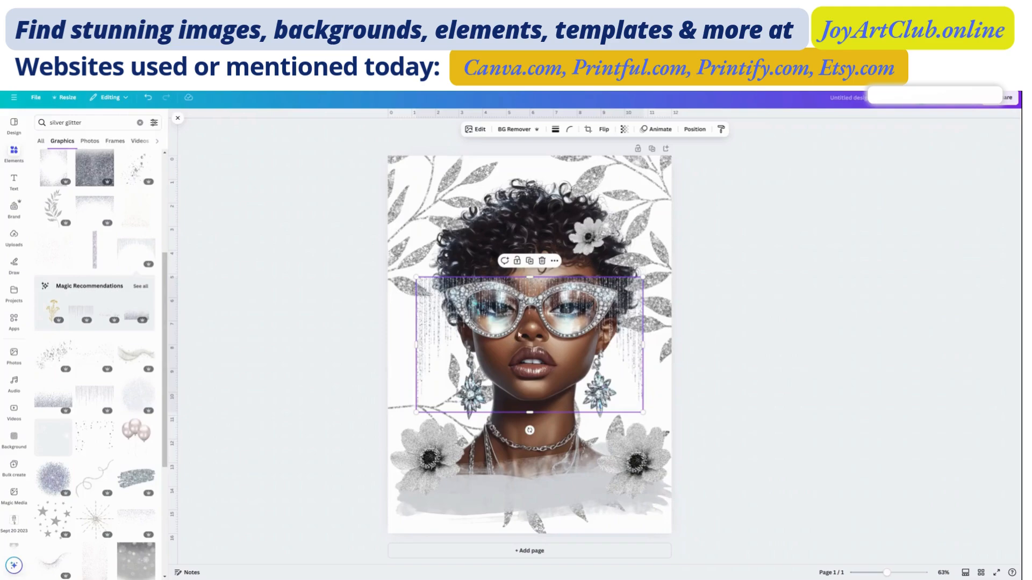
pyautogui.moveTo(484, 333); pyautogui.dragTo(484, 449)
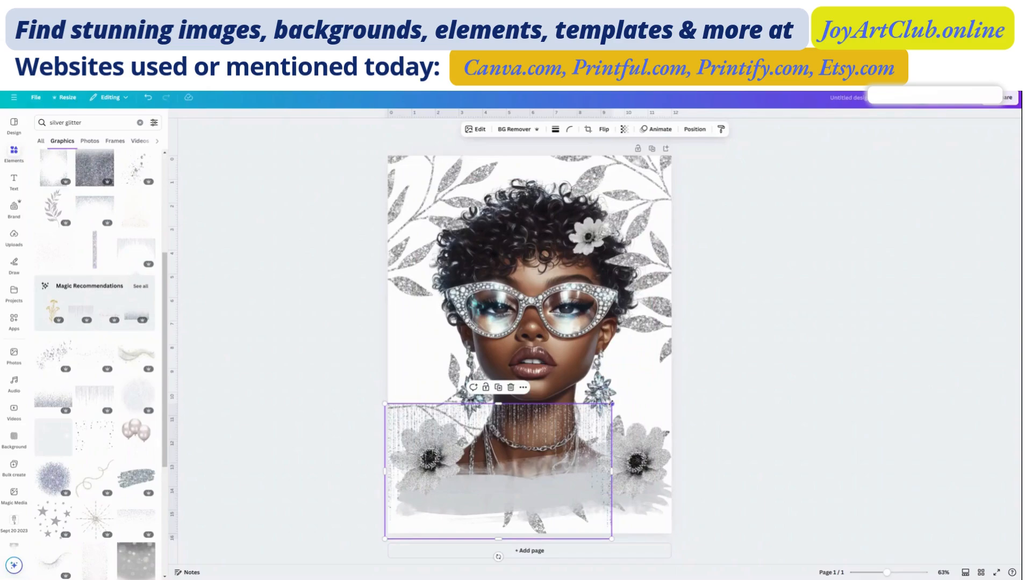
pyautogui.moveTo(666, 393); pyautogui.dragTo(679, 390)
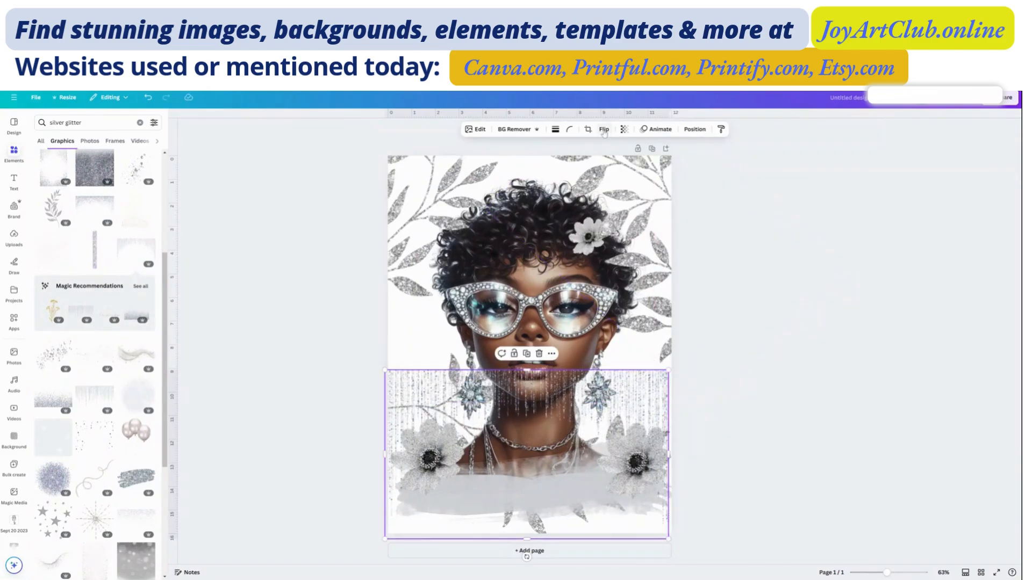
# Step: Flip the silver glitter graphic vertically and align it with the page's bottom edge
pyautogui.click(604, 130)
pyautogui.click(601, 165)
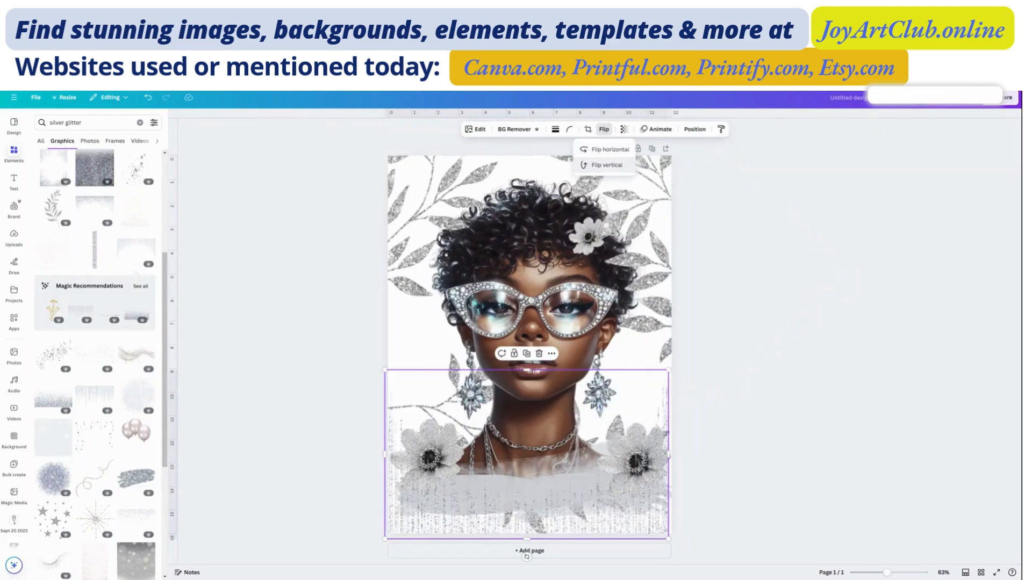
pyautogui.moveTo(606, 536); pyautogui.dragTo(605, 529)
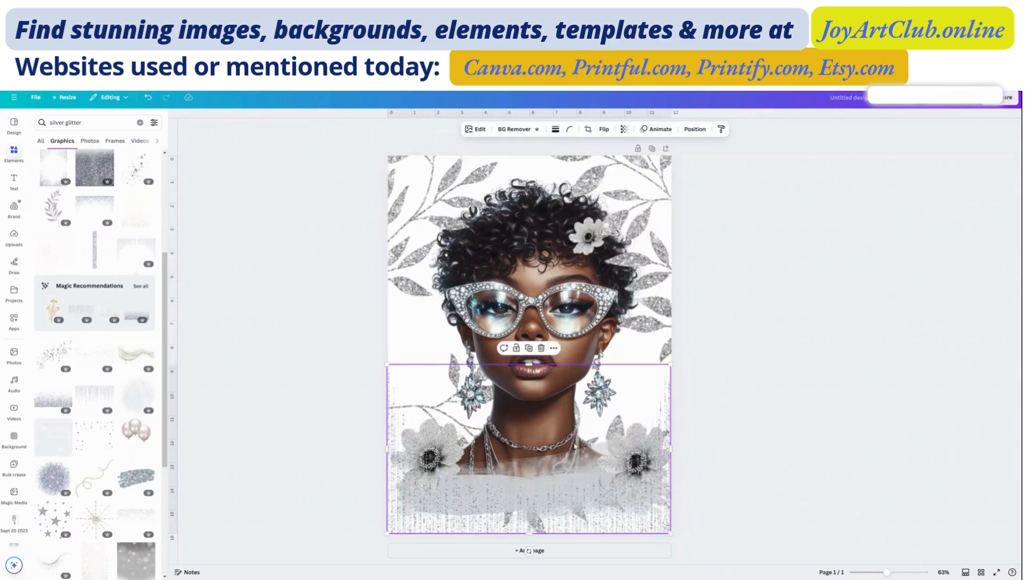
# Step: Reorder the silver glitter layer to sit directly above the page background, behind the portrait and the leaf branches
pyautogui.click(694, 130)
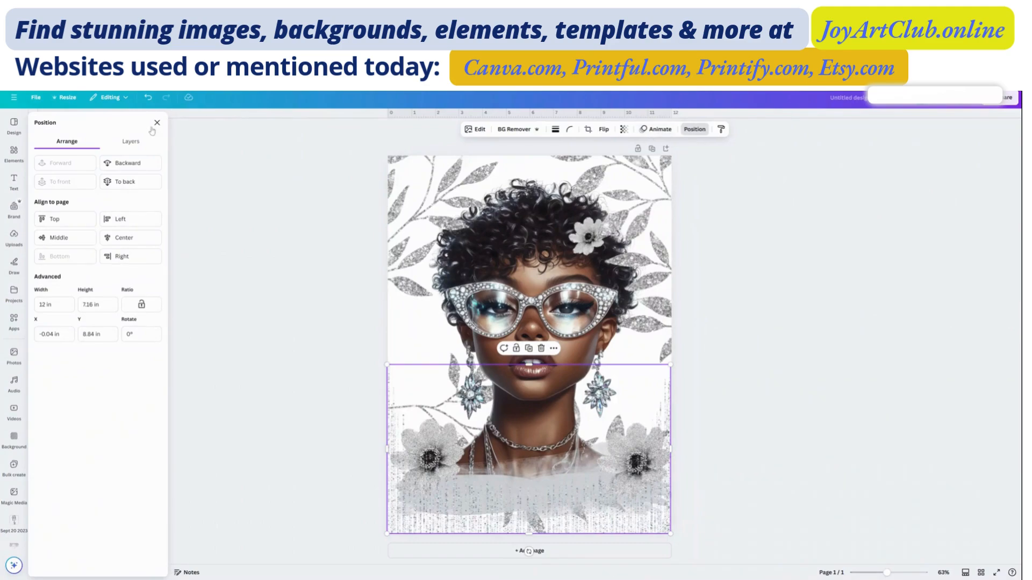
pyautogui.click(127, 148)
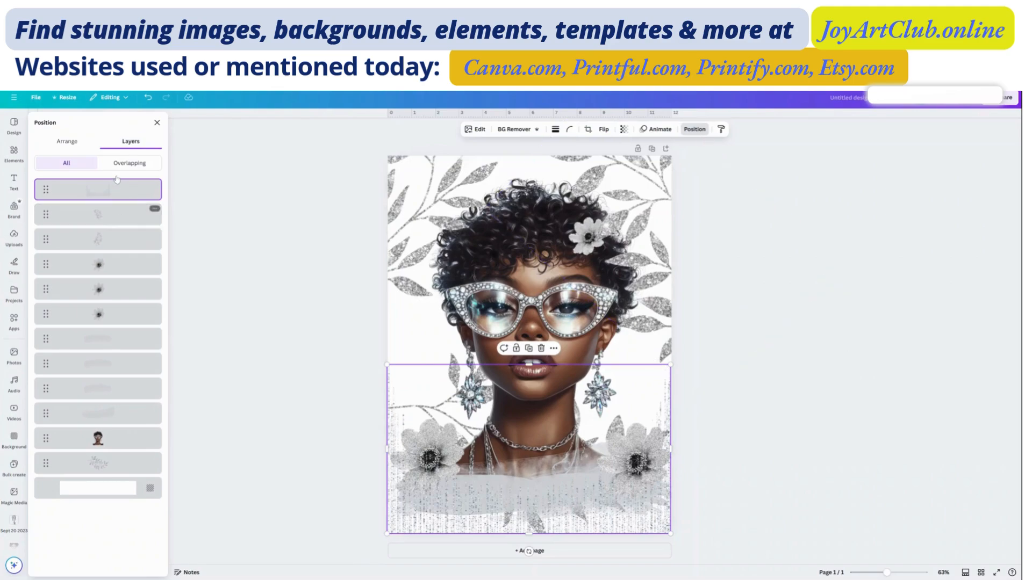
pyautogui.click(109, 340)
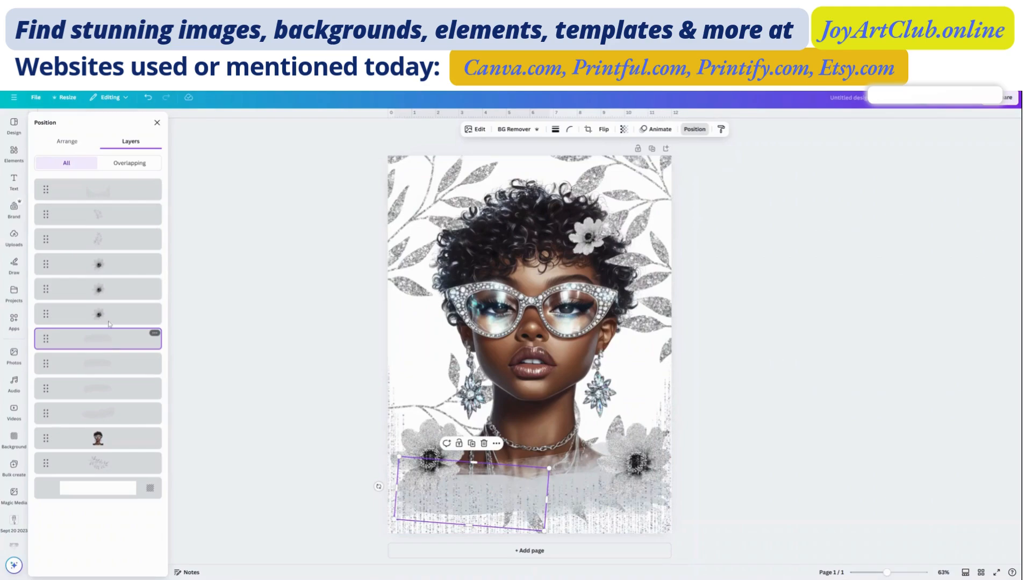
pyautogui.click(107, 318)
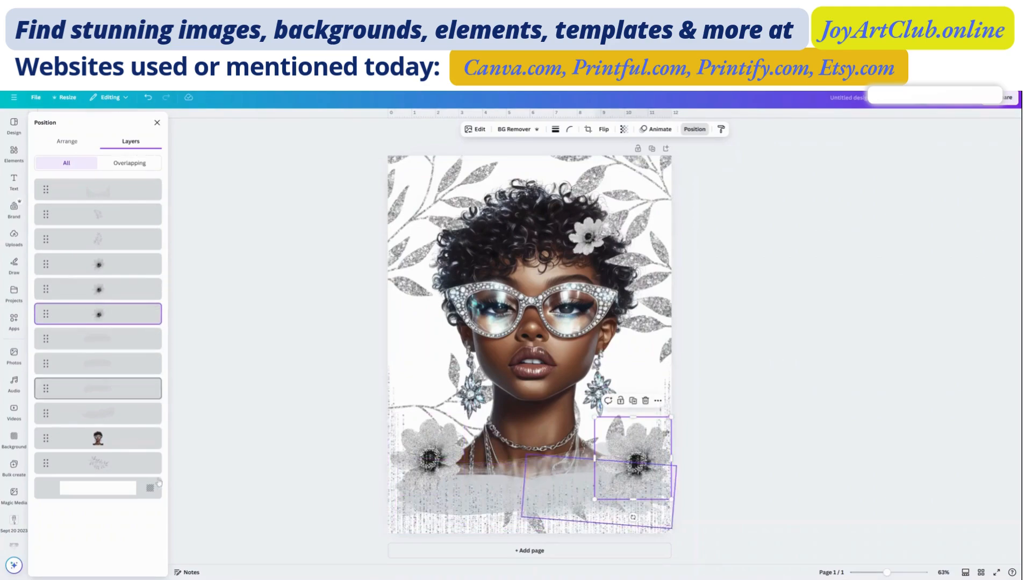
pyautogui.click(102, 195)
pyautogui.moveTo(103, 195); pyautogui.dragTo(98, 460)
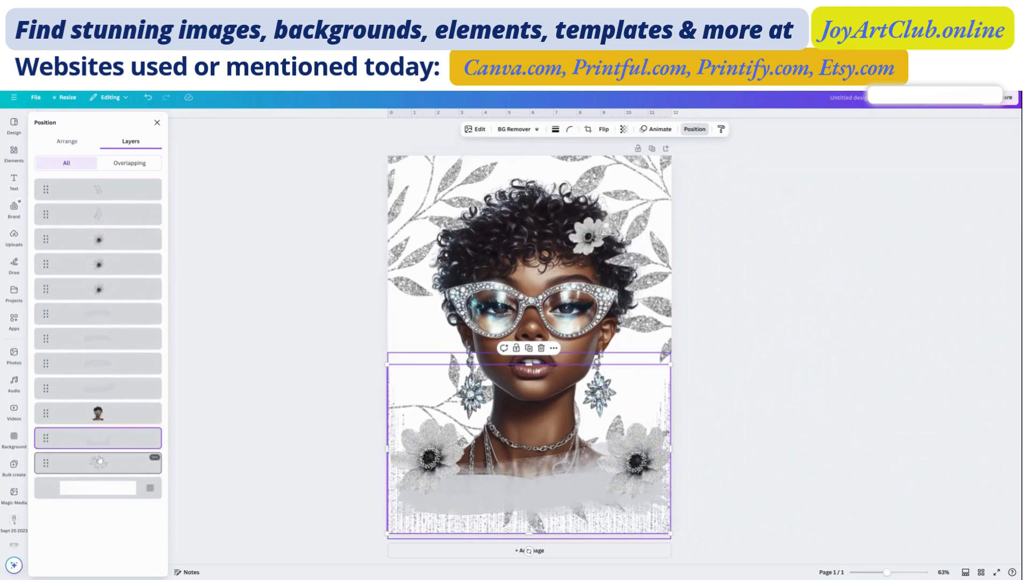
pyautogui.moveTo(101, 443); pyautogui.dragTo(98, 466)
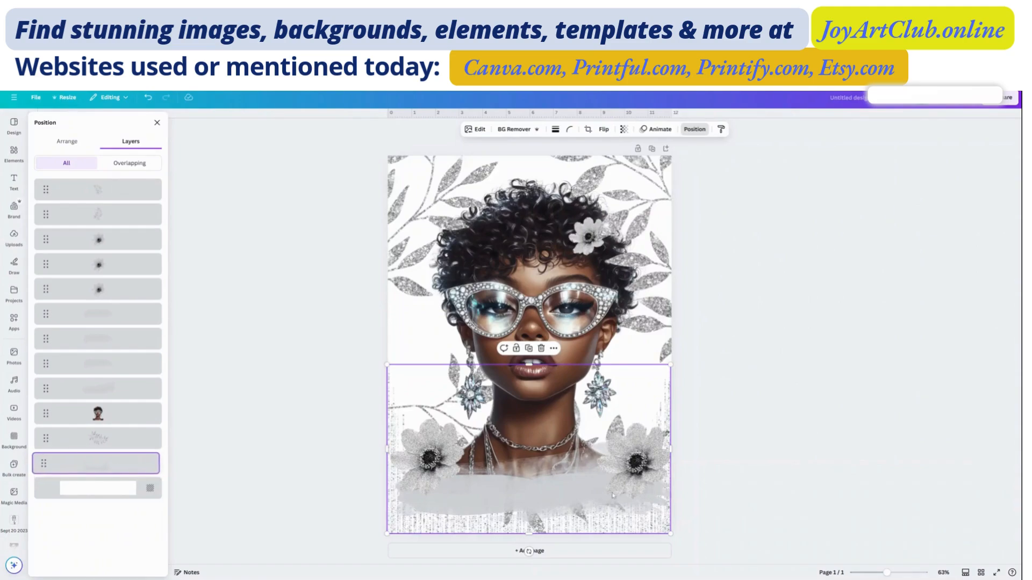
pyautogui.click(783, 388)
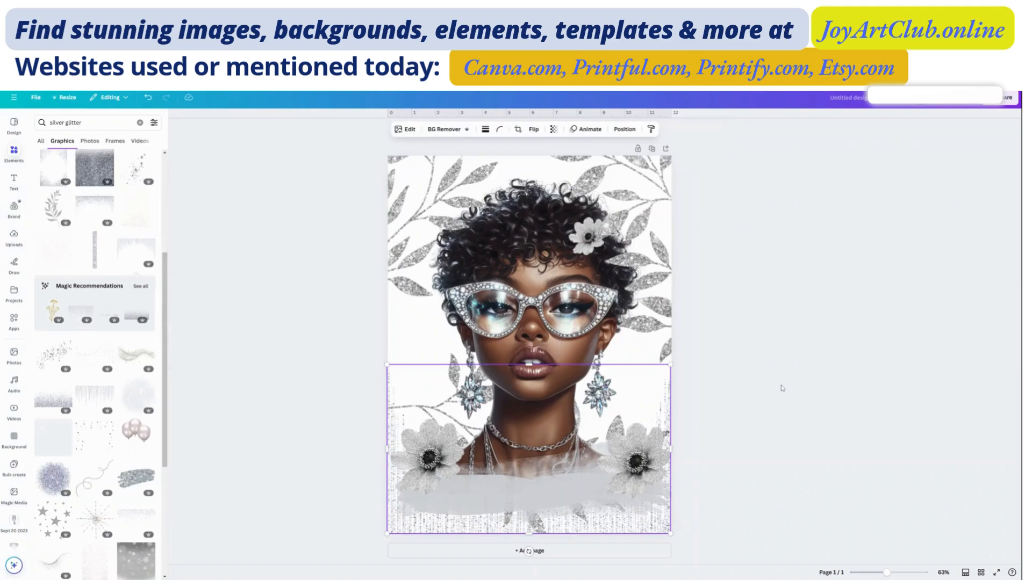
# Step: Enlarge the leaf branch behind the woman's shoulders upward until it spans about 12.8 in of the page's height
pyautogui.click(666, 399)
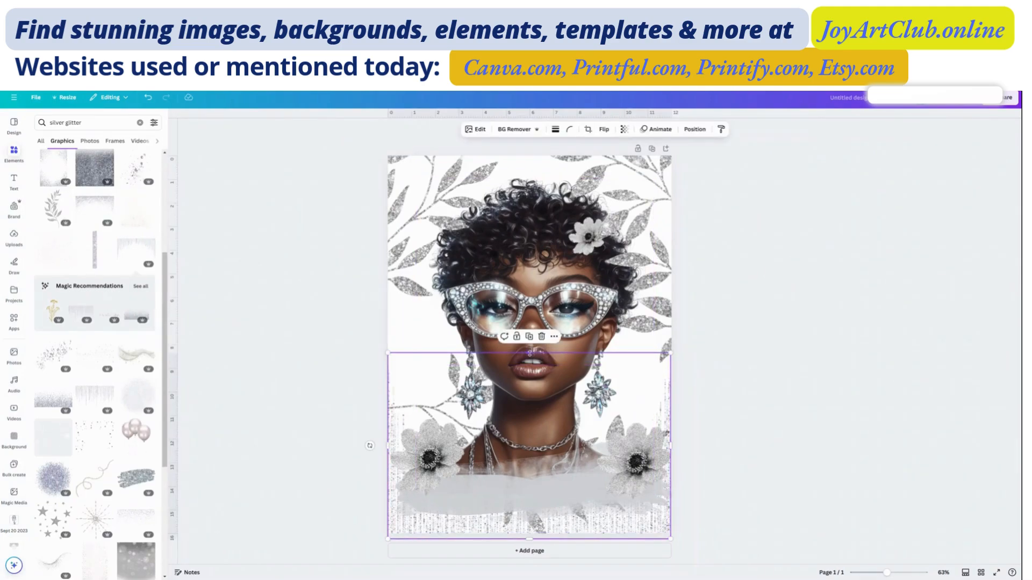
pyautogui.moveTo(530, 353); pyautogui.dragTo(530, 350)
pyautogui.moveTo(535, 215); pyautogui.dragTo(550, 235)
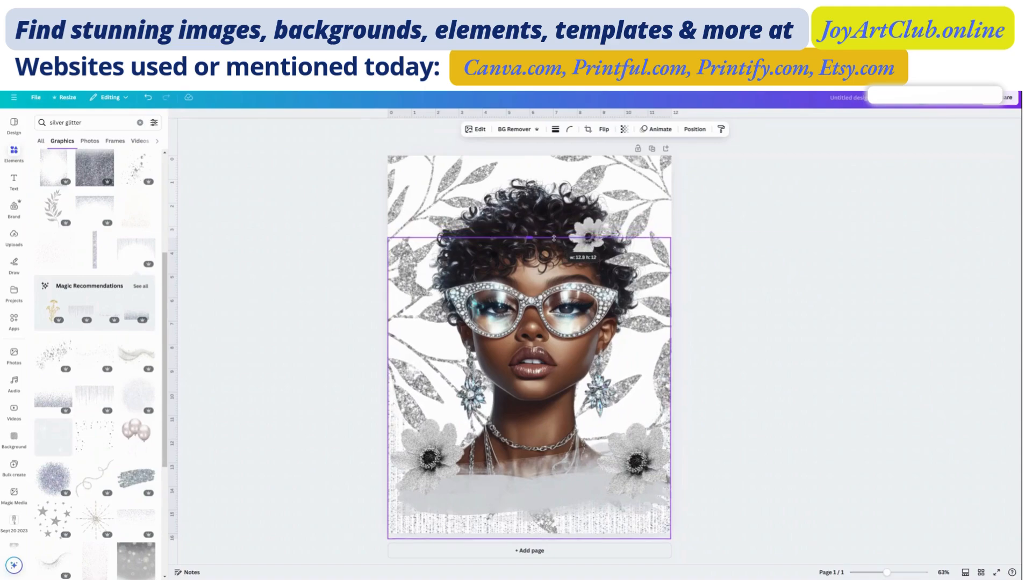
pyautogui.click(633, 181)
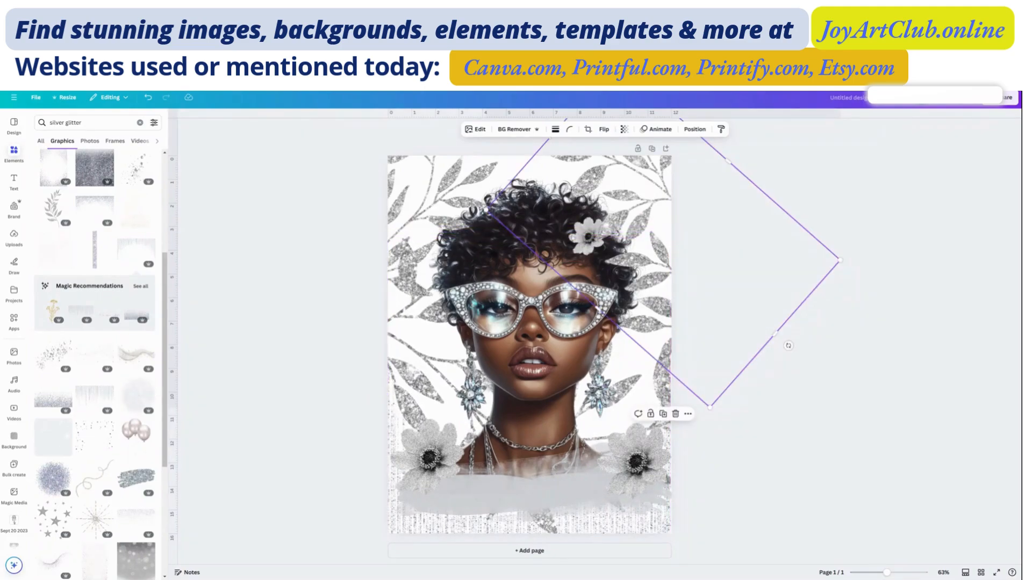
pyautogui.click(902, 222)
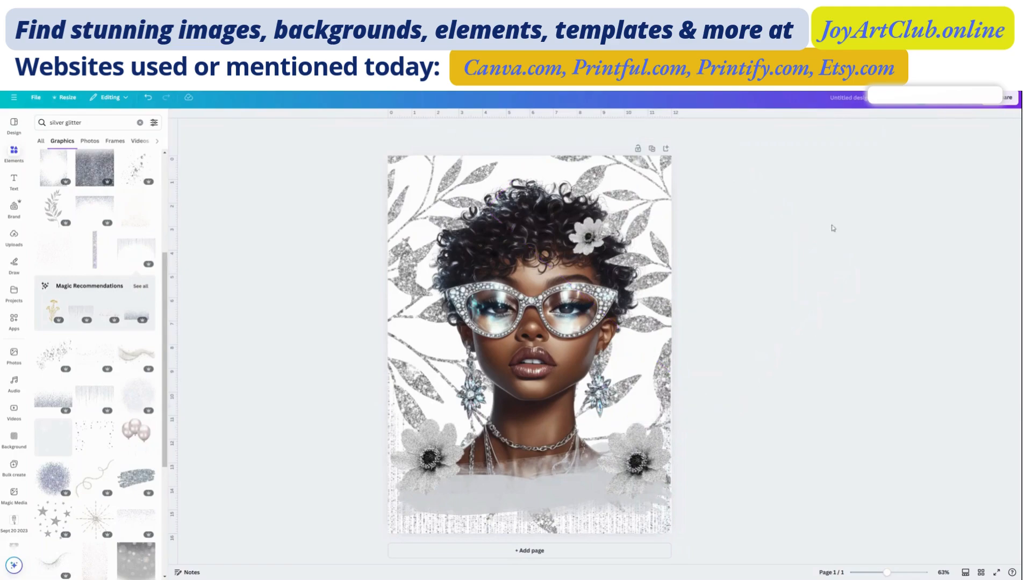
# Step: Move the glitter flower from the upper right of the woman's hair to its left side above the glasses, slightly smaller
pyautogui.click(446, 206)
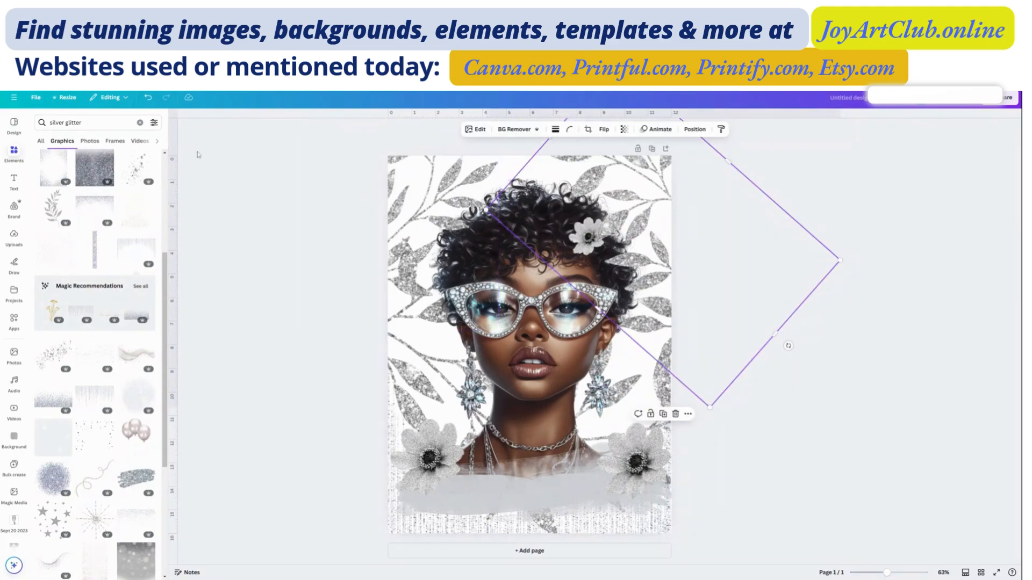
pyautogui.click(693, 130)
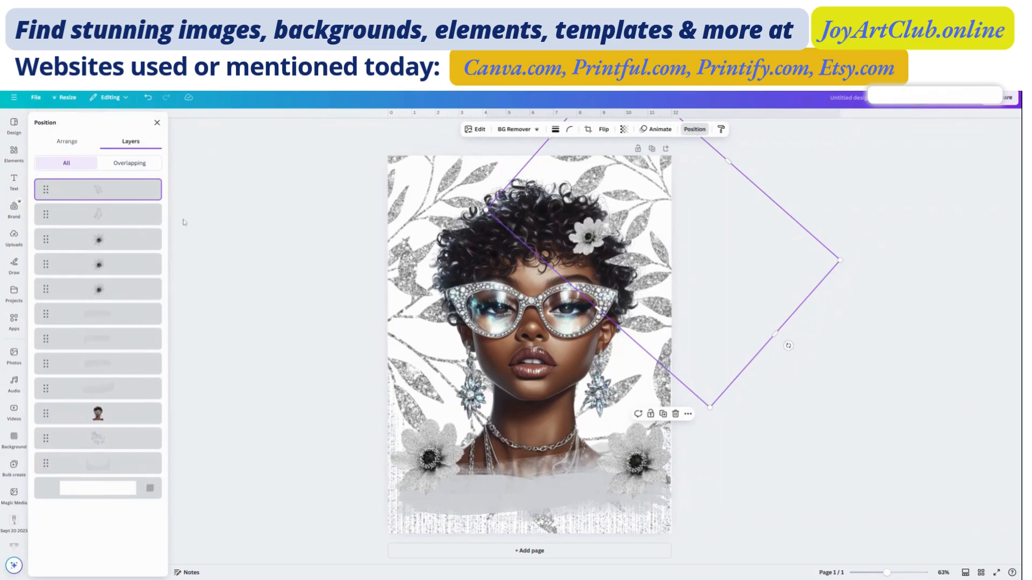
pyautogui.click(98, 242)
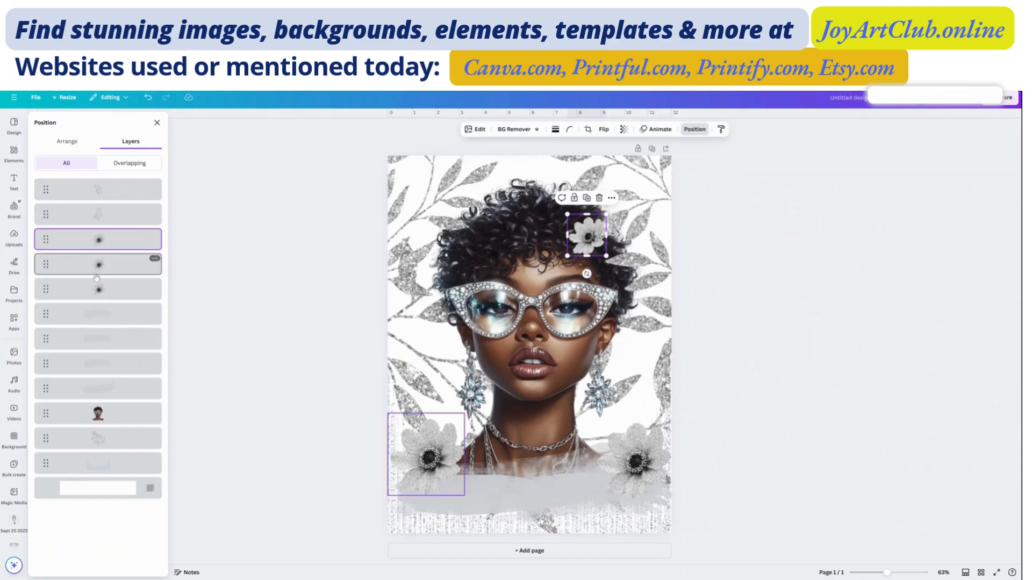
pyautogui.click(100, 267)
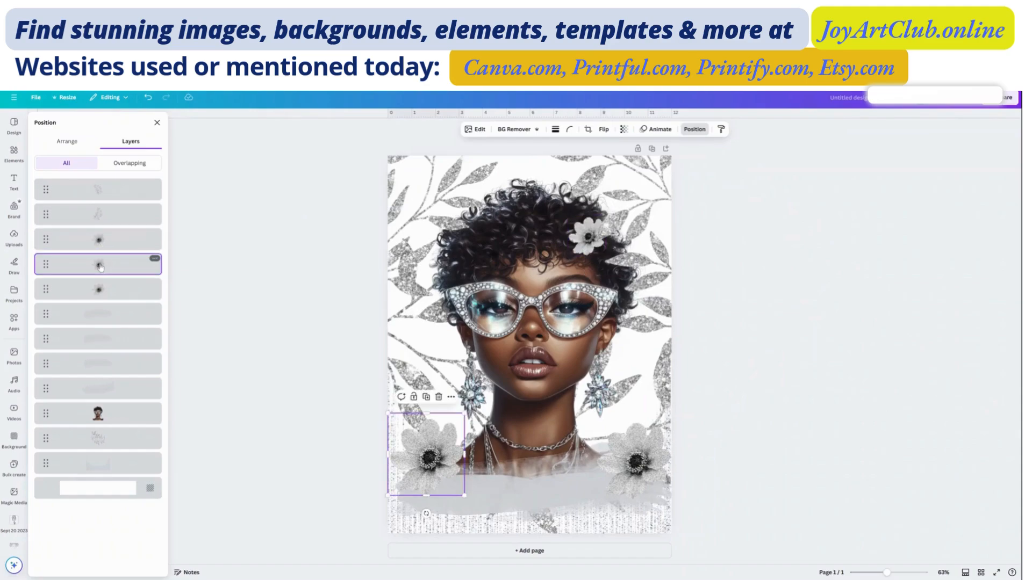
pyautogui.click(95, 294)
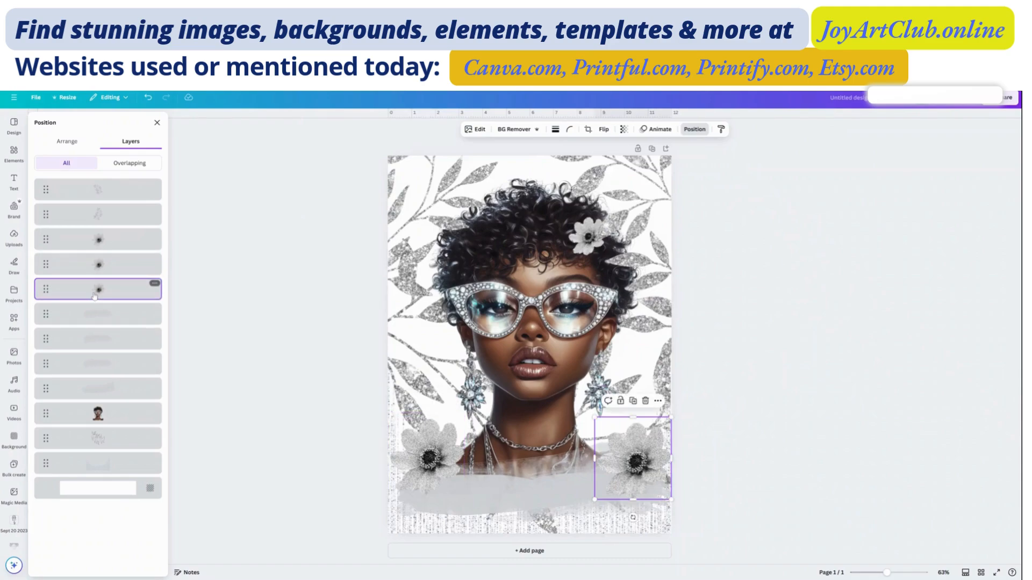
pyautogui.click(105, 245)
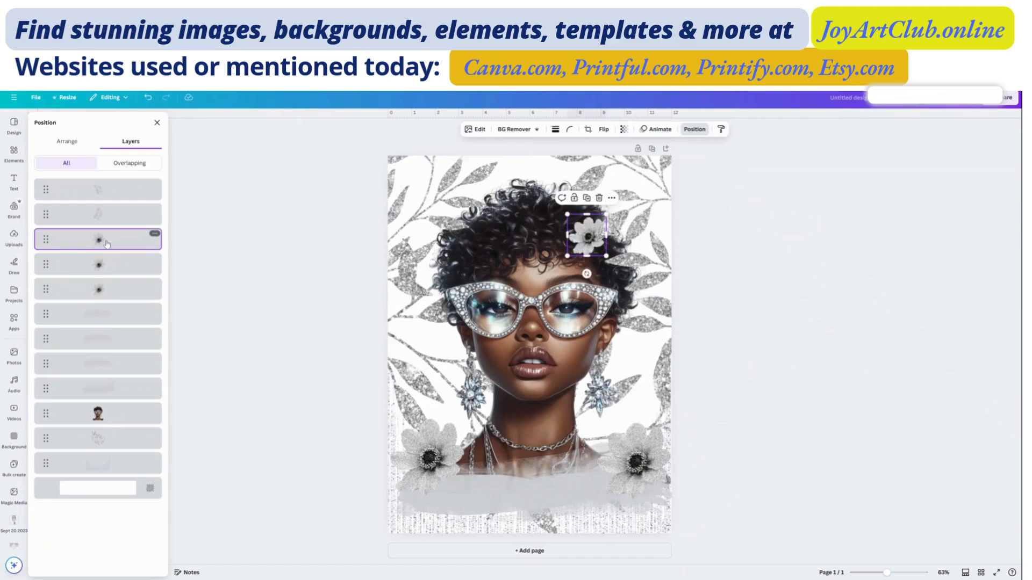
pyautogui.moveTo(106, 244); pyautogui.dragTo(107, 245)
pyautogui.moveTo(585, 244); pyautogui.dragTo(484, 255)
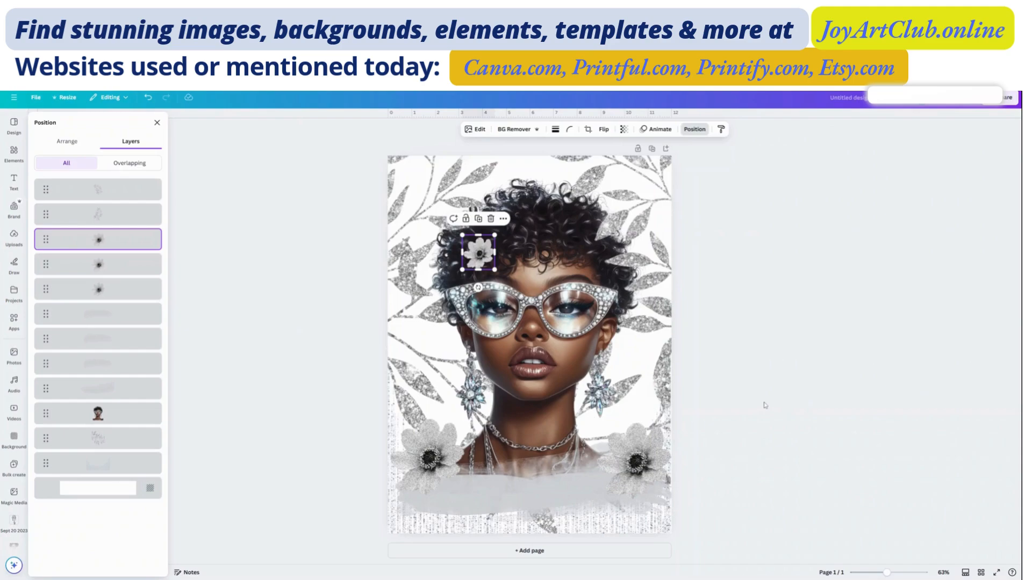
# Step: Add the "Global Solutions" font combination to the page and place it over the grey brush strokes below the portrait
pyautogui.hotkey('alt', '1')
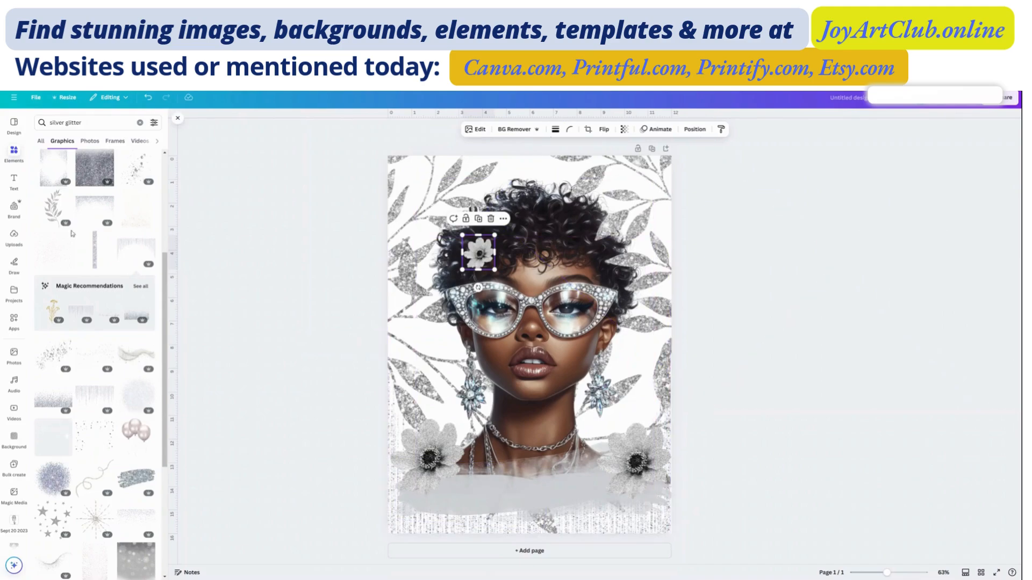
pyautogui.click(14, 181)
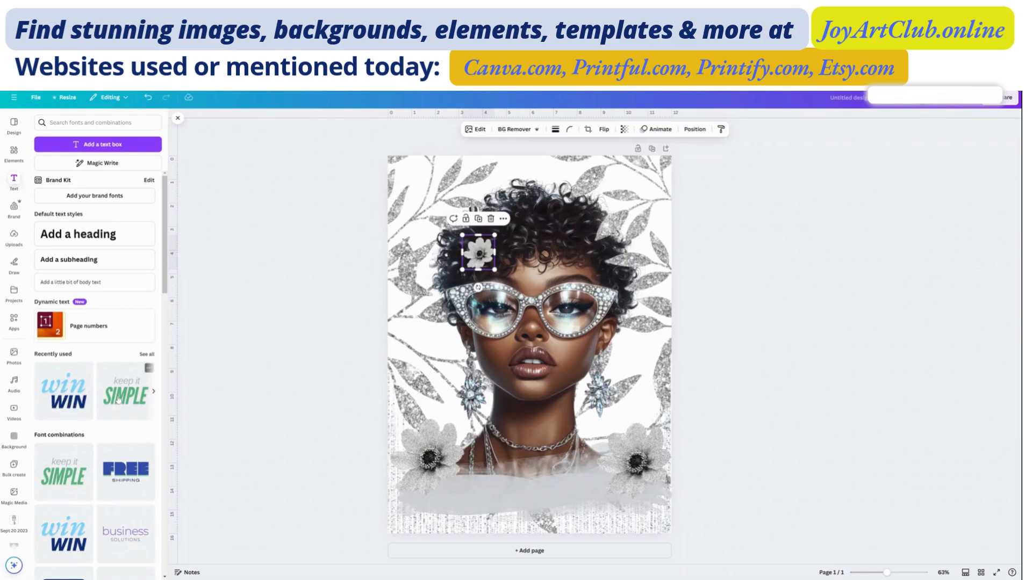
pyautogui.scroll(-3, 118, 399)
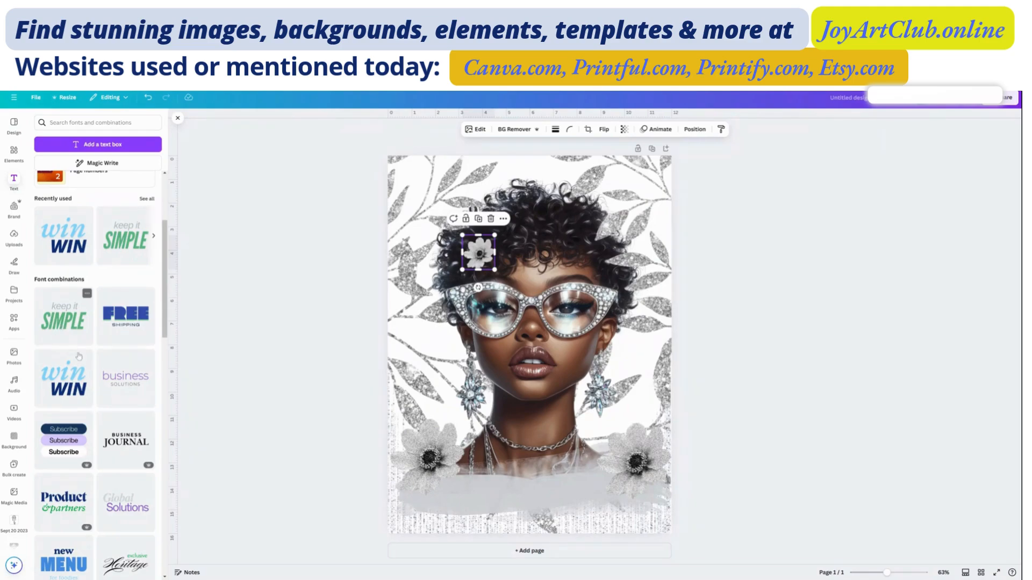
pyautogui.scroll(-4, 117, 438)
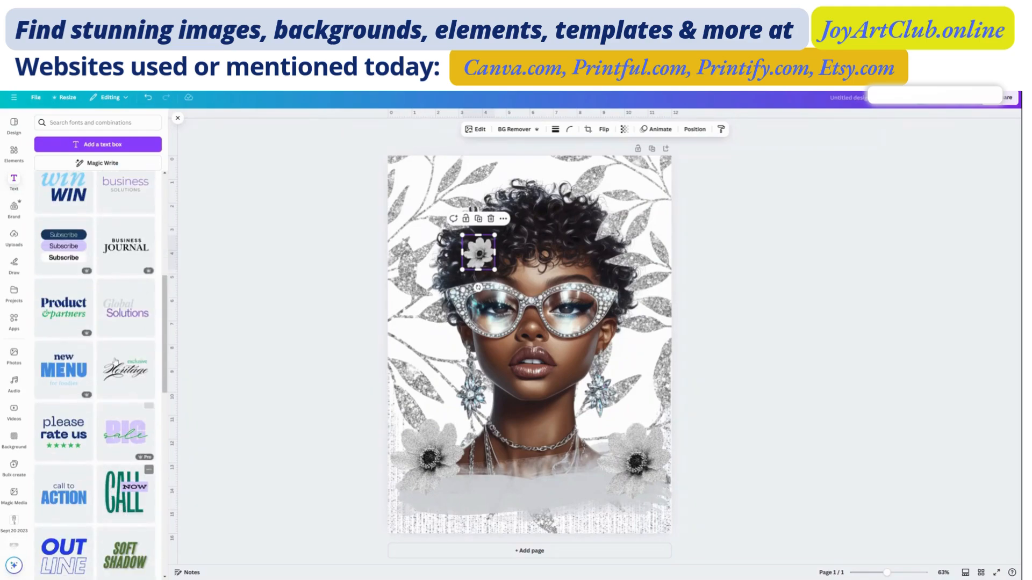
pyautogui.click(127, 314)
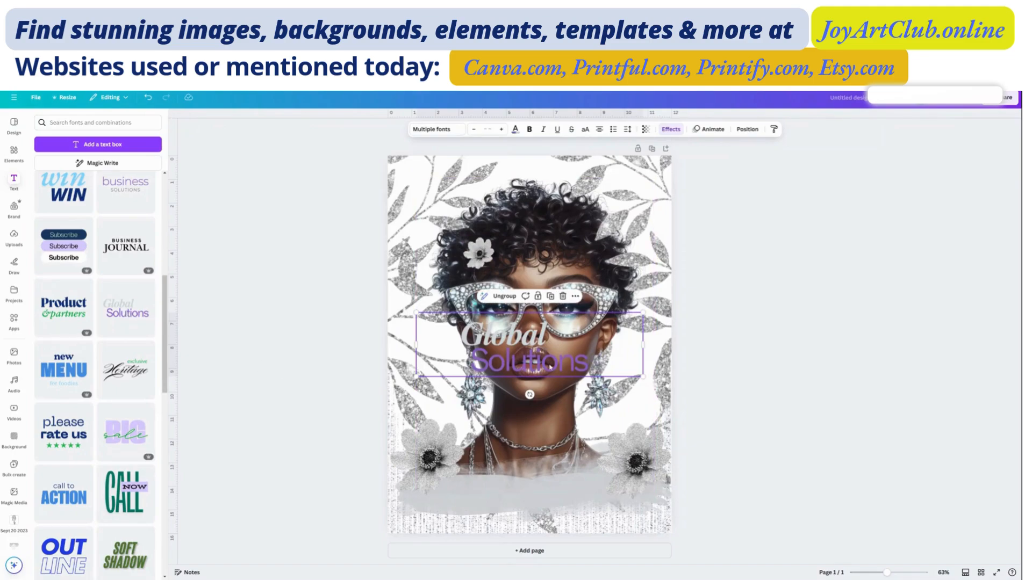
pyautogui.moveTo(551, 370); pyautogui.dragTo(540, 491)
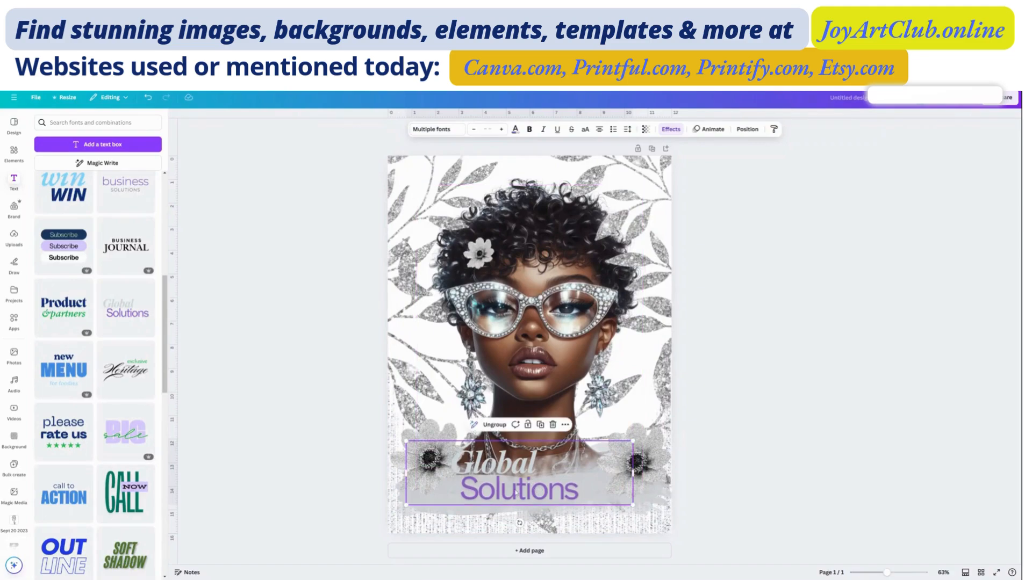
# Step: Ungroup the font combination, delete the "Solutions" text and center "Global" on the grey brush strokes
pyautogui.click(494, 424)
pyautogui.click(708, 497)
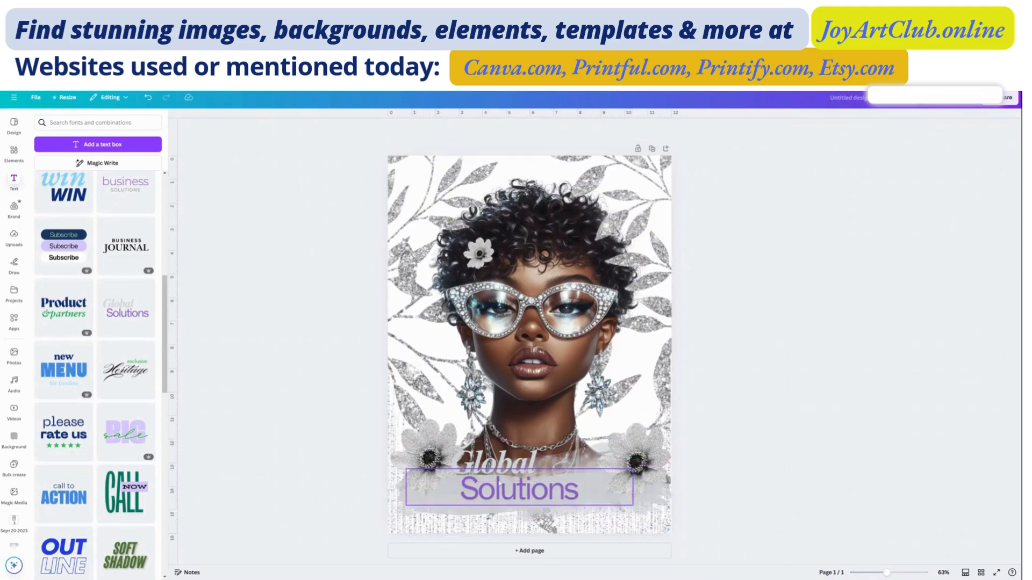
pyautogui.click(514, 496)
pyautogui.press('Delete')
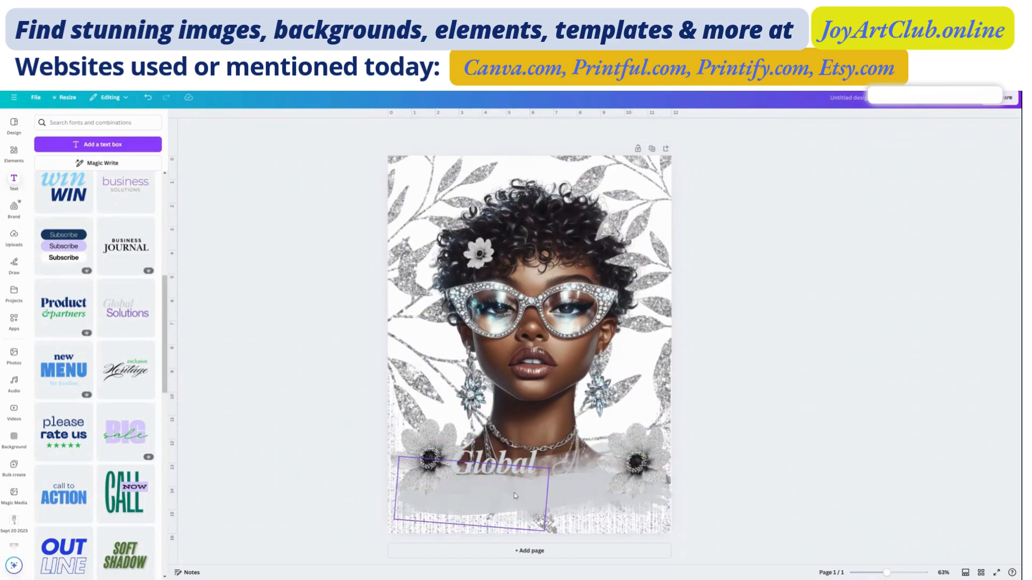
pyautogui.click(502, 466)
pyautogui.moveTo(502, 466); pyautogui.dragTo(543, 496)
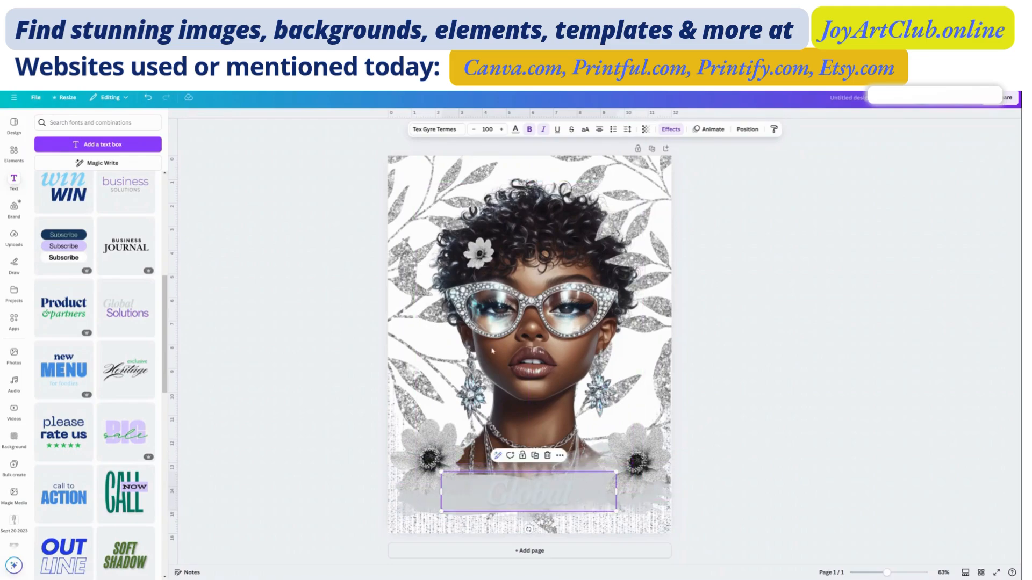
# Step: Color the "Global" text black (#000000) and give it a white Outline effect with thickness 50
pyautogui.click(515, 130)
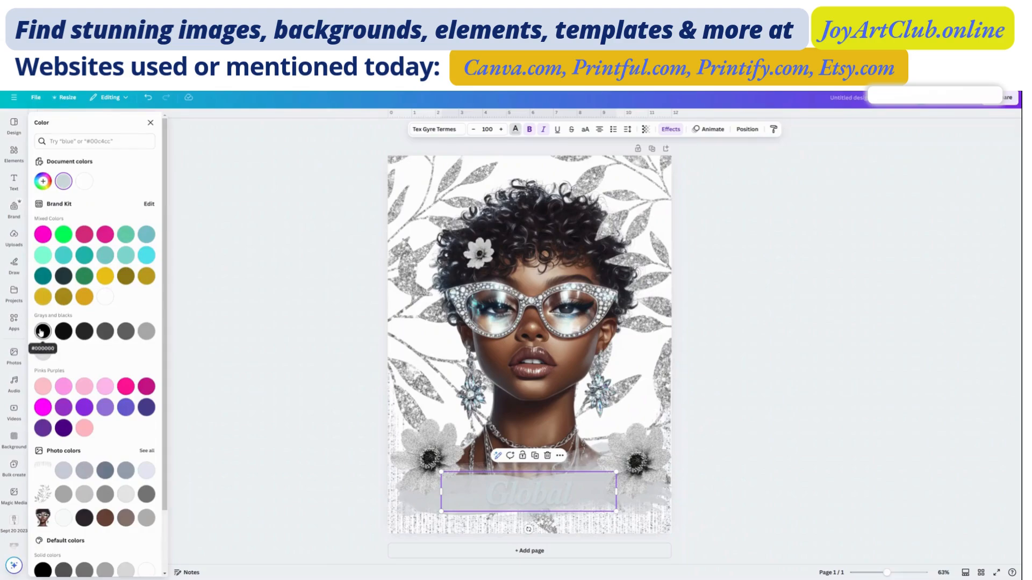
pyautogui.click(42, 331)
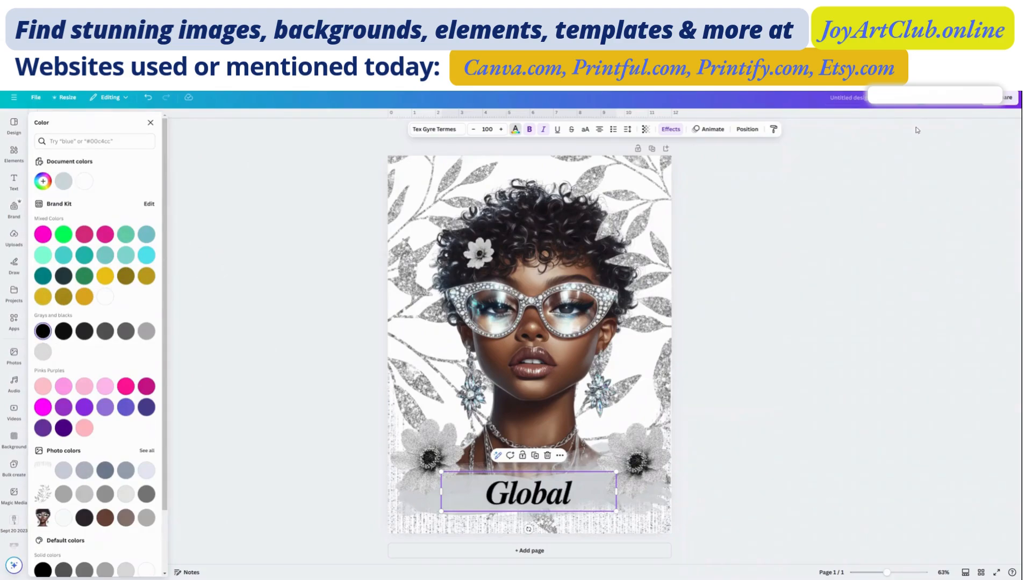
pyautogui.click(671, 131)
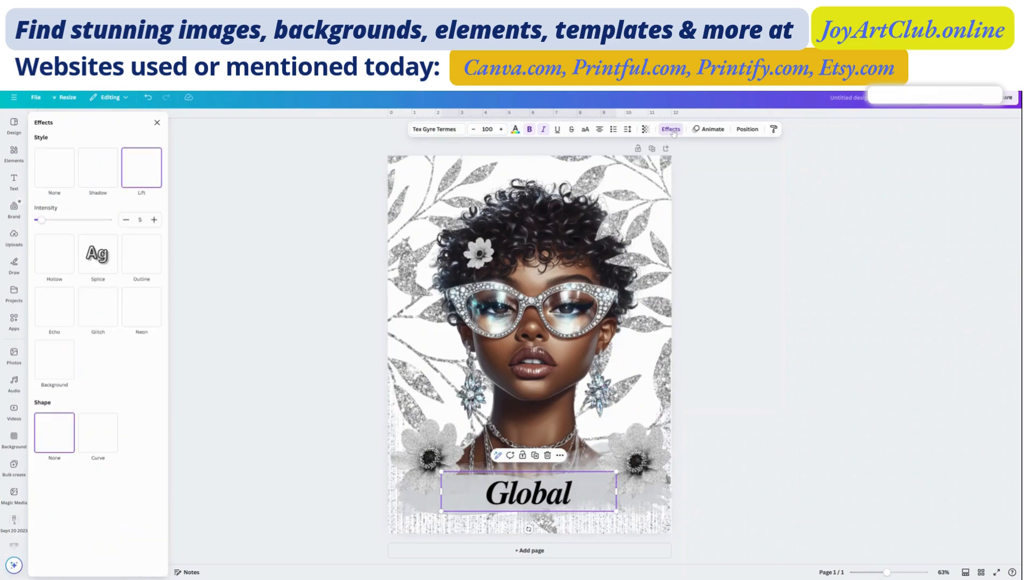
pyautogui.click(137, 266)
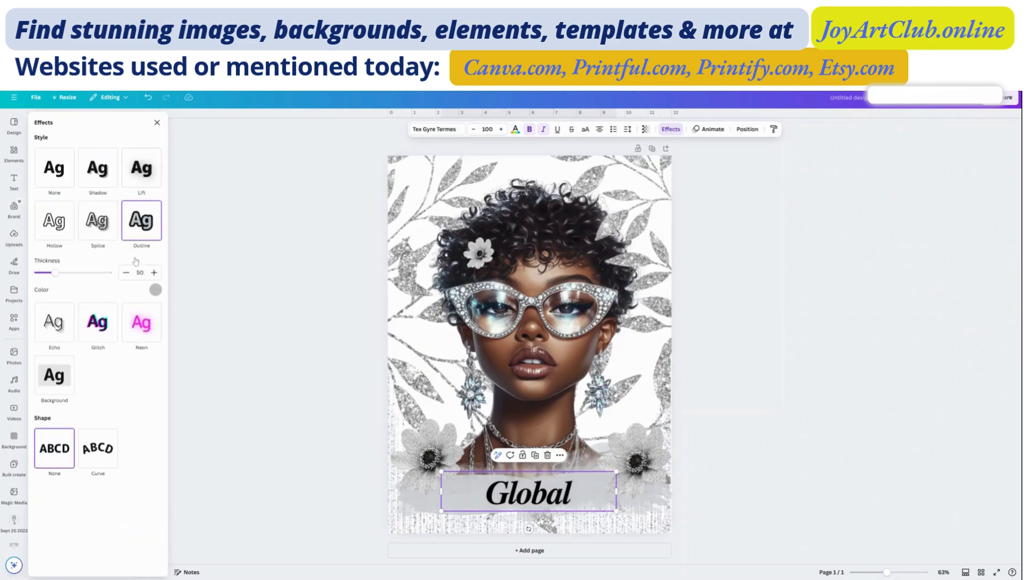
pyautogui.click(155, 290)
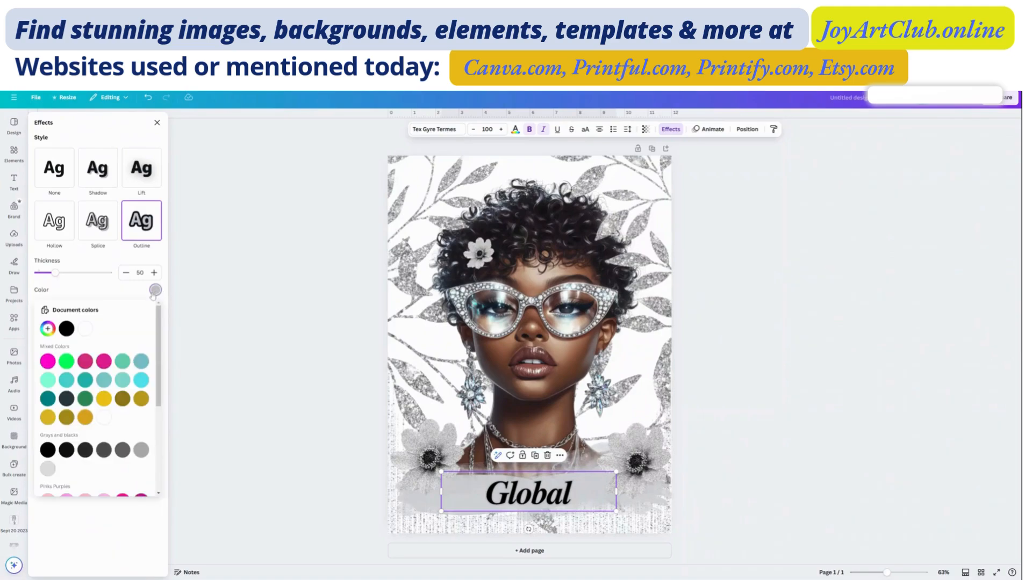
pyautogui.click(104, 418)
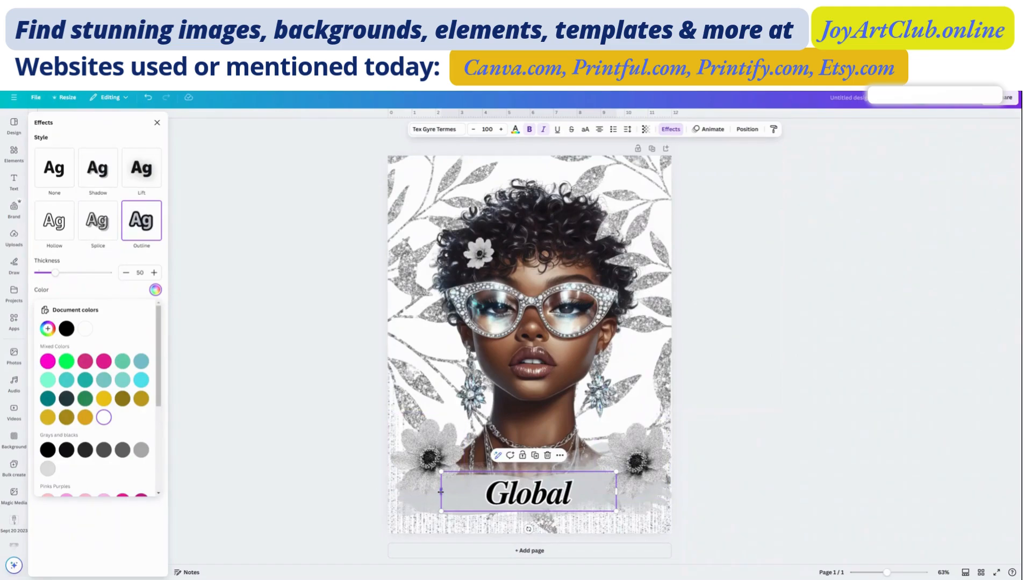
# Step: Enlarge the "Global" text to font size 214 and center it near the page's bottom edge
pyautogui.moveTo(440, 492); pyautogui.dragTo(403, 425)
pyautogui.moveTo(406, 426); pyautogui.dragTo(408, 428)
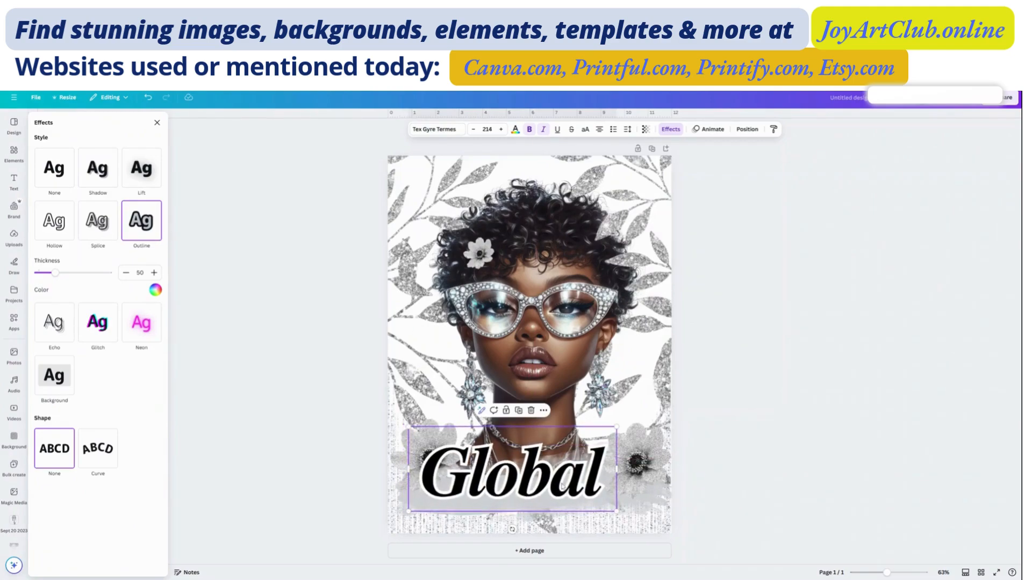
pyautogui.moveTo(556, 481); pyautogui.dragTo(574, 498)
pyautogui.click(424, 436)
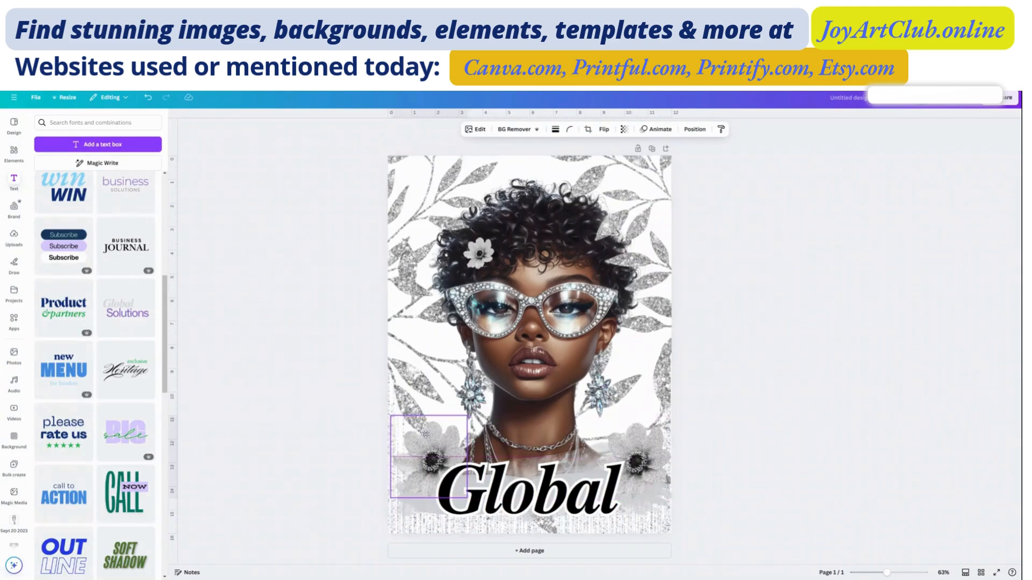
# Step: Replace the word "Global" with "Beautiful" and widen its text box until the word fits on one line
pyautogui.click(585, 498)
pyautogui.doubleClick(579, 497)
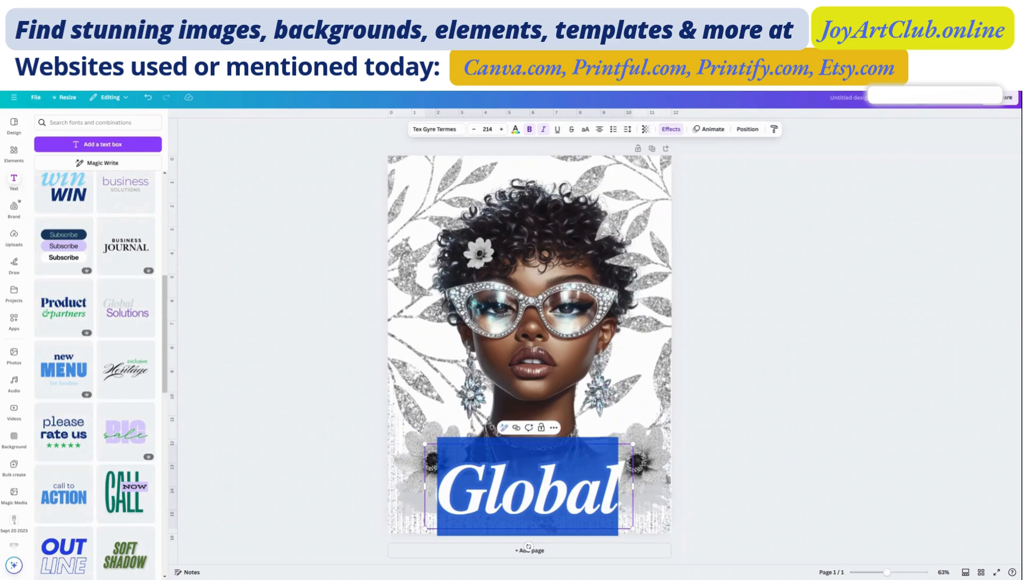
pyautogui.write('Beautiful')
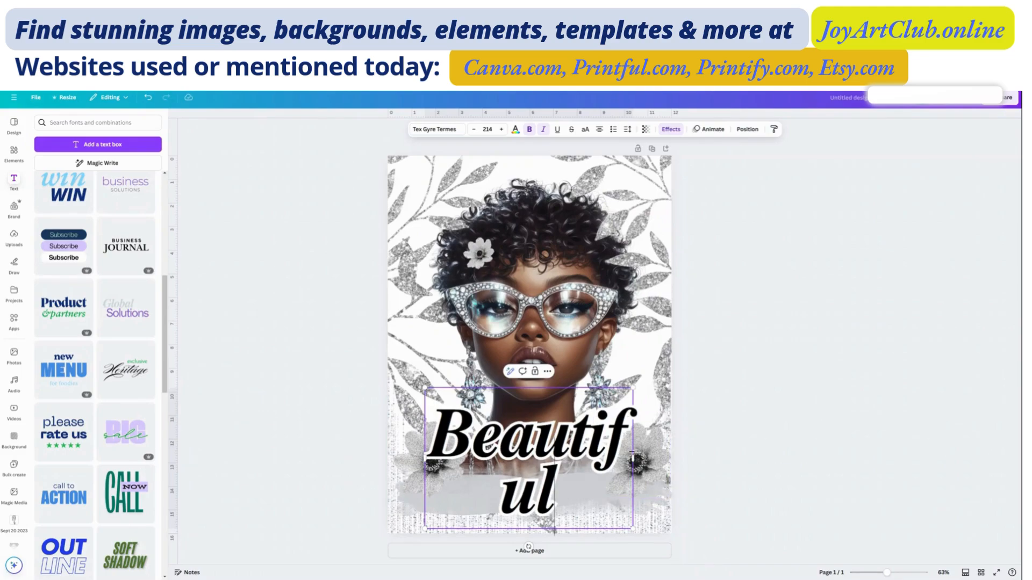
pyautogui.moveTo(633, 459); pyautogui.dragTo(684, 473)
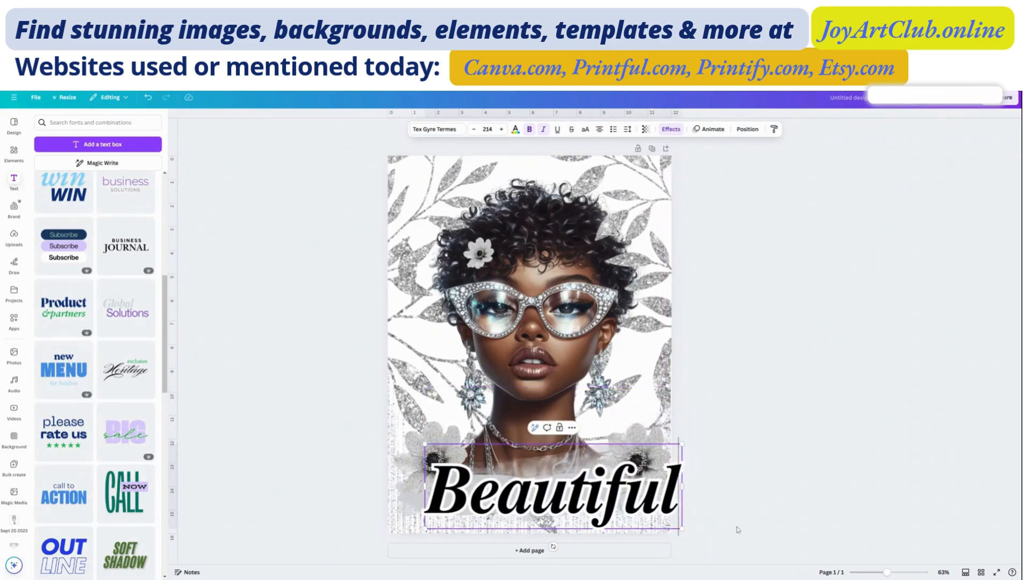
# Step: Shift the "Beautiful" text onto the page and stretch its text box across the full page width
pyautogui.click(773, 516)
pyautogui.moveTo(609, 494)
pyautogui.mouseDown()
pyautogui.moveTo(573, 490)
pyautogui.moveTo(595, 491)
pyautogui.mouseUp()
pyautogui.moveTo(660, 487); pyautogui.dragTo(671, 491)
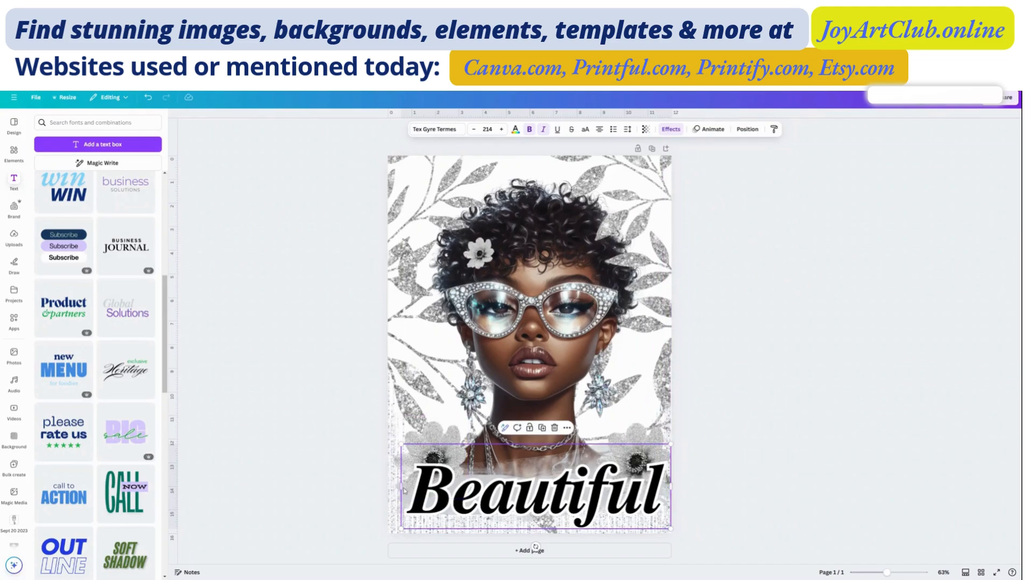
pyautogui.moveTo(400, 487); pyautogui.dragTo(388, 486)
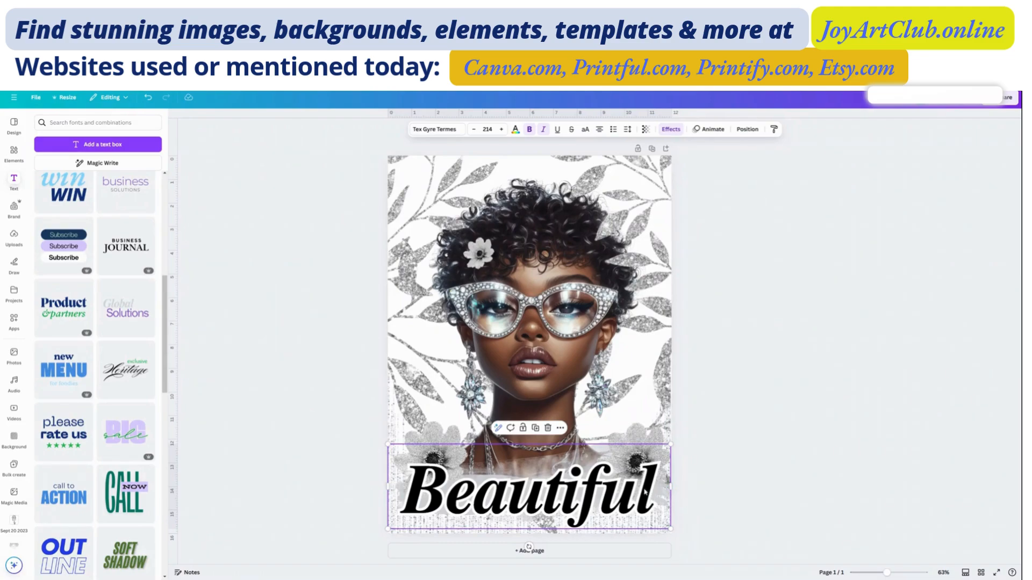
# Step: Move "Beautiful" aside, nudge the two lower flowers level with each other, and return the text to the page's bottom at full width
pyautogui.click(737, 490)
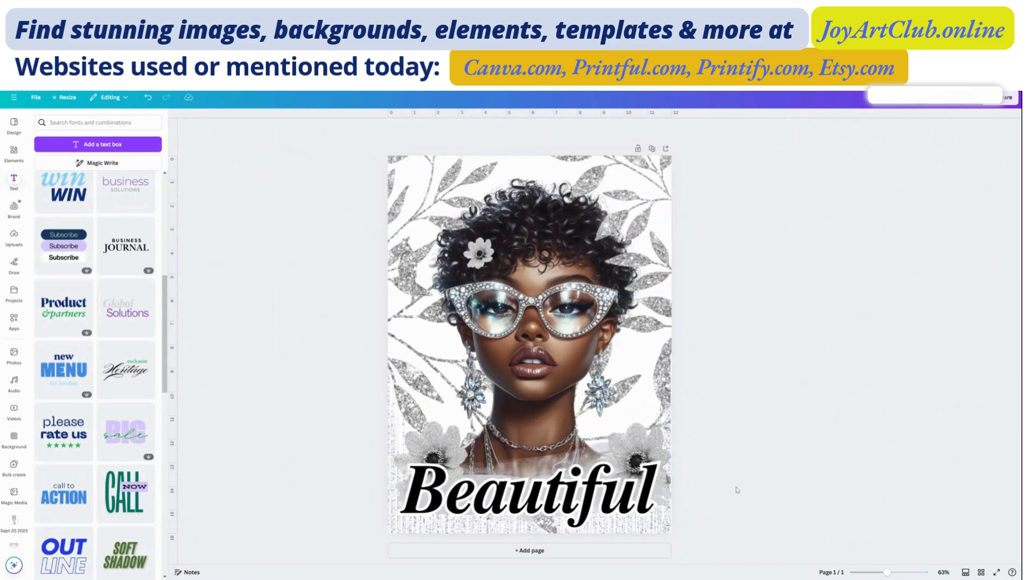
pyautogui.click(660, 501)
pyautogui.moveTo(660, 501); pyautogui.dragTo(592, 491)
pyautogui.click(664, 493)
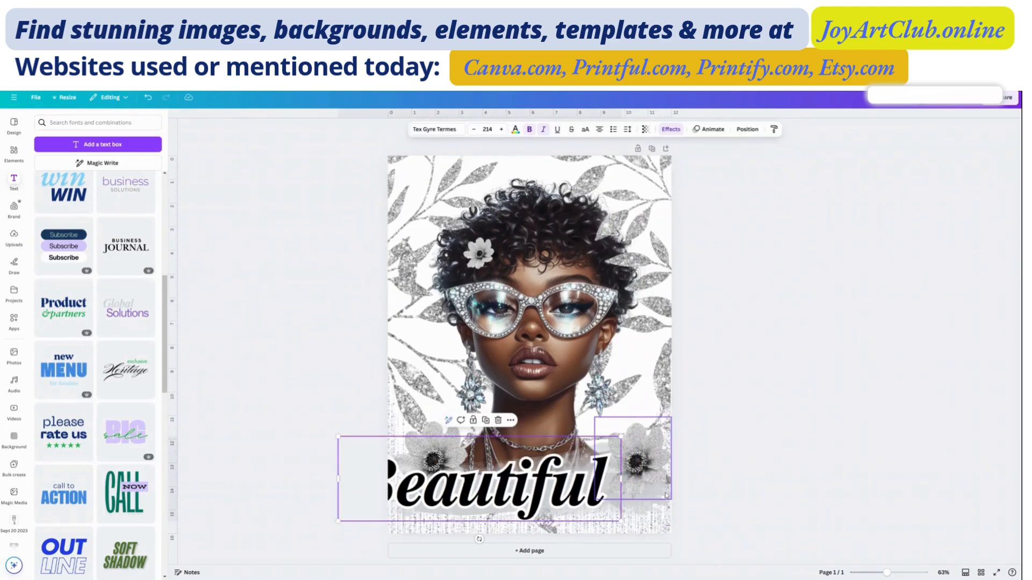
pyautogui.moveTo(666, 493); pyautogui.dragTo(663, 487)
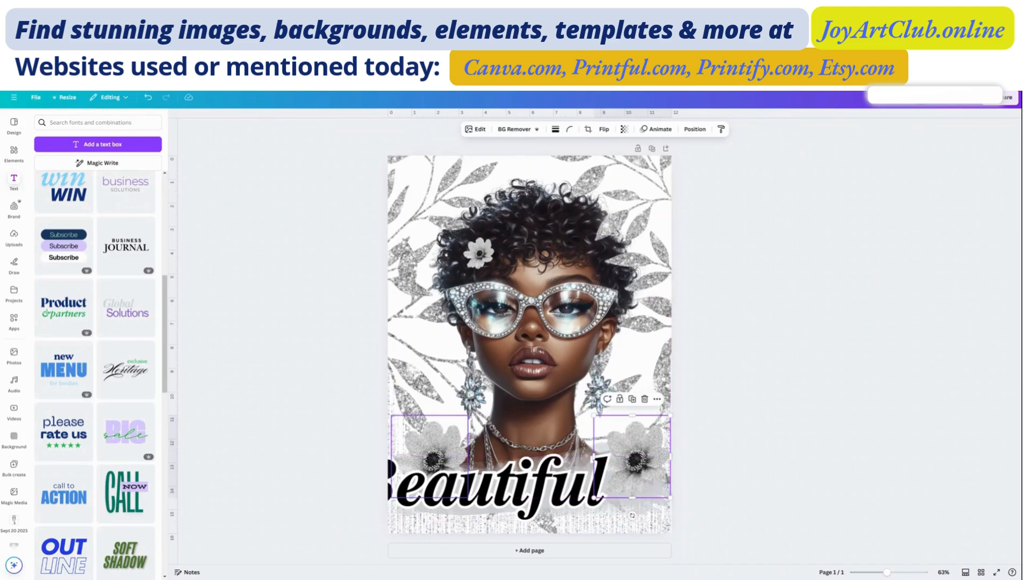
pyautogui.moveTo(418, 432); pyautogui.dragTo(421, 429)
pyautogui.moveTo(543, 500); pyautogui.dragTo(594, 506)
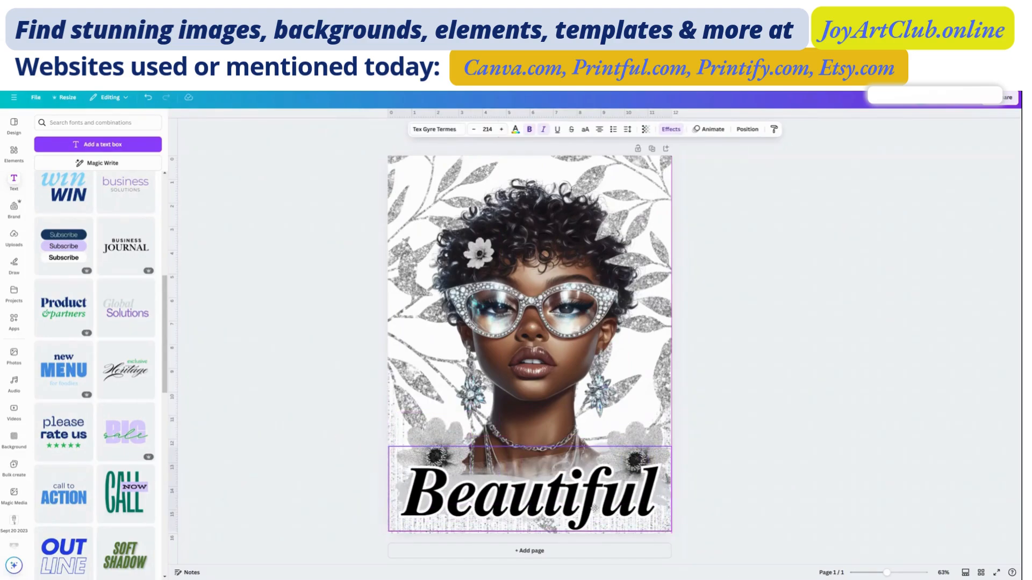
# Step: Reapply the Outline effect to "Beautiful" and try magenta, pink and green outline colors, ending with turquoise (#4EE2EC)
pyautogui.click(671, 129)
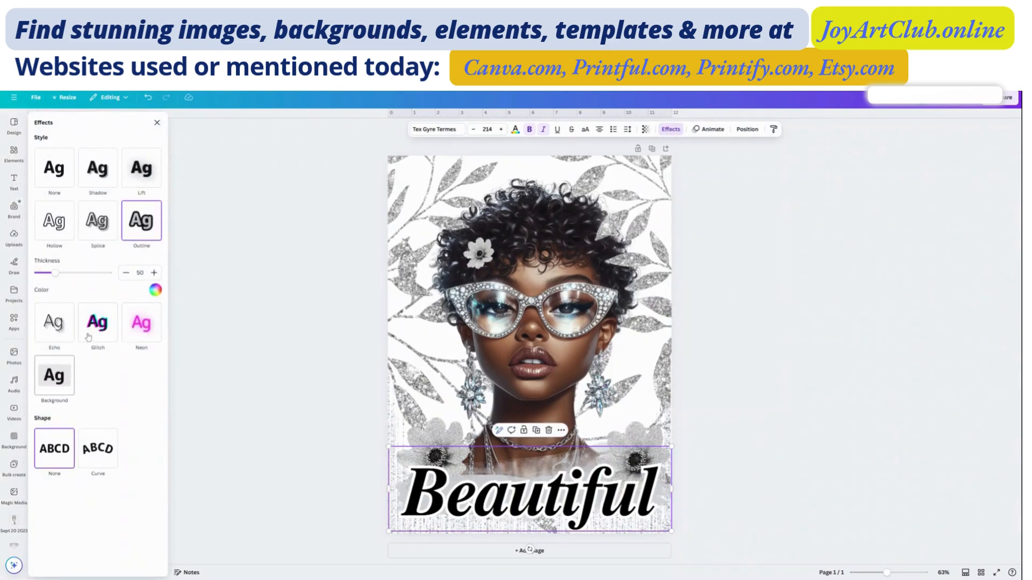
pyautogui.click(140, 225)
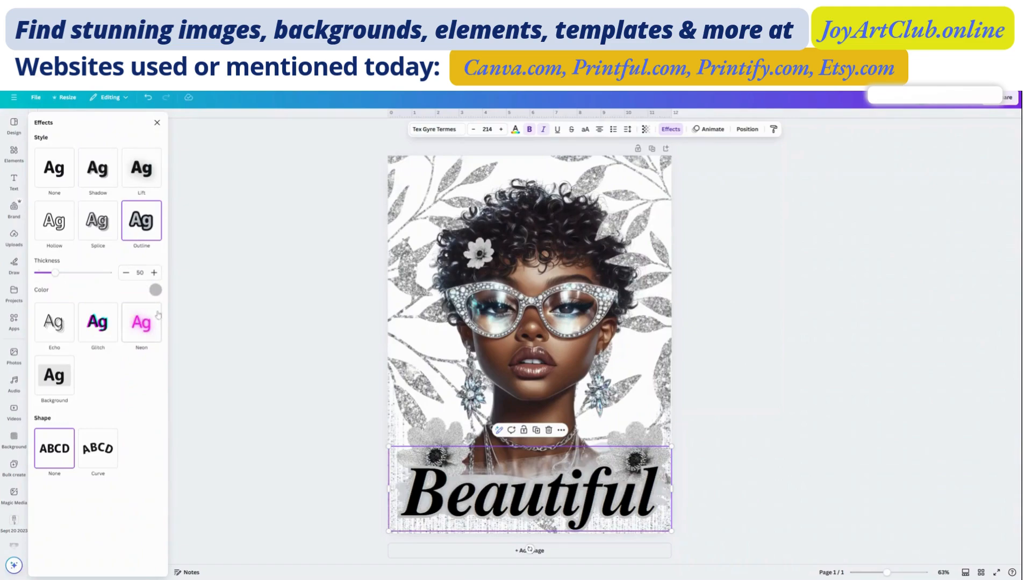
pyautogui.click(156, 292)
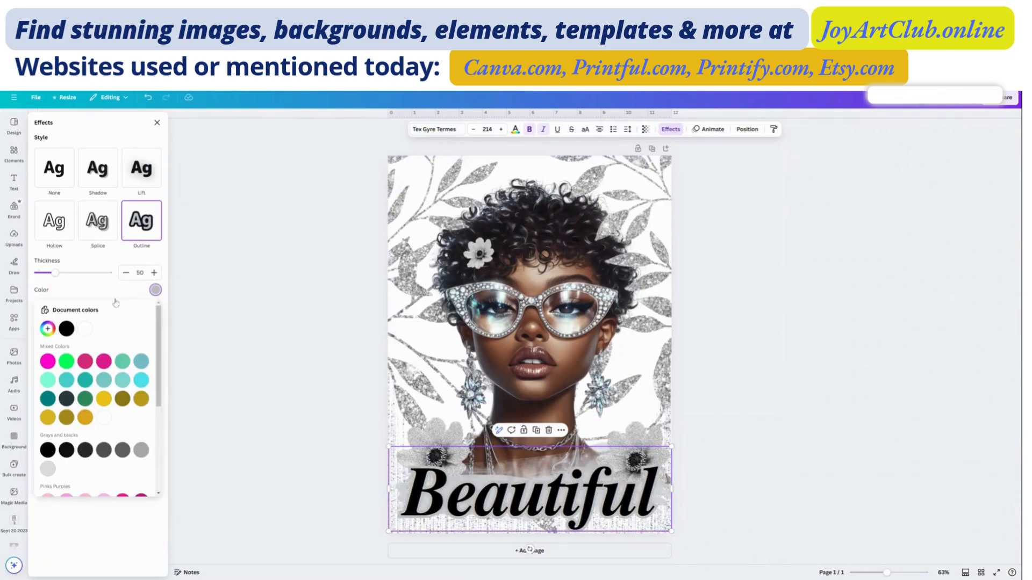
pyautogui.click(47, 362)
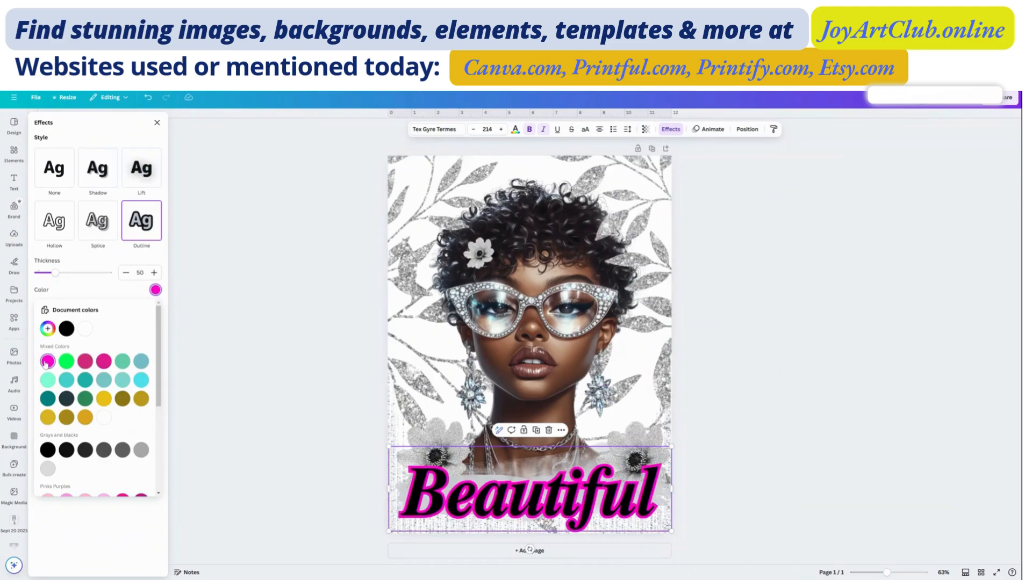
pyautogui.click(104, 362)
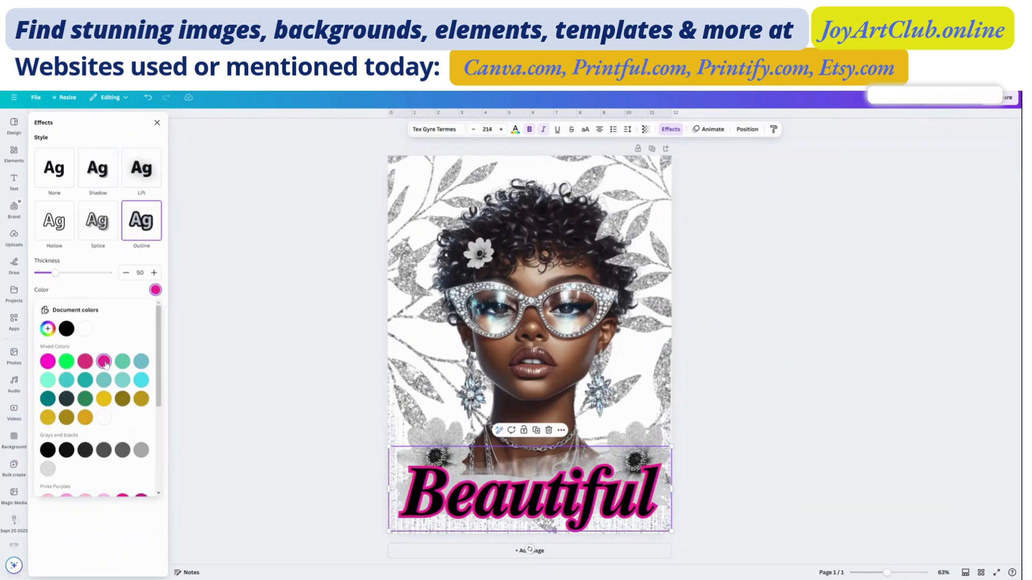
pyautogui.click(123, 363)
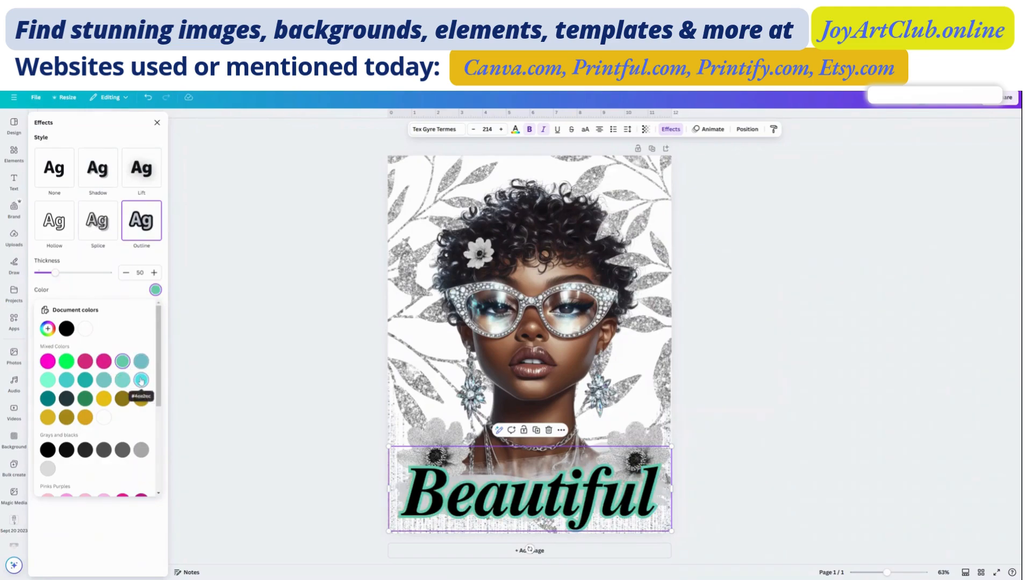
pyautogui.click(141, 381)
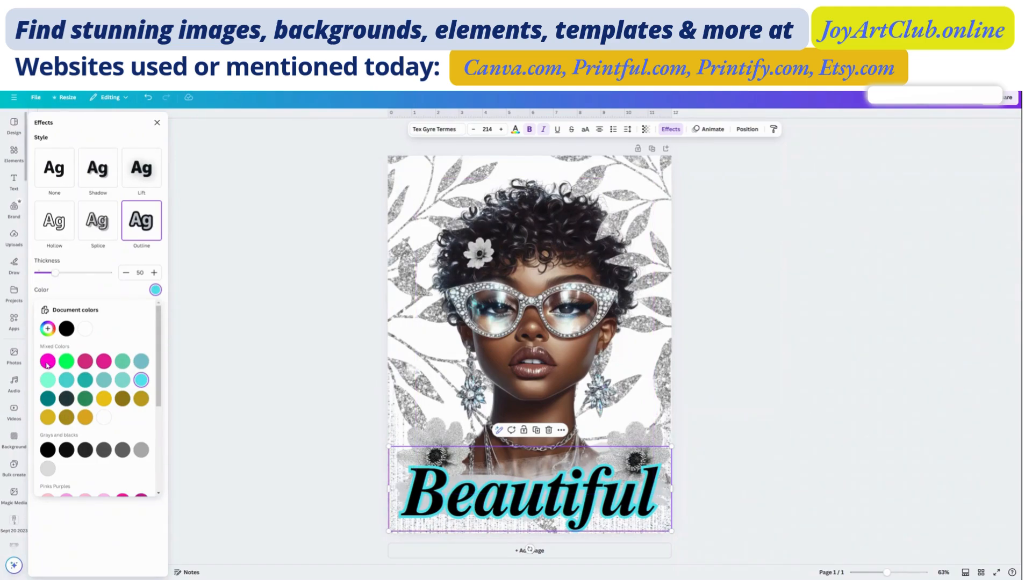
# Step: Try a white (#FFFFFF) outline on "Beautiful" by sampling the color with the eyedropper
pyautogui.click(48, 328)
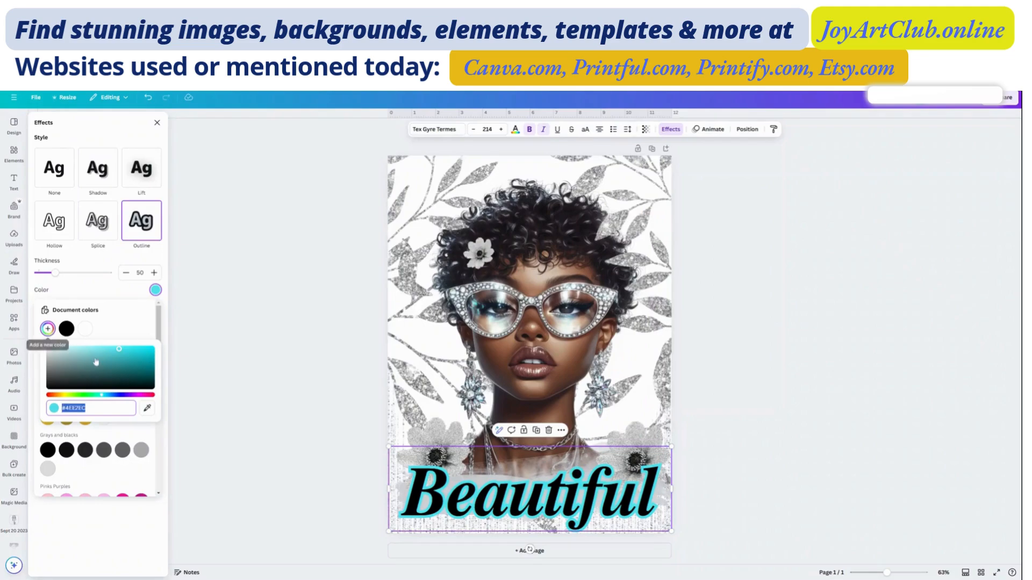
pyautogui.click(146, 409)
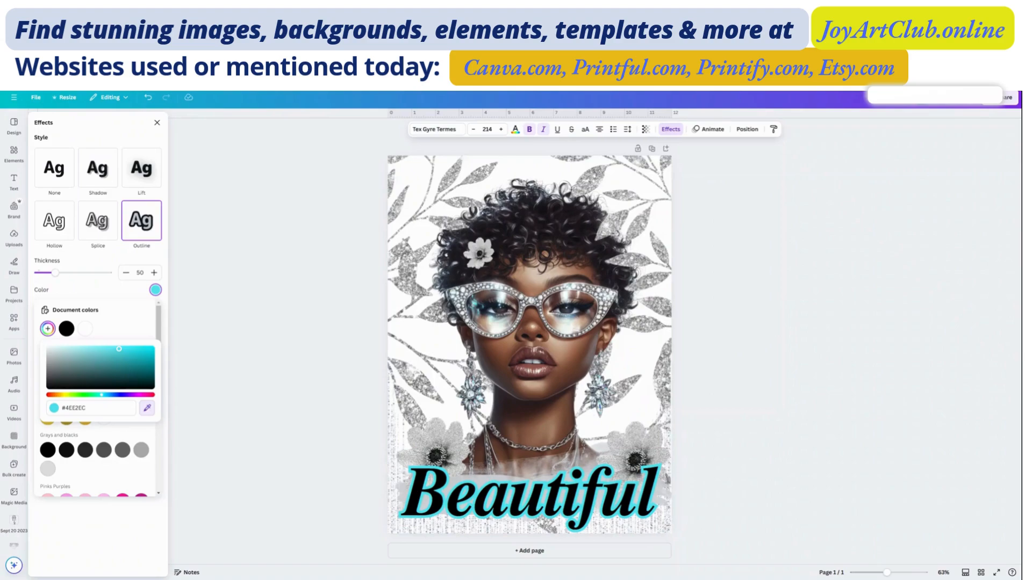
pyautogui.click(530, 549)
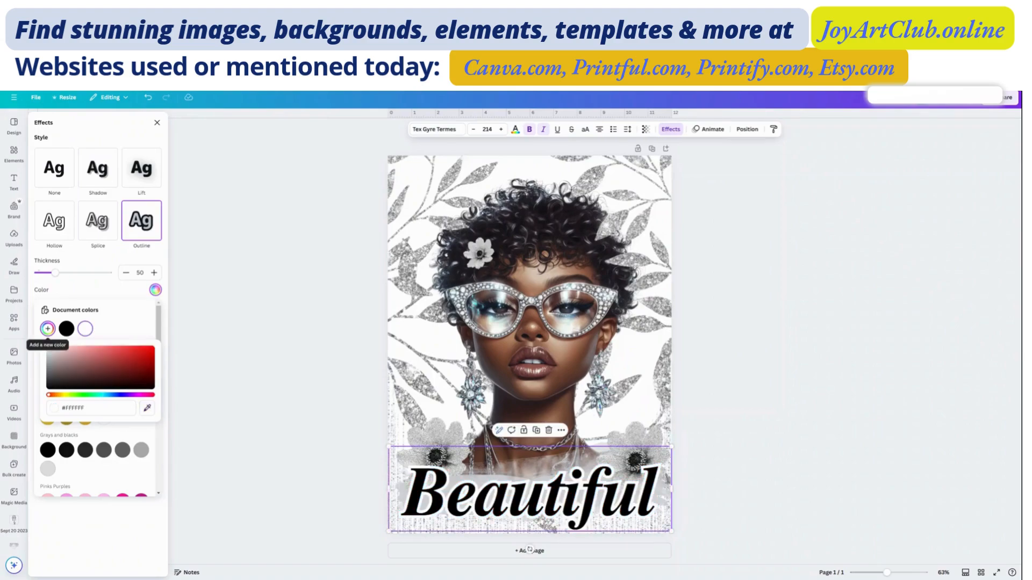
pyautogui.click(147, 434)
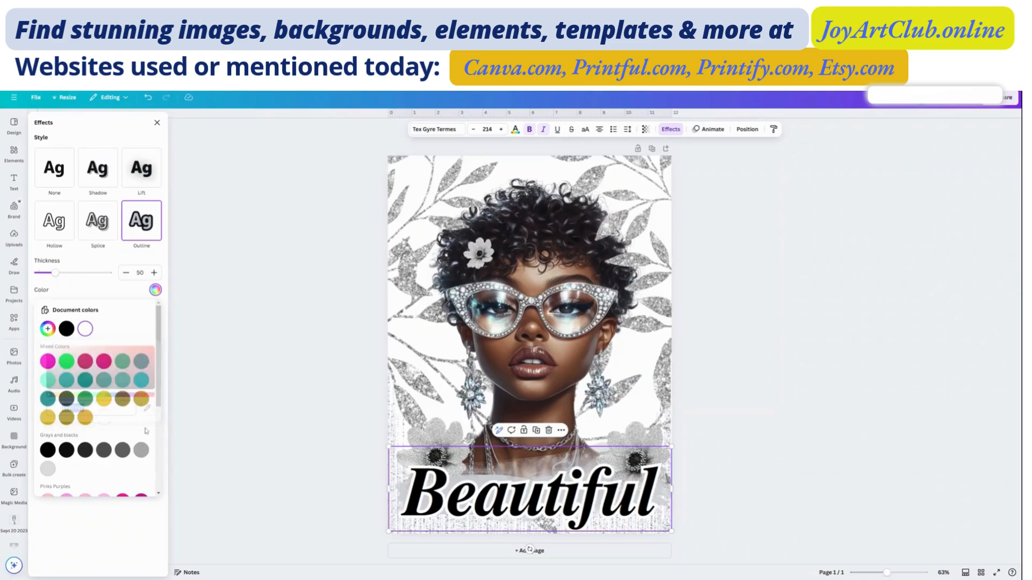
pyautogui.scroll(-3, 144, 438)
pyautogui.scroll(3, 139, 429)
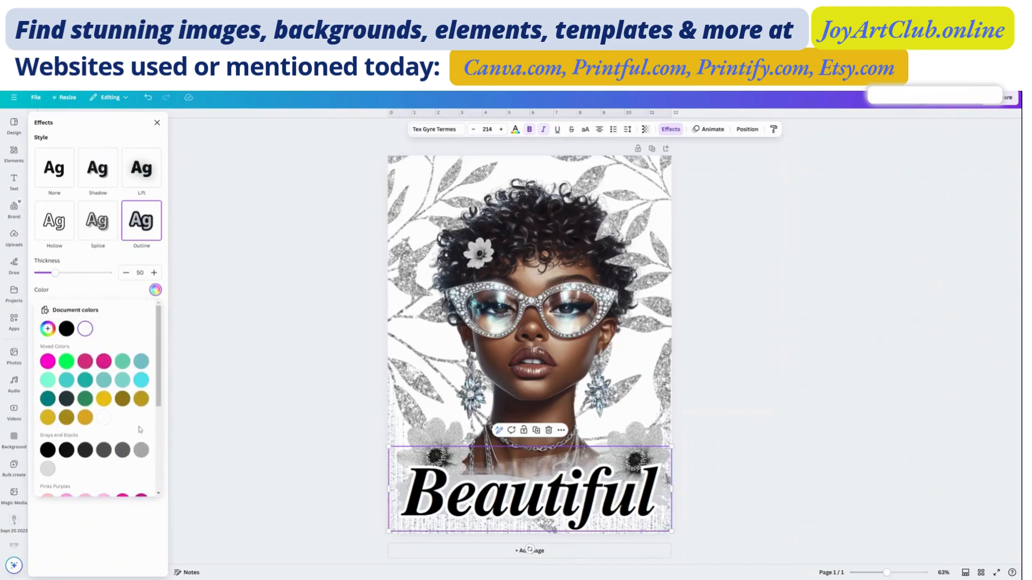
# Step: Try a muted teal outline on "Beautiful", then a mint green one with the thickness raised to 130
pyautogui.click(123, 380)
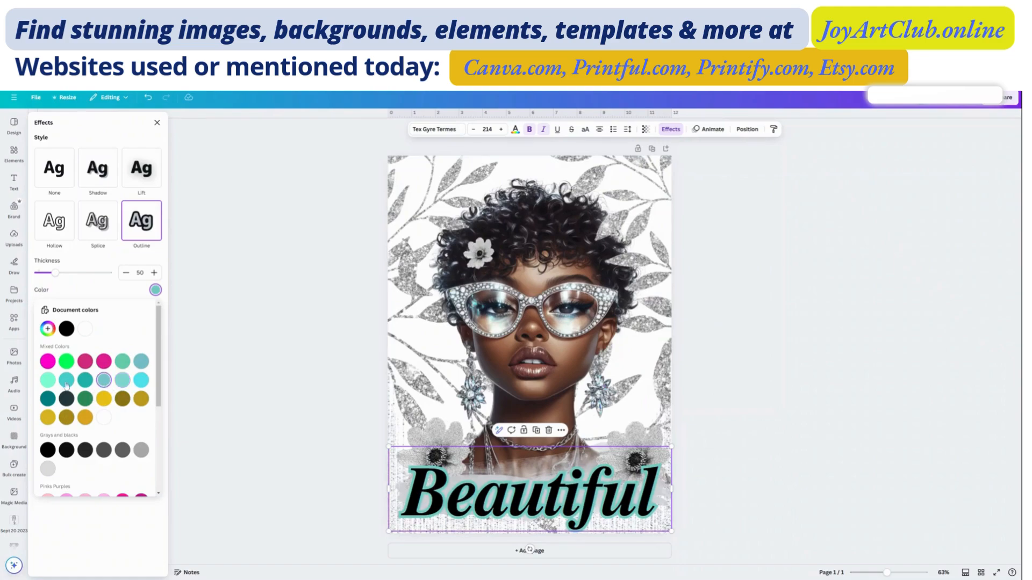
pyautogui.click(47, 380)
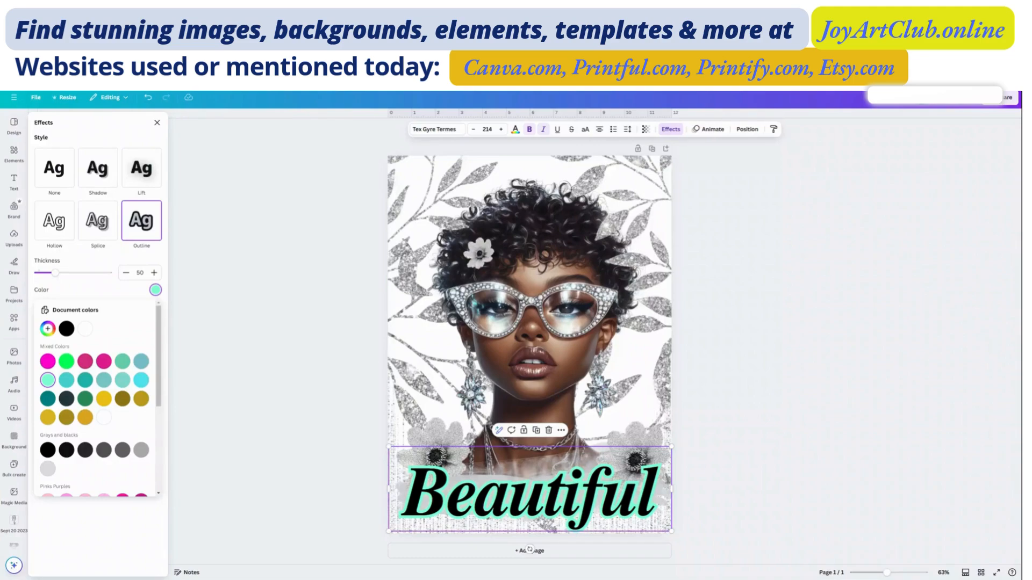
pyautogui.moveTo(55, 273); pyautogui.dragTo(83, 287)
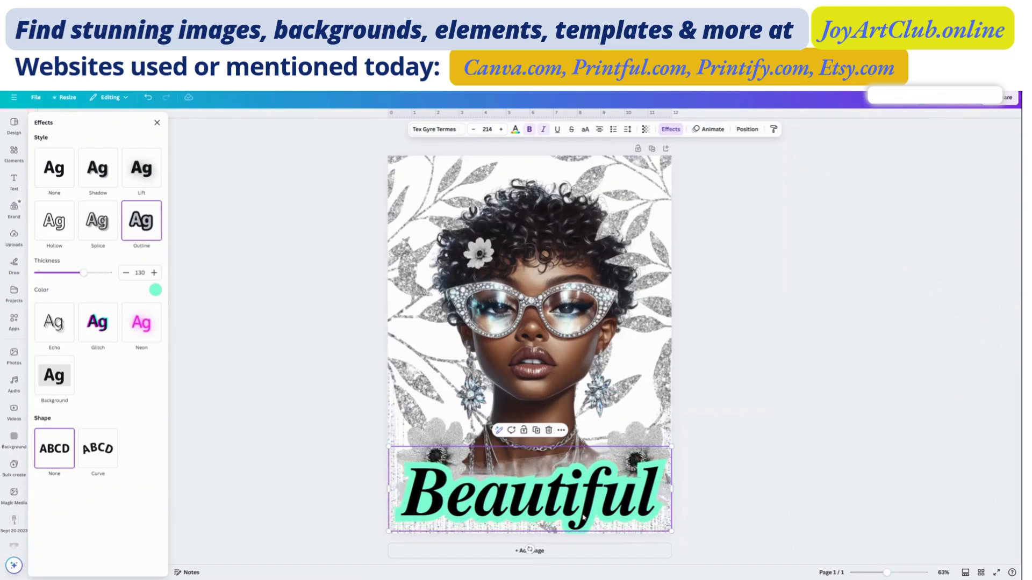
# Step: Nudge "Beautiful" up slightly and raise the lower-left flower clear of the lettering
pyautogui.moveTo(583, 518)
pyautogui.mouseDown()
pyautogui.moveTo(583, 487)
pyautogui.moveTo(580, 515)
pyautogui.moveTo(580, 507)
pyautogui.mouseUp()
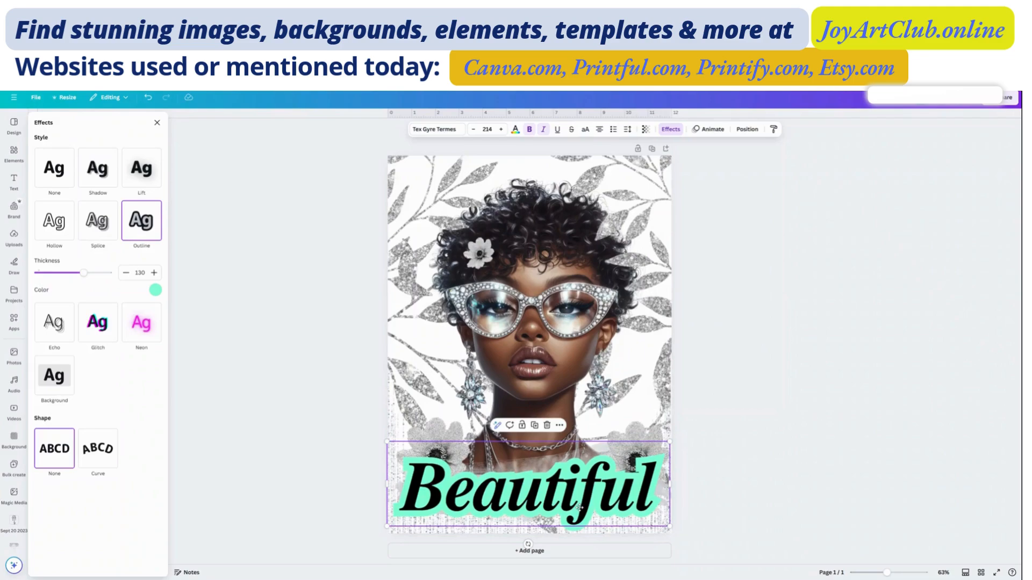
pyautogui.click(647, 433)
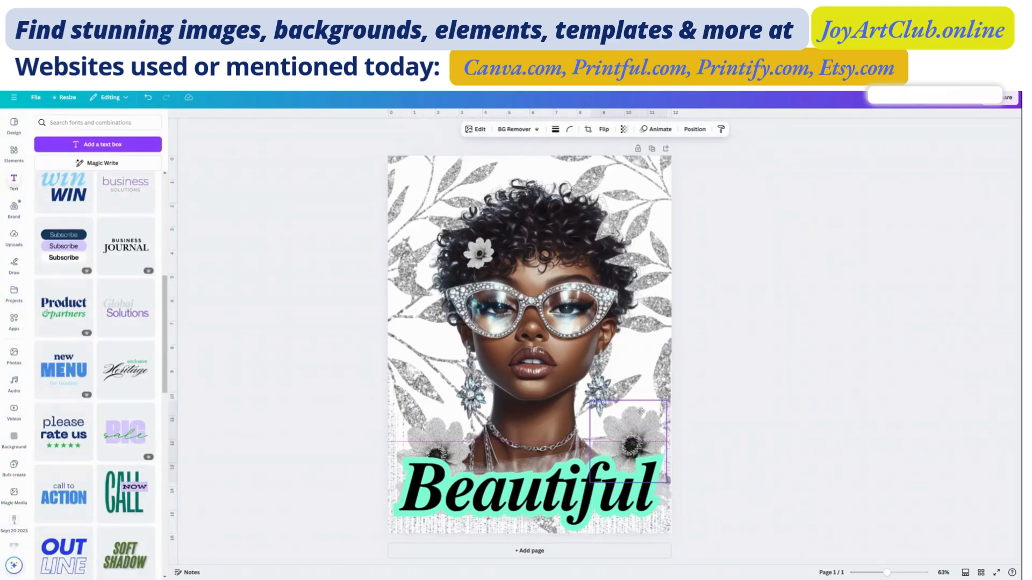
pyautogui.moveTo(641, 411); pyautogui.dragTo(640, 407)
pyautogui.click(440, 433)
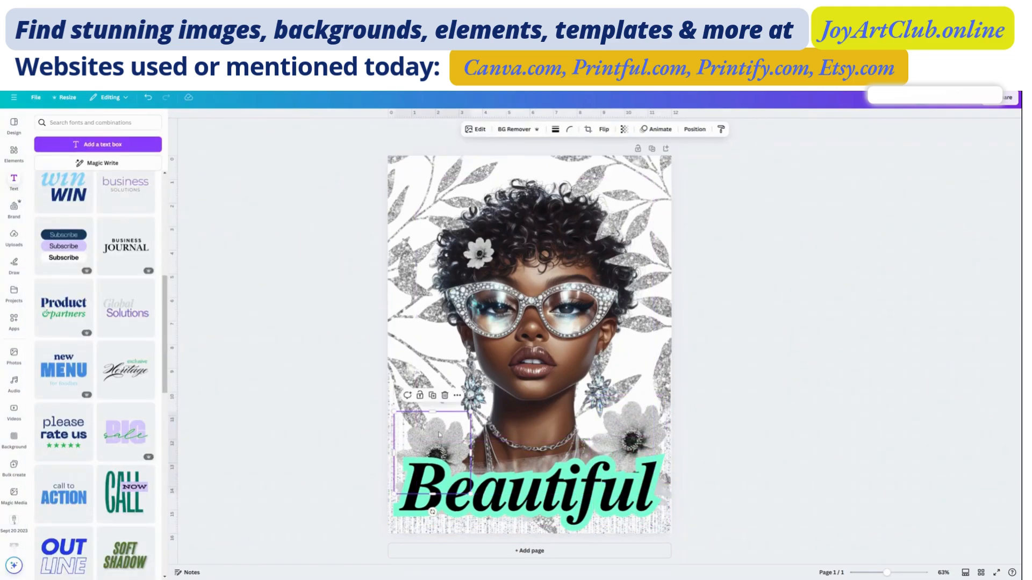
pyautogui.moveTo(438, 416); pyautogui.dragTo(449, 384)
# Step: Lift "Beautiful" off the grey brush strokes, then set it back near the page's bottom, slightly higher than before and aligned with the page edges
pyautogui.moveTo(516, 496)
pyautogui.mouseDown()
pyautogui.moveTo(532, 421)
pyautogui.moveTo(544, 493)
pyautogui.moveTo(529, 437)
pyautogui.moveTo(540, 457)
pyautogui.mouseUp()
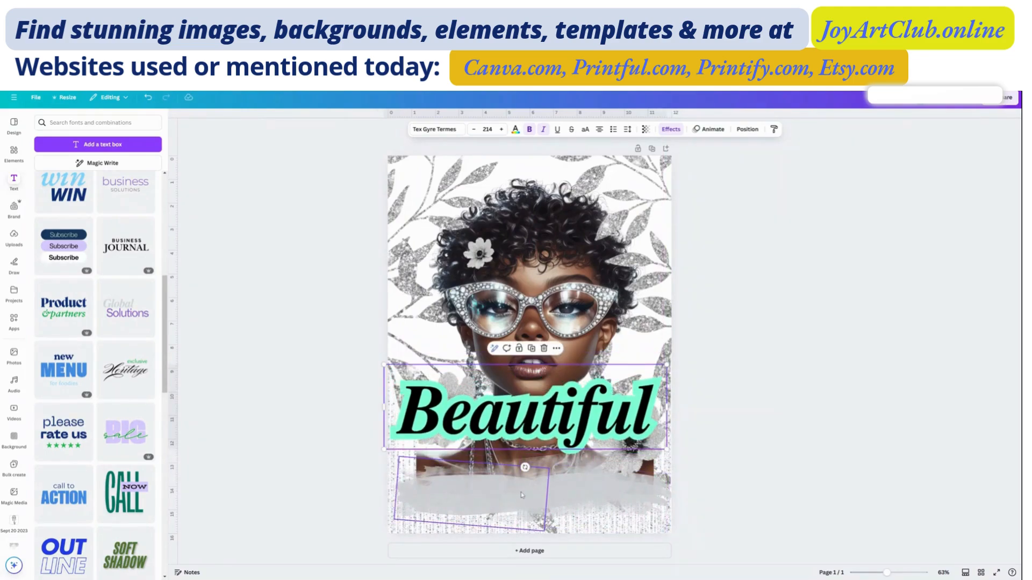
pyautogui.click(564, 412)
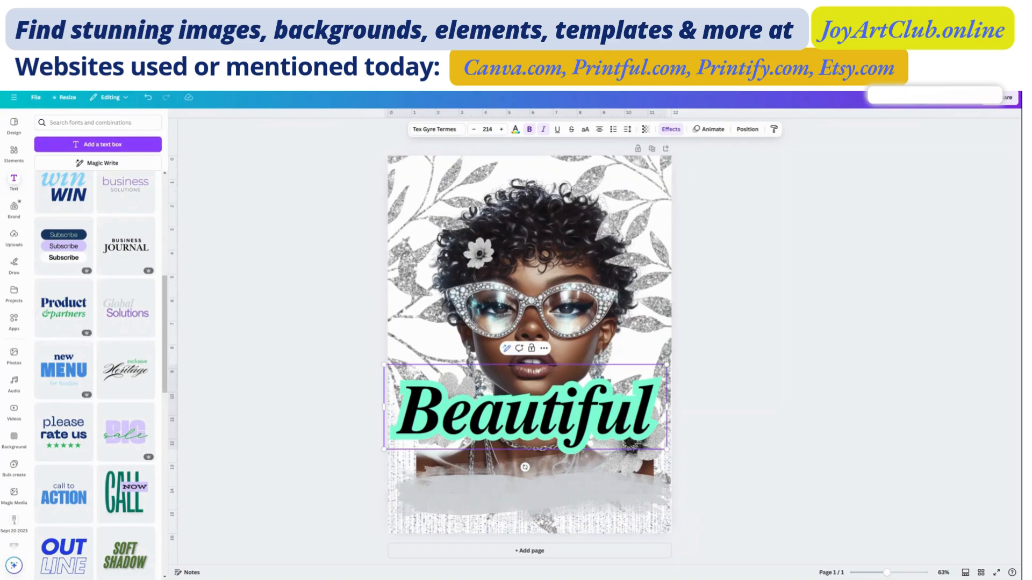
pyautogui.press('Escape')
pyautogui.moveTo(594, 425); pyautogui.dragTo(599, 474)
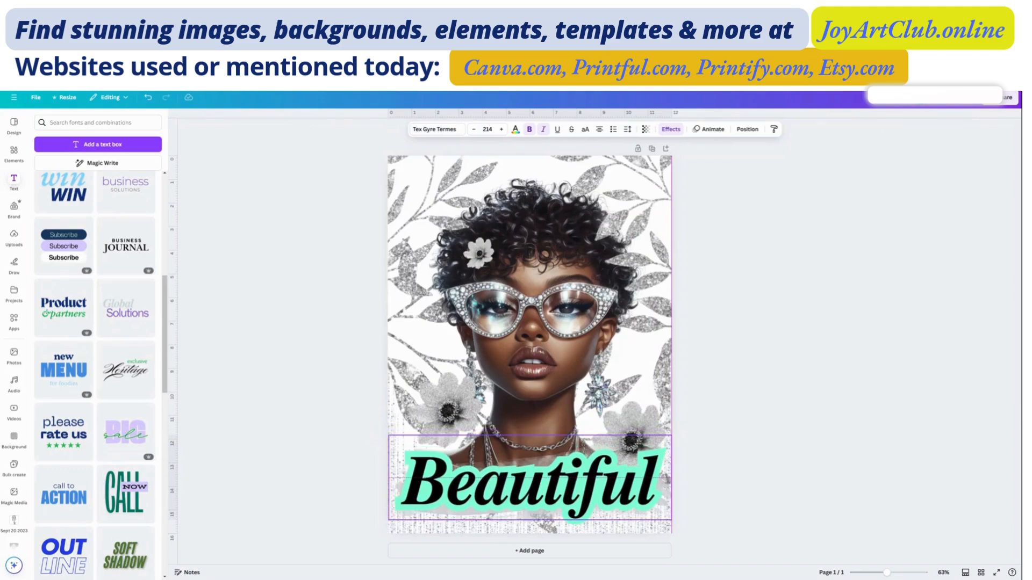
# Step: Raise the lower-right flower above "Beautiful" and shrink both lower flowers beside the neck
pyautogui.click(639, 418)
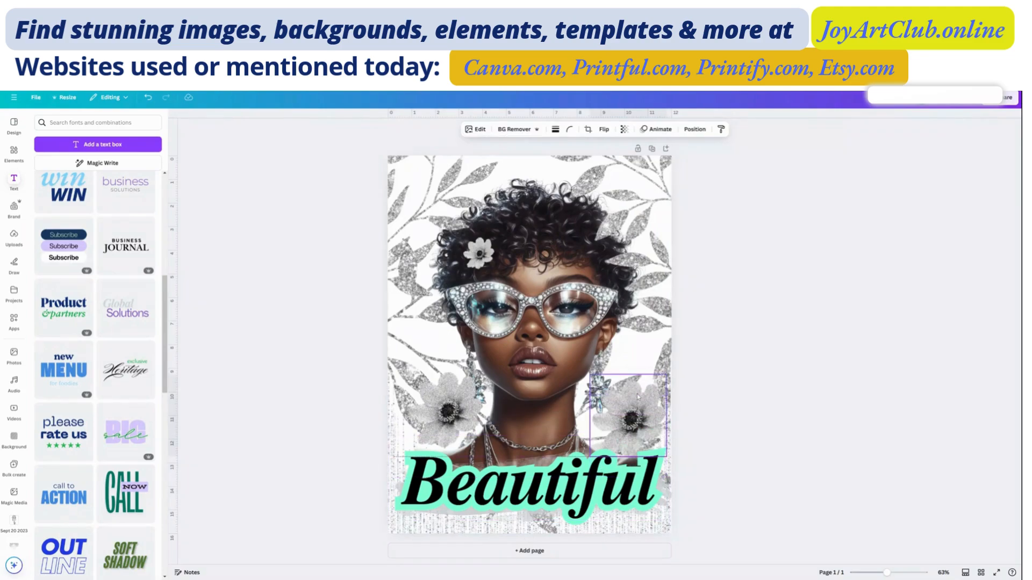
pyautogui.moveTo(637, 397)
pyautogui.mouseDown()
pyautogui.moveTo(623, 271)
pyautogui.moveTo(646, 348)
pyautogui.moveTo(632, 423)
pyautogui.moveTo(616, 407)
pyautogui.moveTo(639, 408)
pyautogui.moveTo(634, 379)
pyautogui.moveTo(636, 400)
pyautogui.mouseUp()
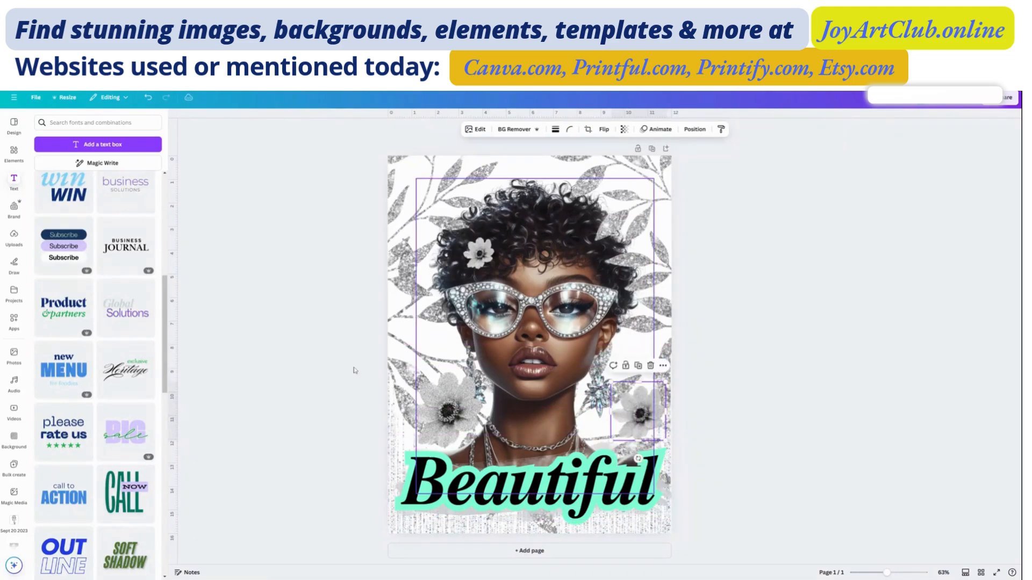
pyautogui.click(444, 409)
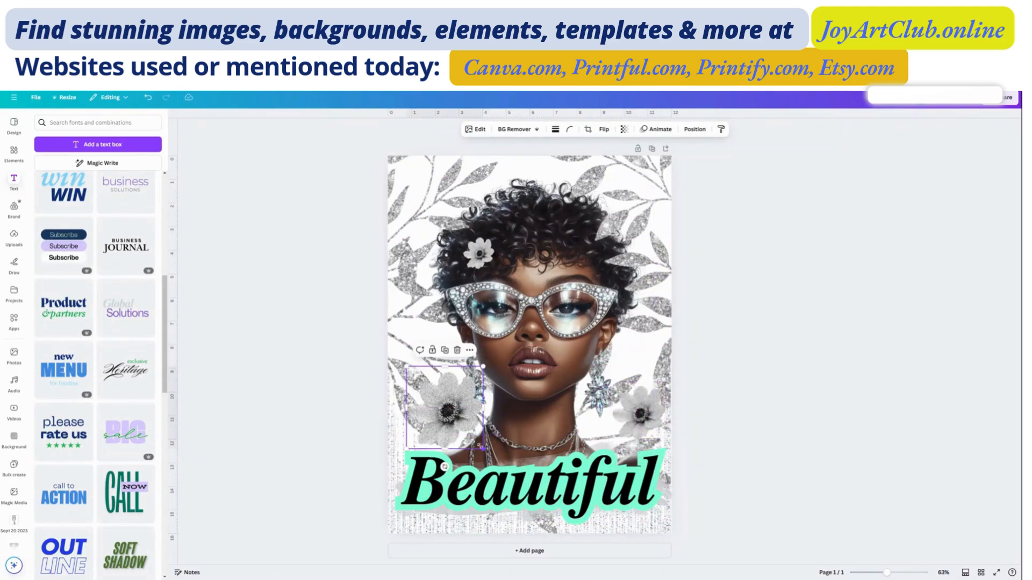
pyautogui.moveTo(481, 447); pyautogui.dragTo(454, 435)
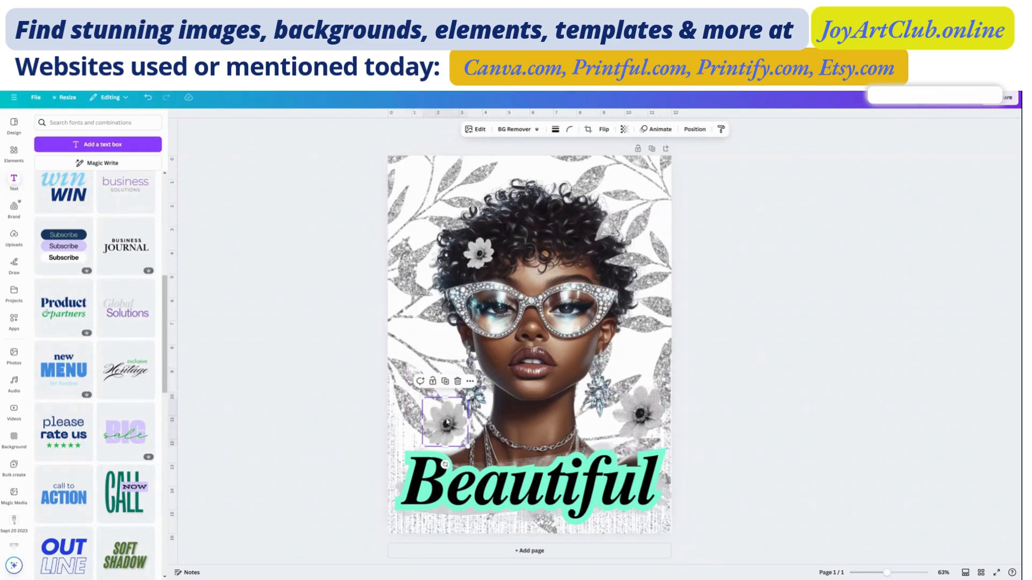
pyautogui.click(302, 345)
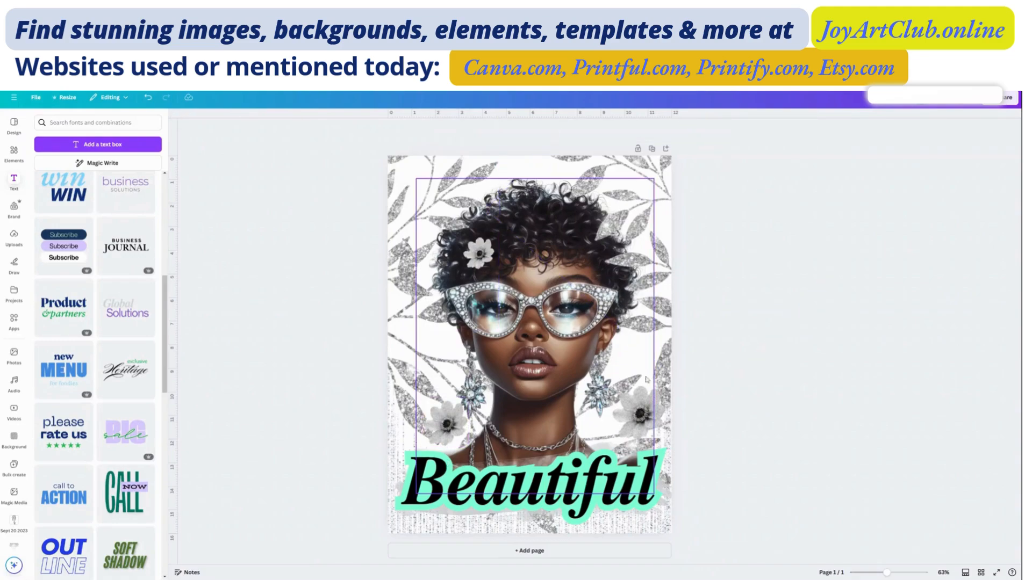
# Step: Place a copy of the lower-right flower in the page's upper-right corner and shrink it
pyautogui.click(647, 416)
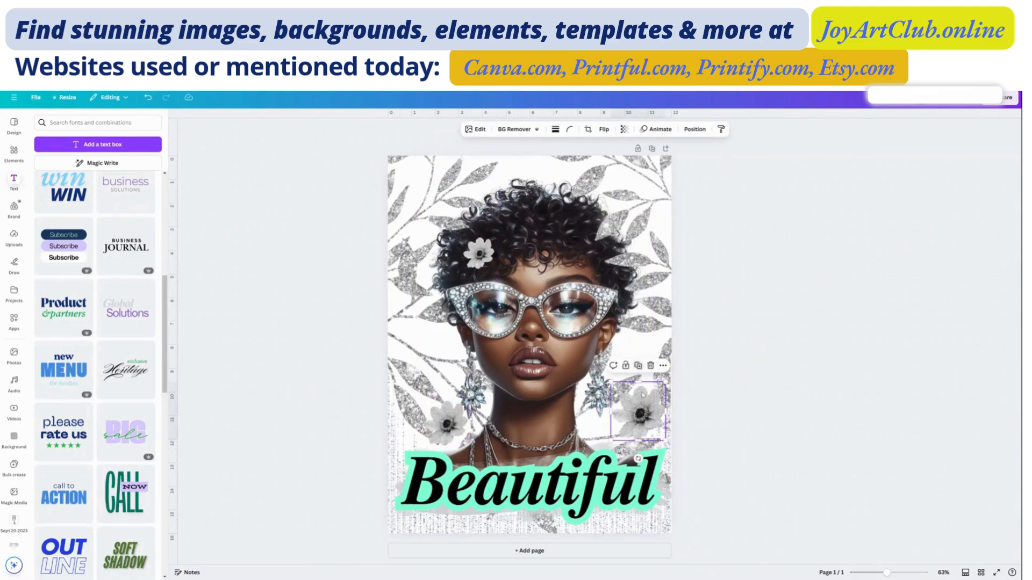
pyautogui.moveTo(644, 415); pyautogui.dragTo(628, 183)
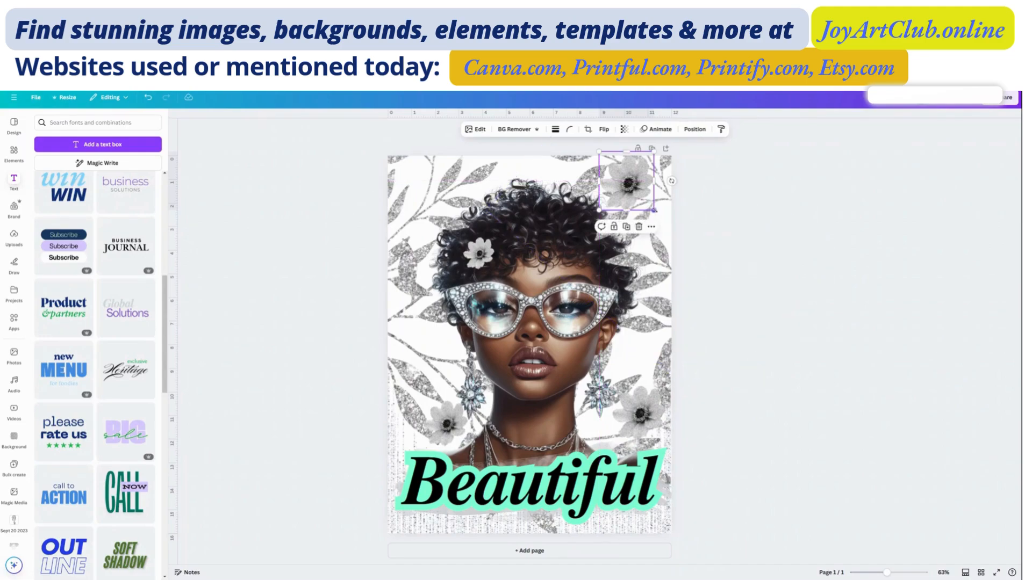
pyautogui.moveTo(653, 209); pyautogui.dragTo(627, 184)
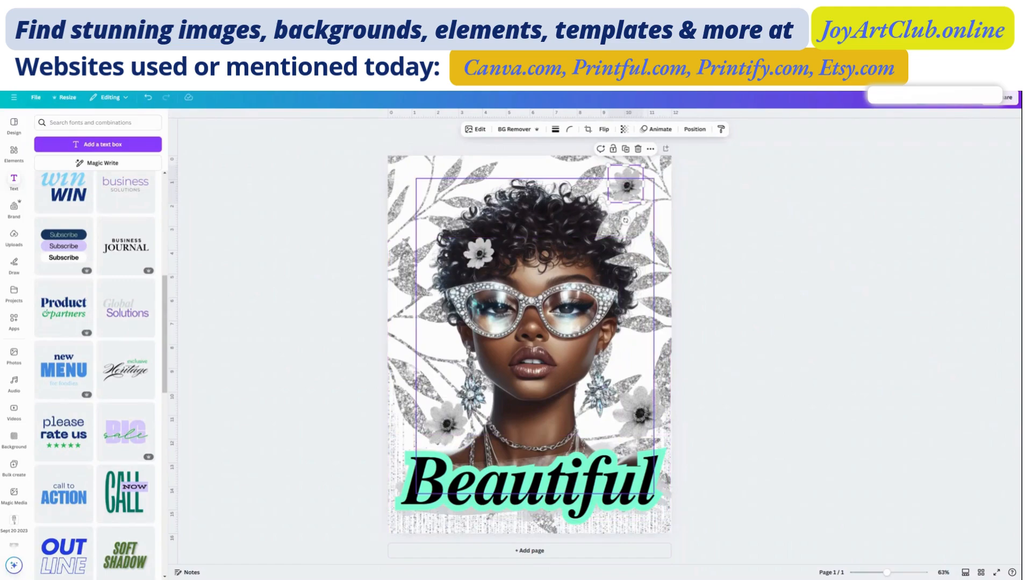
# Step: Duplicate the small upper-right flower and place the copy on the leaves in the page's upper-left area
pyautogui.click(625, 149)
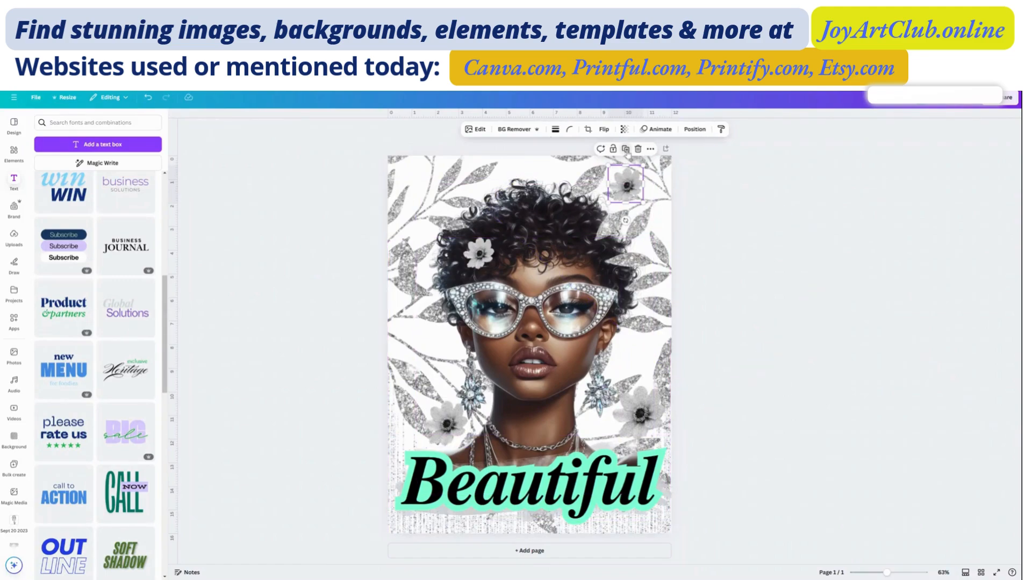
pyautogui.moveTo(627, 185); pyautogui.dragTo(422, 210)
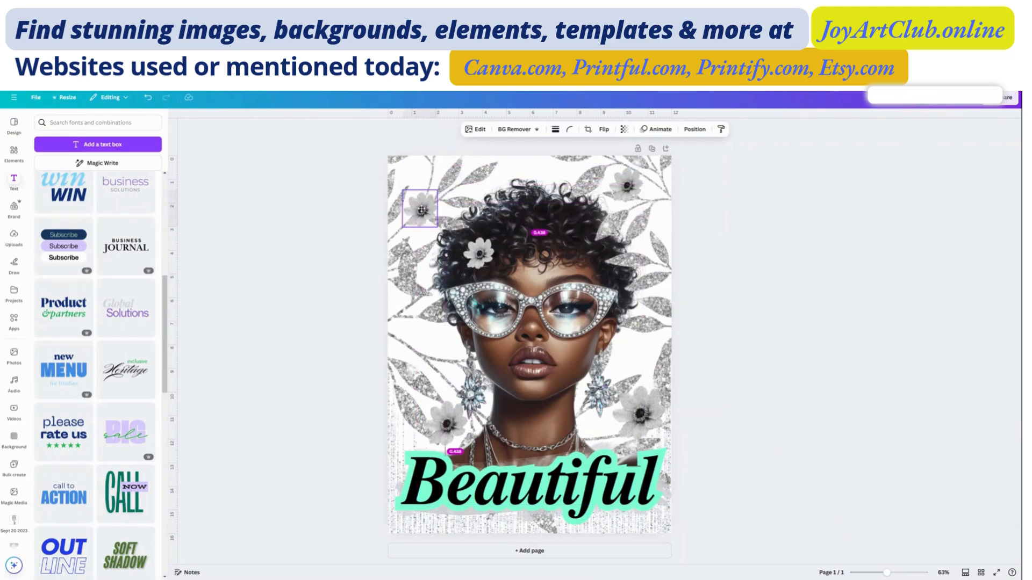
pyautogui.click(421, 210)
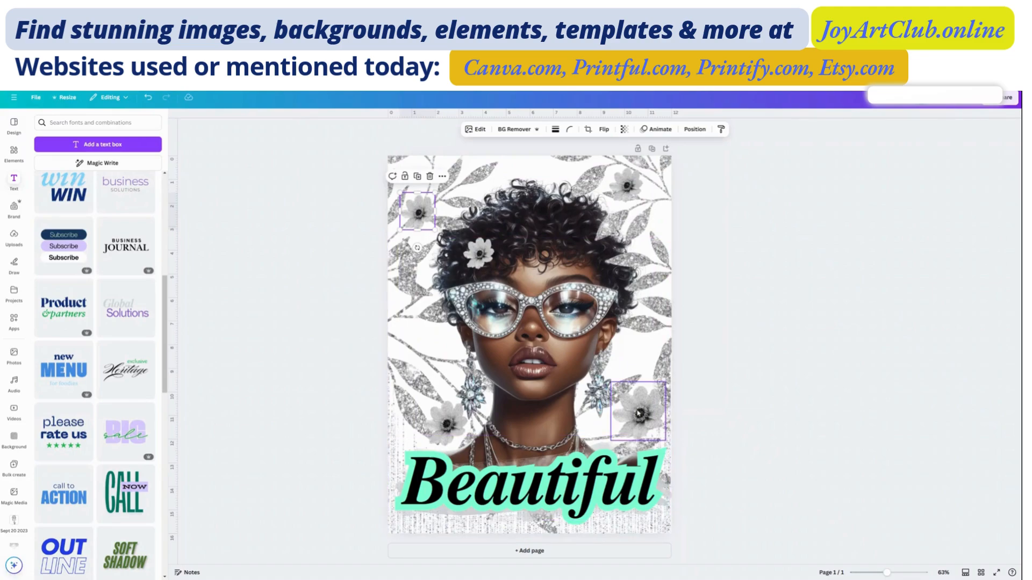
# Step: Shrink the lower-right flower further and shift both lower flowers into balanced positions beside the earrings
pyautogui.moveTo(639, 414)
pyautogui.mouseDown()
pyautogui.moveTo(625, 382)
pyautogui.moveTo(643, 404)
pyautogui.moveTo(630, 416)
pyautogui.mouseUp()
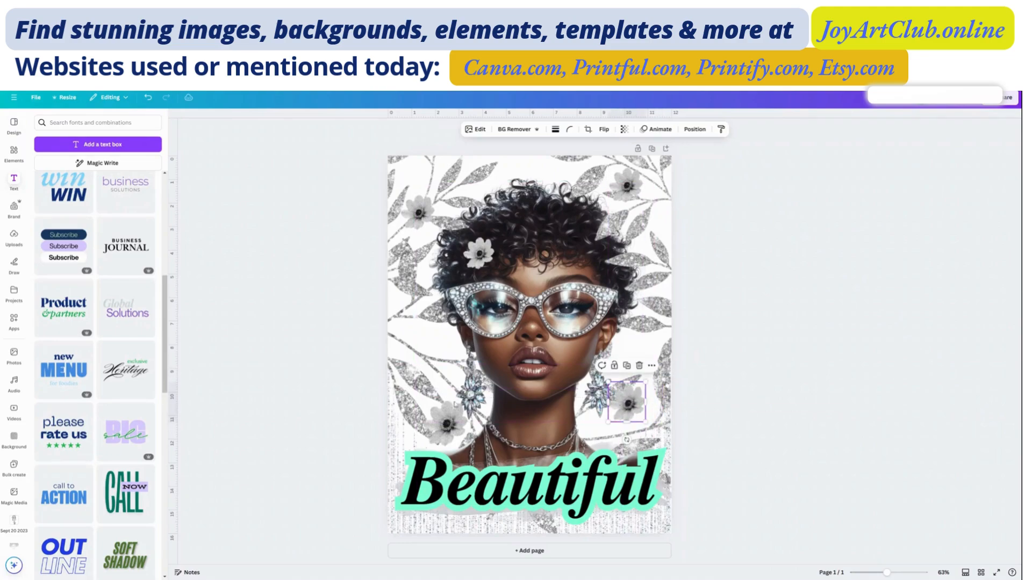
pyautogui.moveTo(443, 429); pyautogui.dragTo(436, 424)
pyautogui.moveTo(618, 416); pyautogui.dragTo(624, 421)
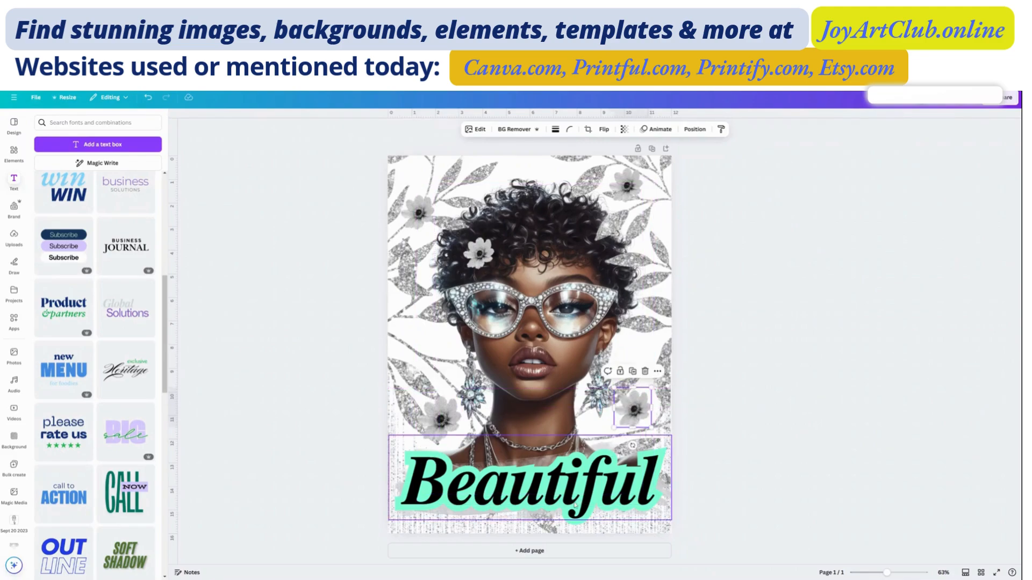
# Step: Reopen the Outline effect on "Beautiful", try a thickness of 45, and set it to 94
pyautogui.click(575, 508)
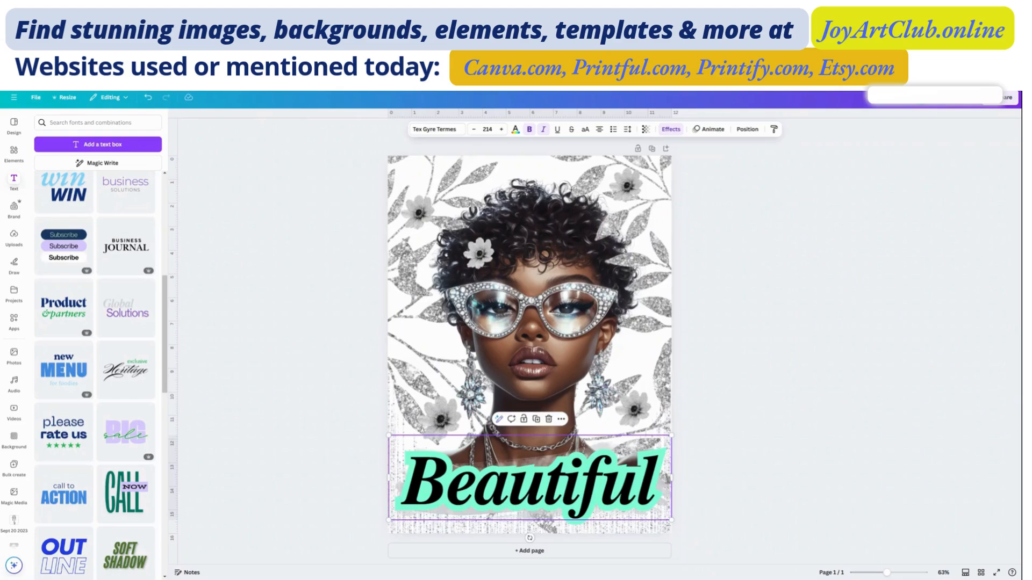
pyautogui.click(671, 129)
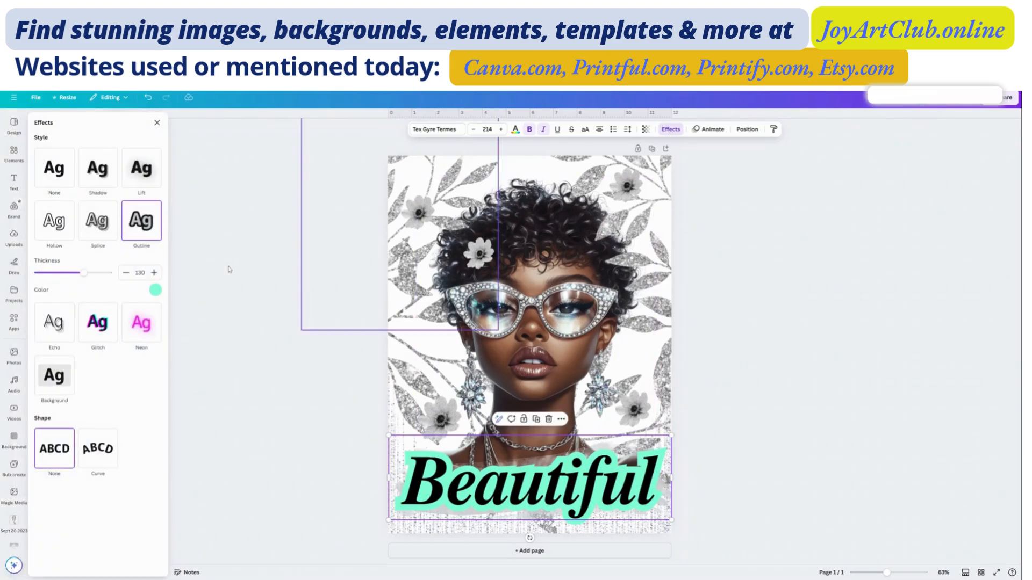
pyautogui.moveTo(83, 272); pyautogui.dragTo(55, 259)
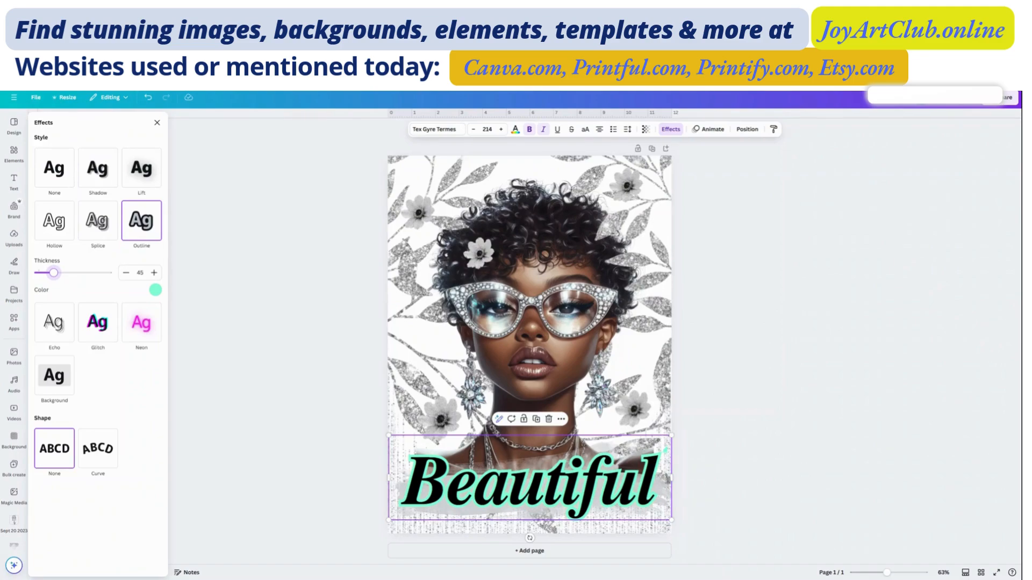
pyautogui.moveTo(54, 259); pyautogui.dragTo(71, 272)
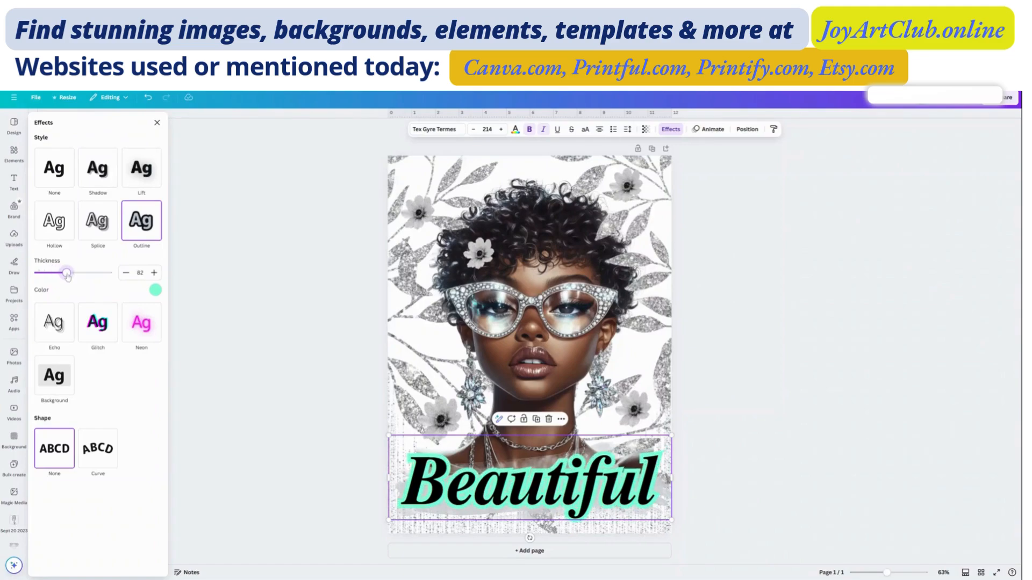
# Step: Try magenta for the "Beautiful" outline, then set it to hot pink from the Pinks Purples colors
pyautogui.click(156, 291)
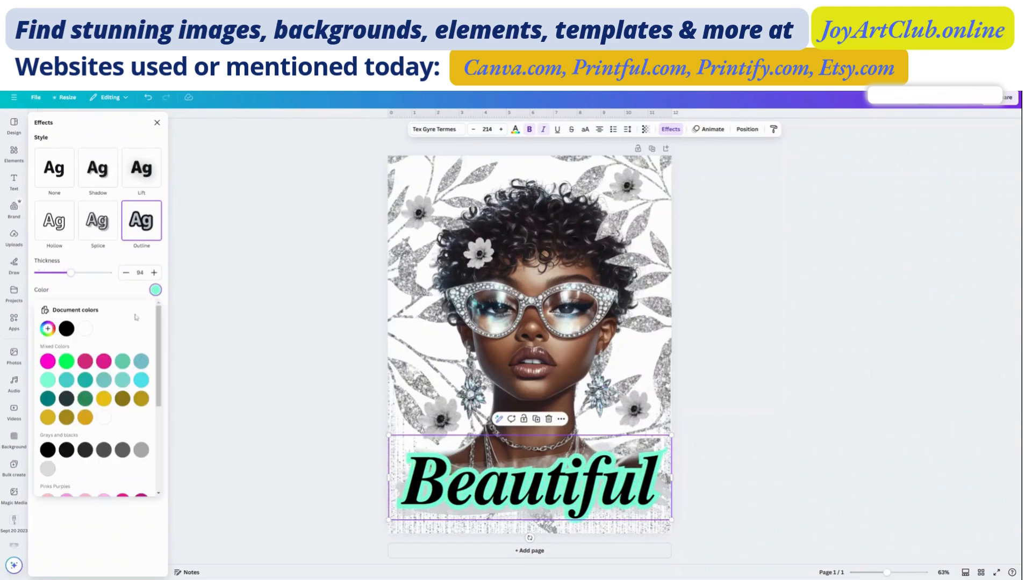
pyautogui.click(48, 363)
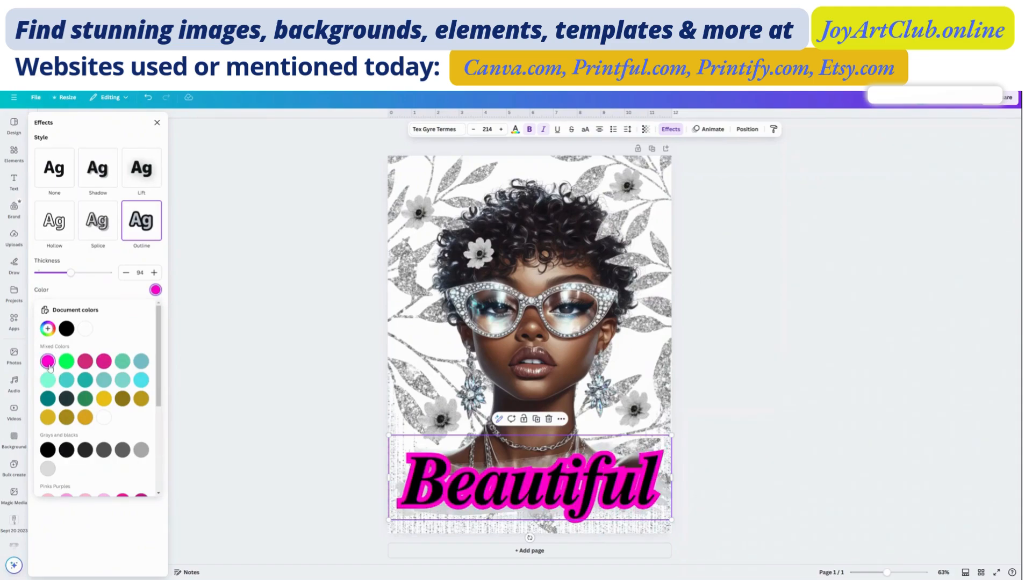
pyautogui.scroll(-2, 95, 369)
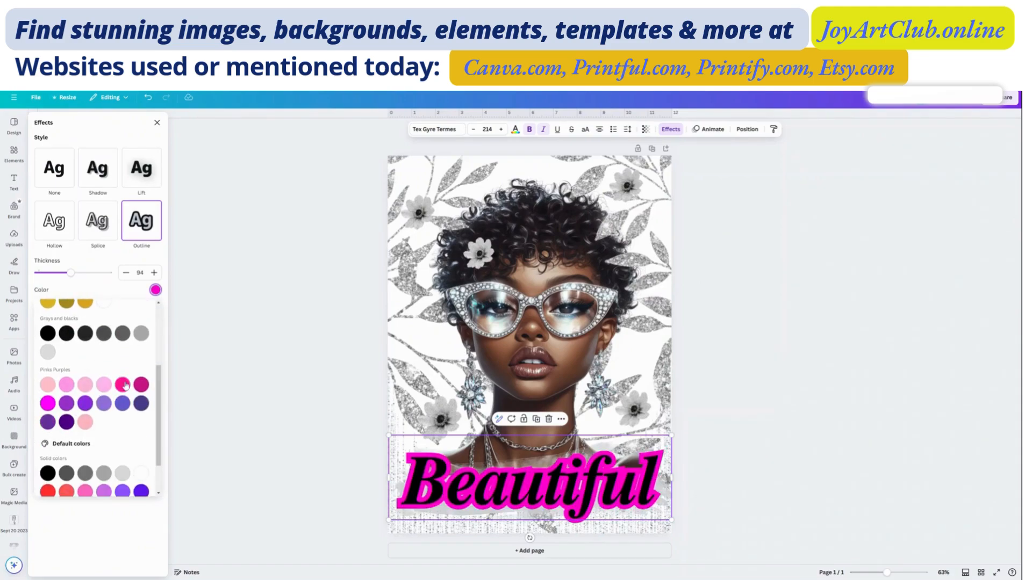
pyautogui.click(123, 385)
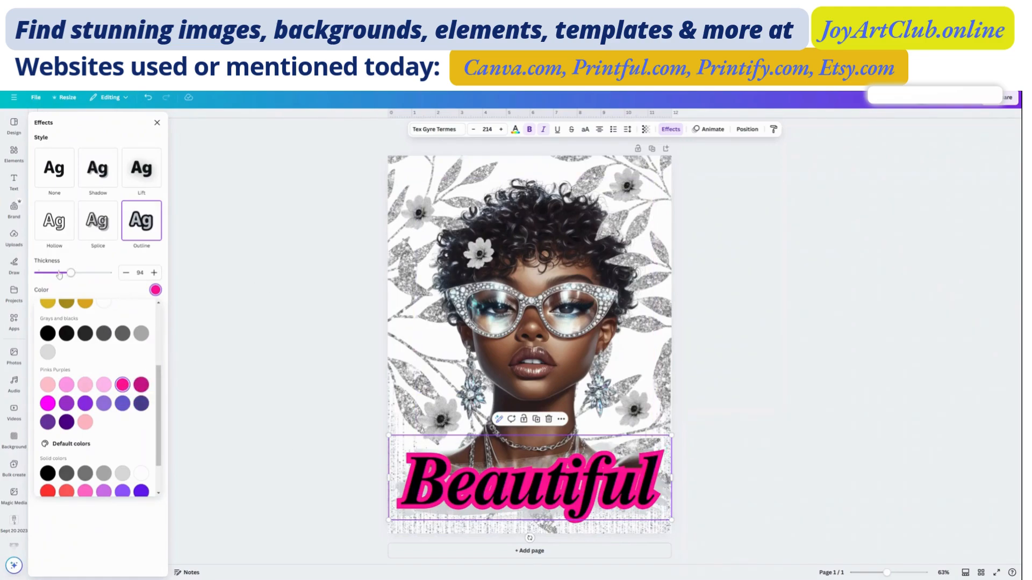
# Step: Reduce the outline thickness of the "Beautiful" text to 60
pyautogui.moveTo(70, 273); pyautogui.dragTo(60, 276)
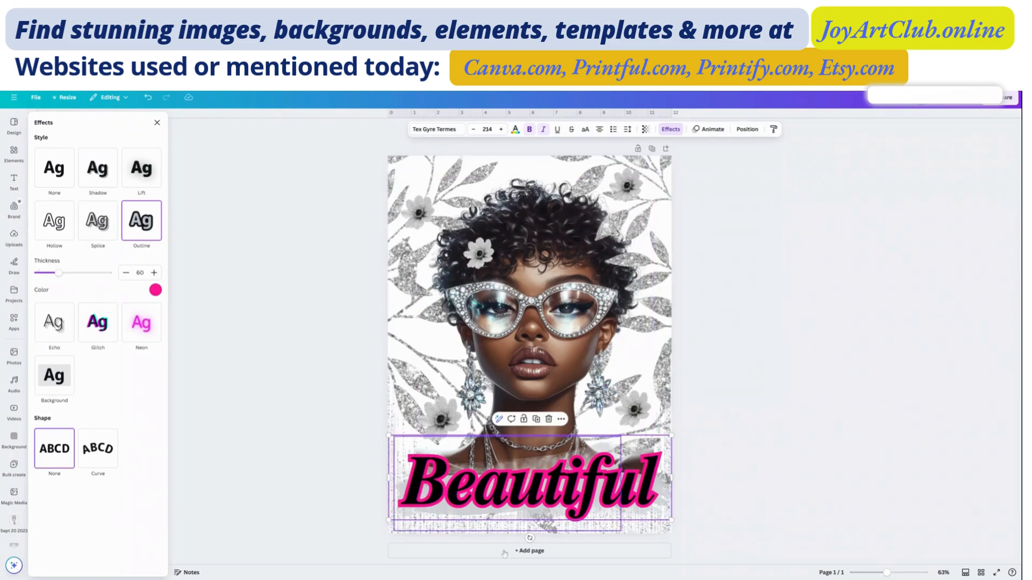
# Step: Add a second page and place the curly-haired portrait with silver glasses from the AI People Pack 3- Joy Art Club folder on it
pyautogui.click(529, 551)
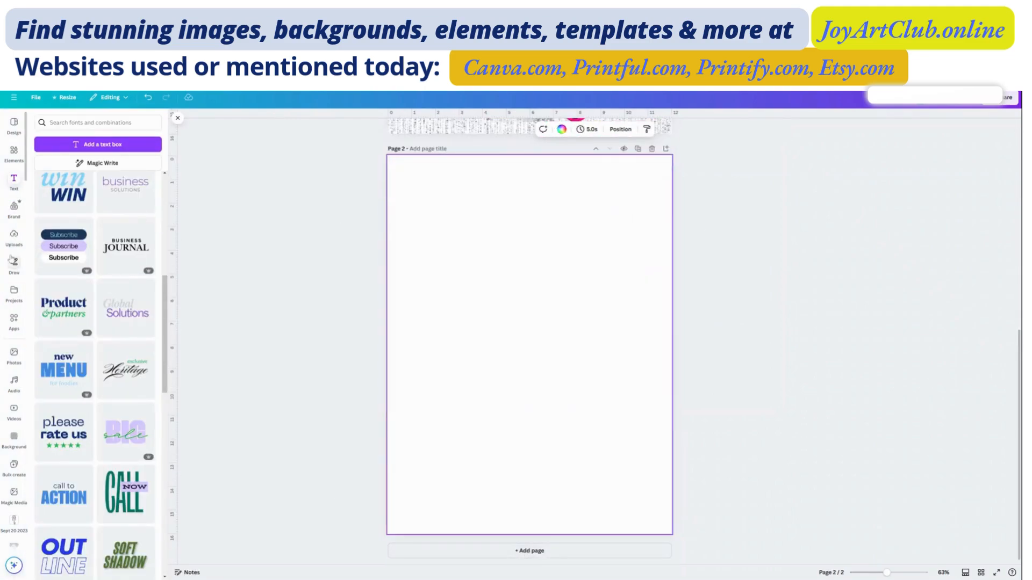
pyautogui.click(15, 238)
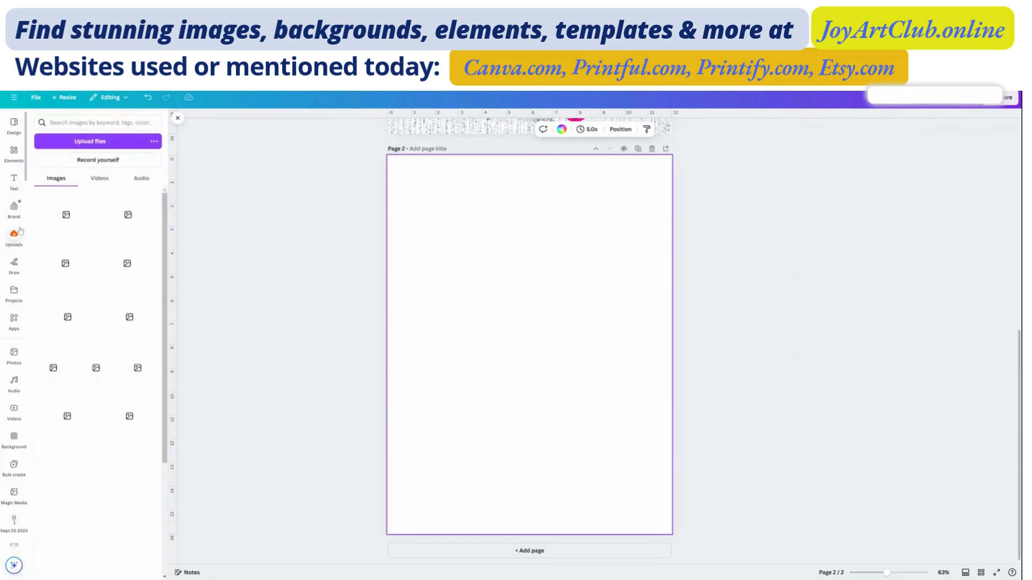
pyautogui.click(8, 294)
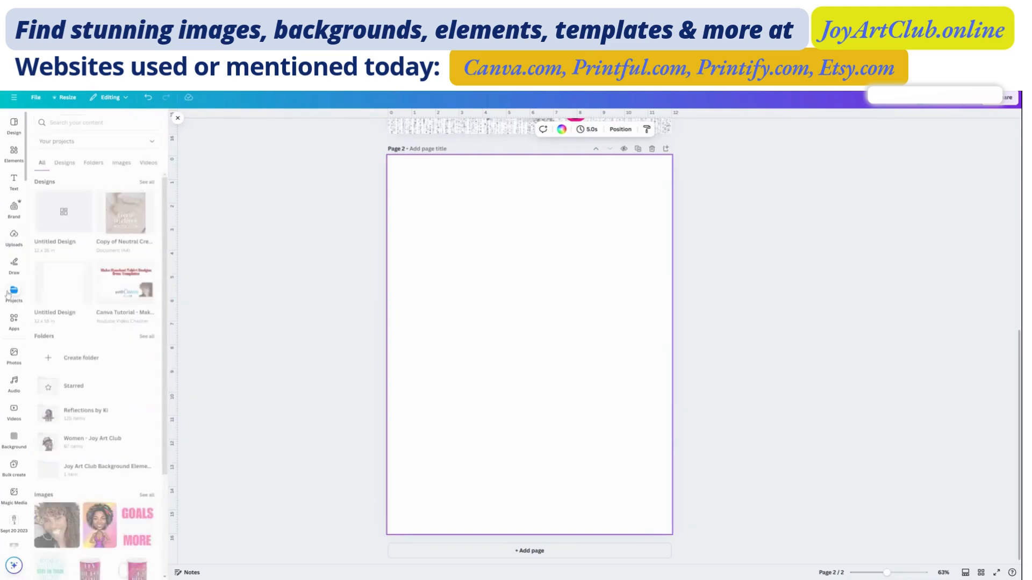
pyautogui.click(93, 167)
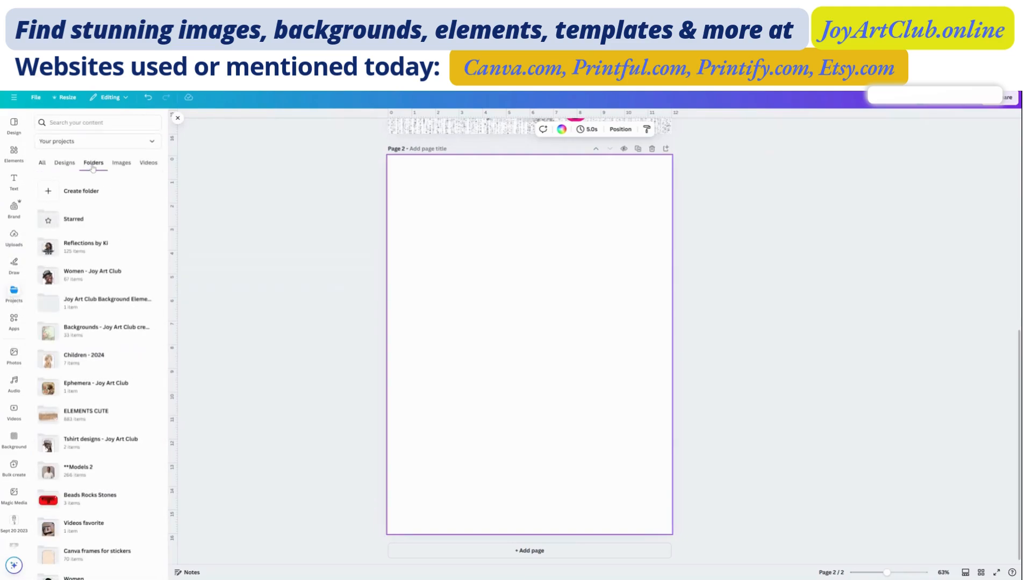
pyautogui.click(82, 280)
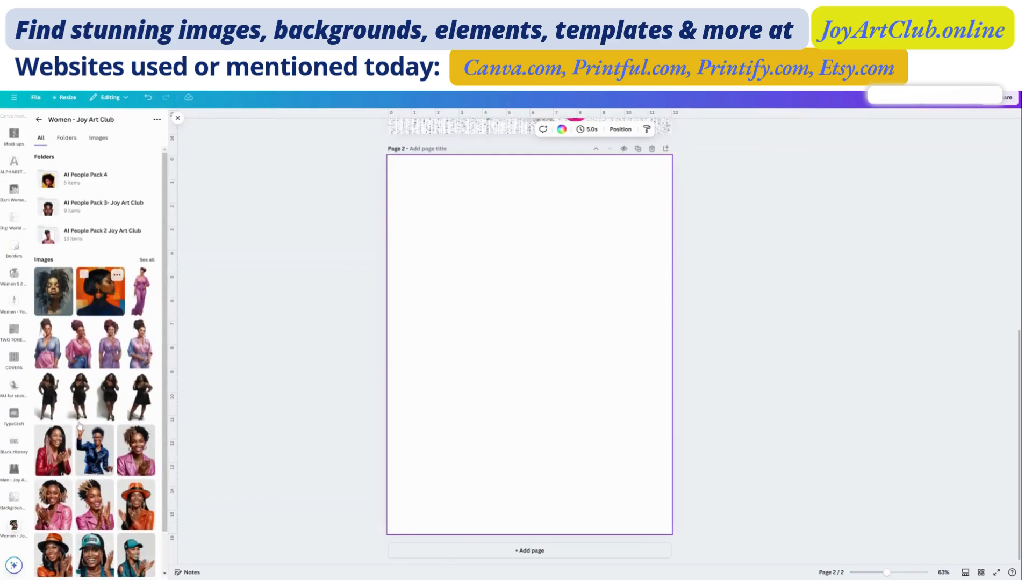
pyautogui.scroll(-1, 90, 402)
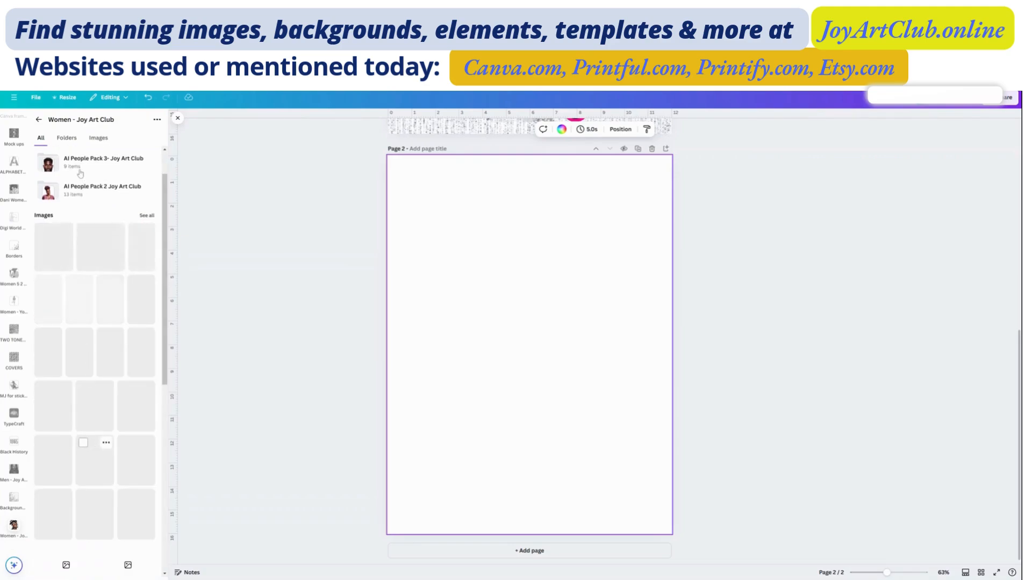
pyautogui.scroll(1, 92, 225)
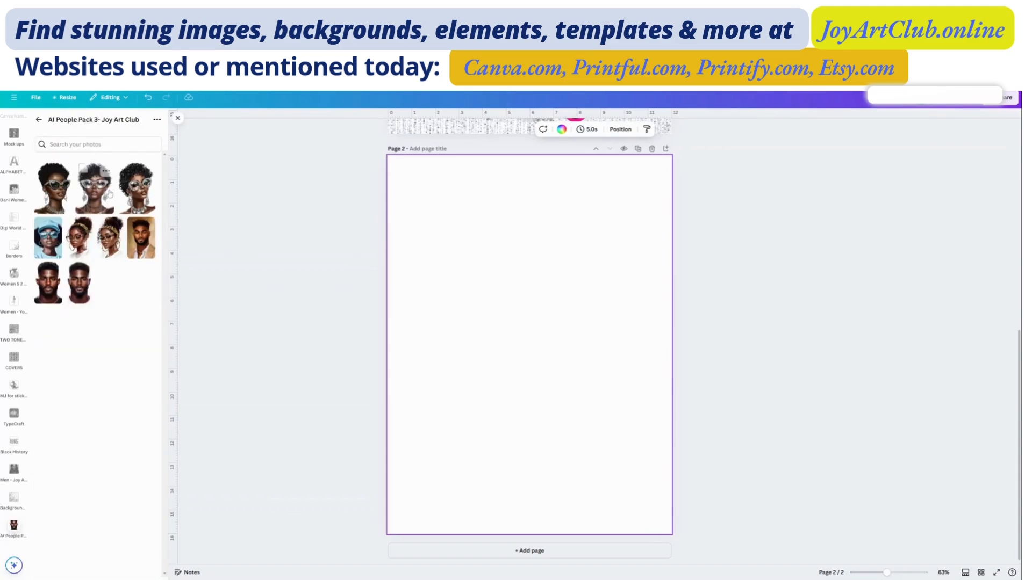
pyautogui.click(109, 193)
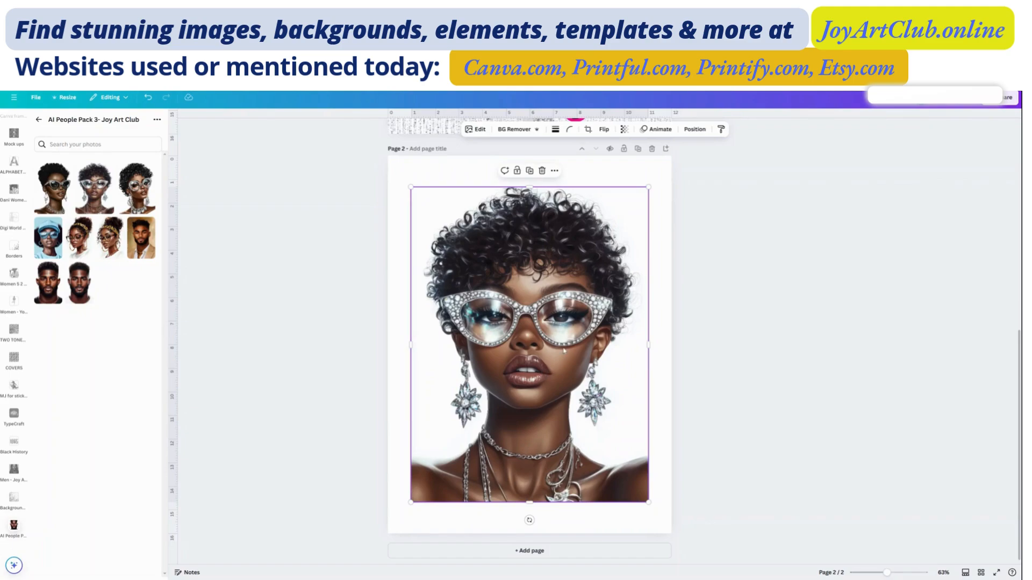
# Step: Try a Drop shadow with a blur amount of 0 on the cut-out portrait on page 1
pyautogui.scroll(5, 835, 391)
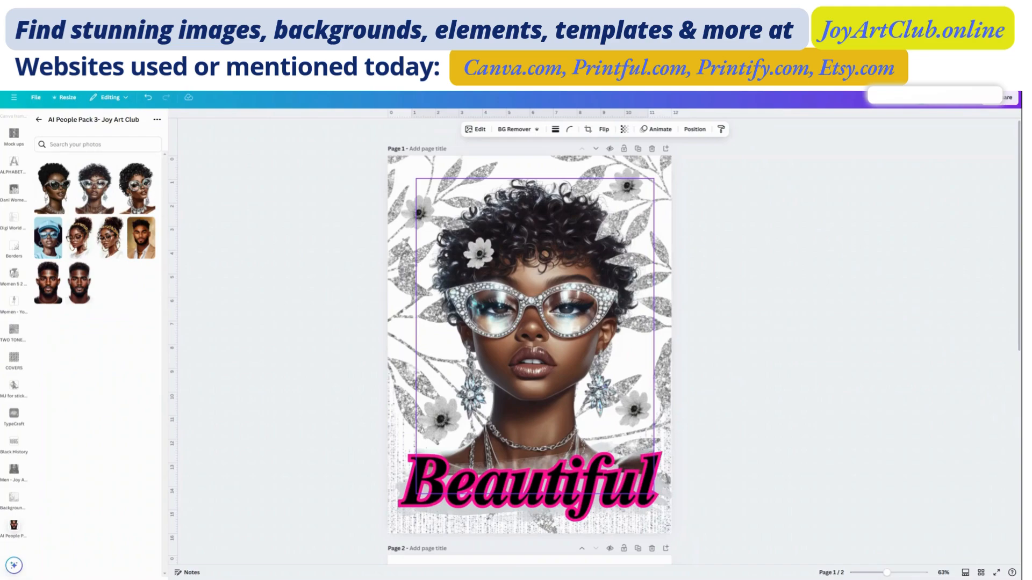
pyautogui.click(546, 320)
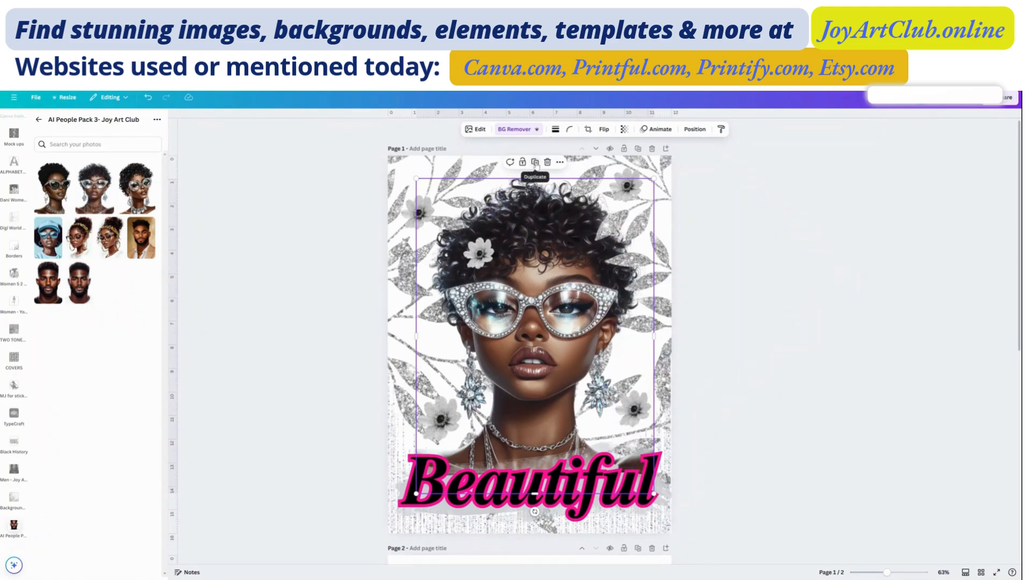
pyautogui.click(479, 129)
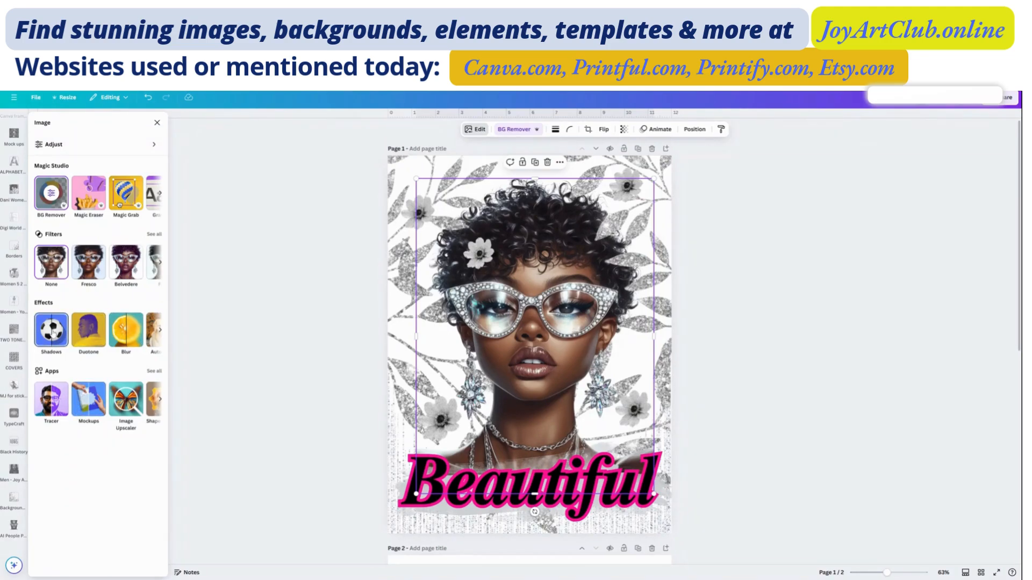
pyautogui.click(51, 330)
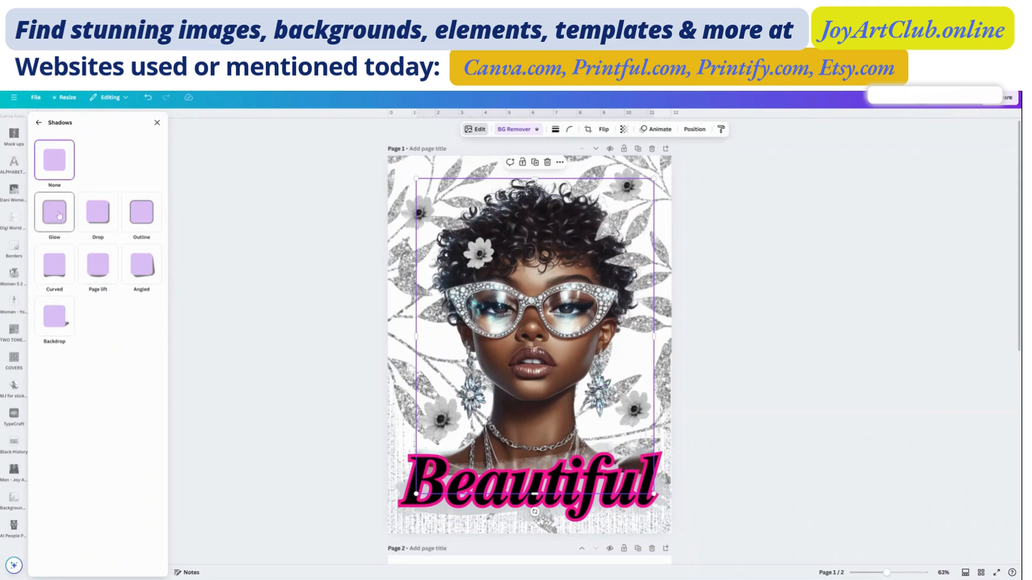
pyautogui.click(101, 218)
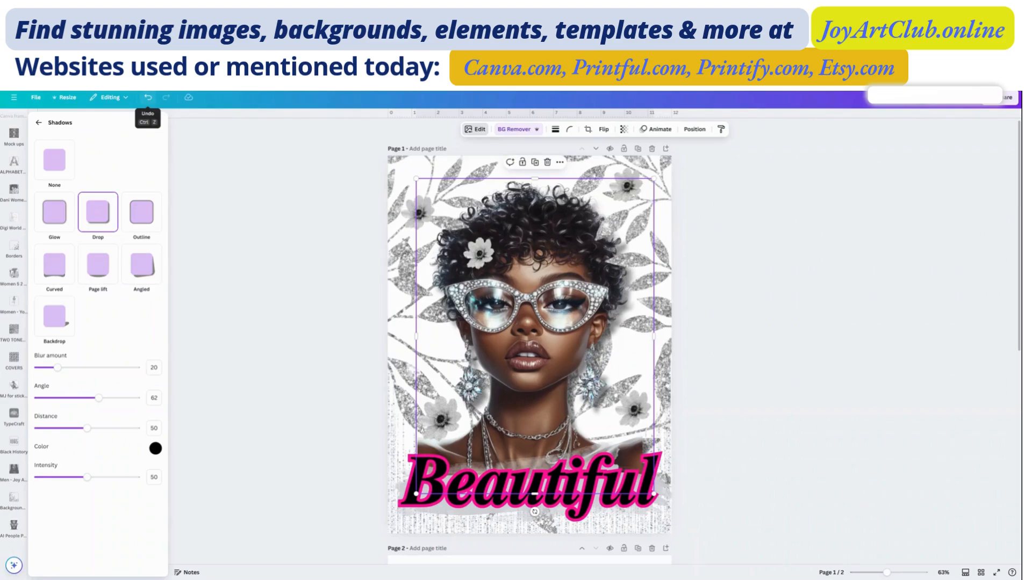
pyautogui.click(148, 98)
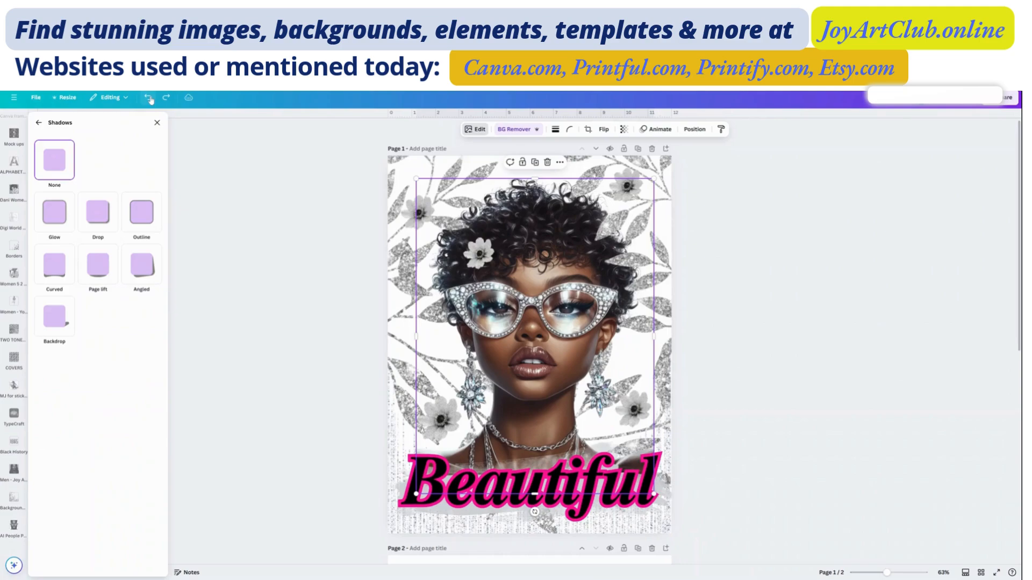
pyautogui.click(166, 98)
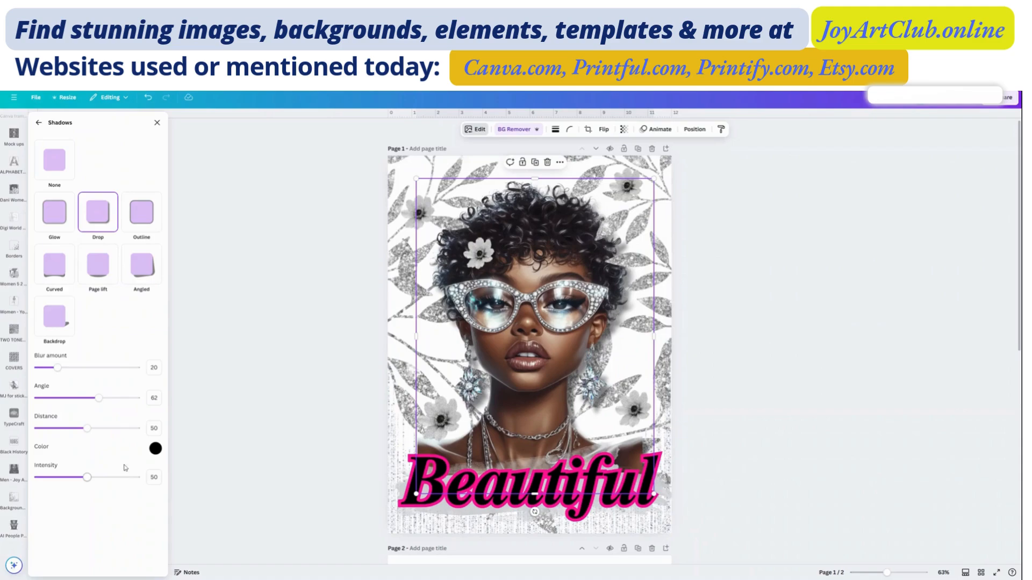
pyautogui.moveTo(58, 368); pyautogui.dragTo(22, 367)
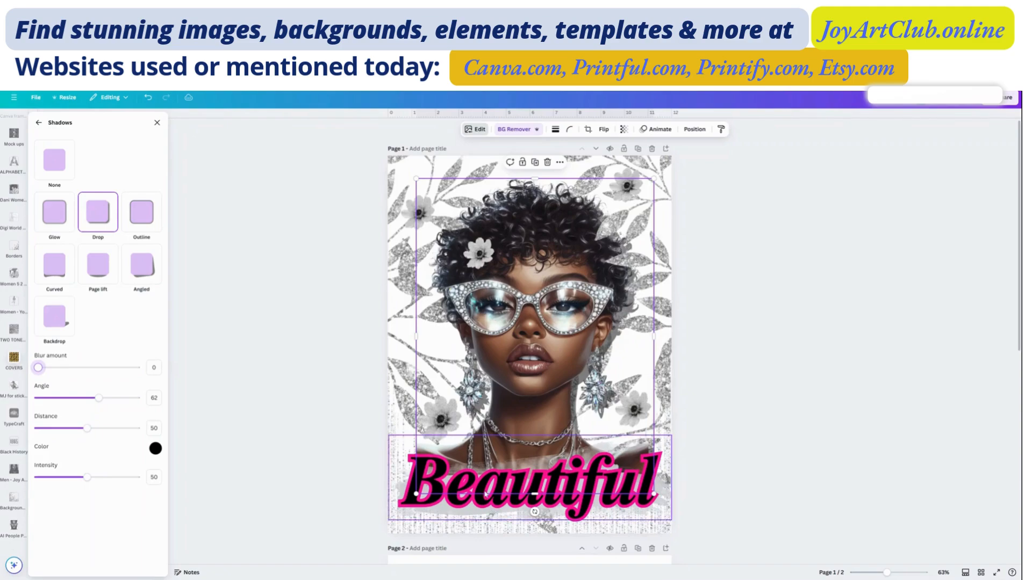
# Step: Undo the accidental shift of the "Beautiful" text and the portrait's Drop shadow changes
pyautogui.moveTo(488, 508); pyautogui.dragTo(522, 511)
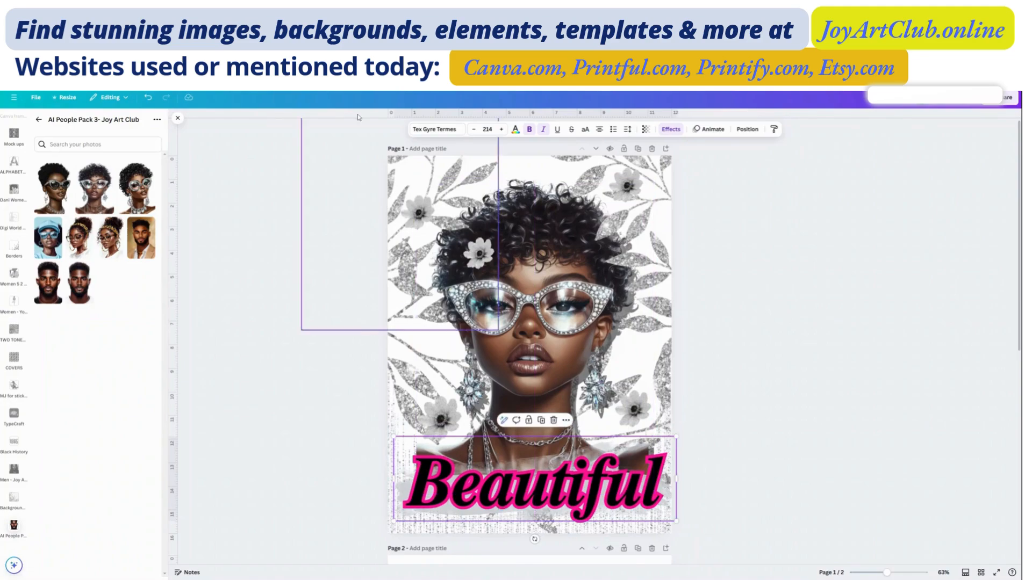
pyautogui.click(149, 98)
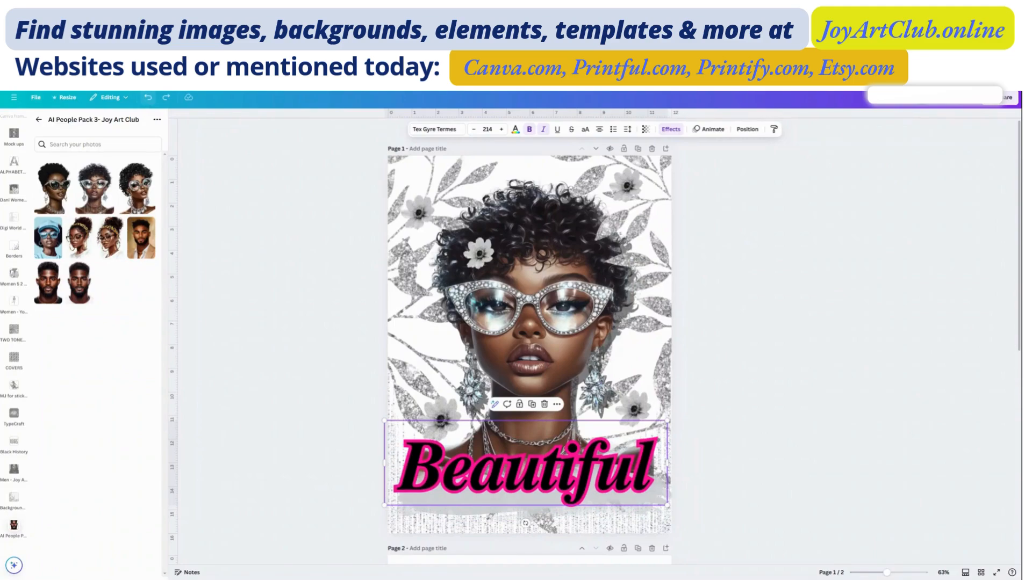
pyautogui.click(148, 97)
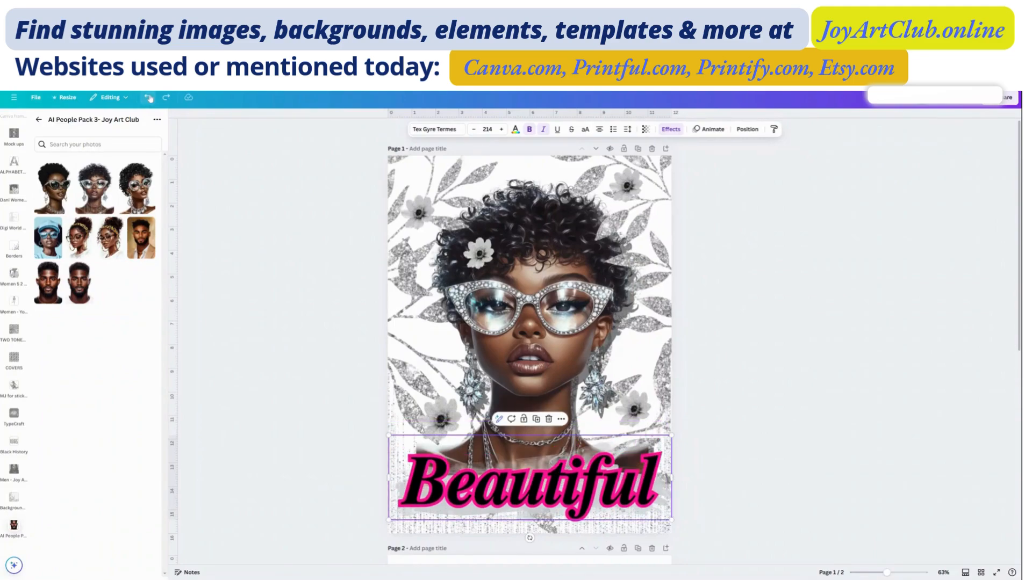
pyautogui.click(149, 98)
pyautogui.click(148, 98)
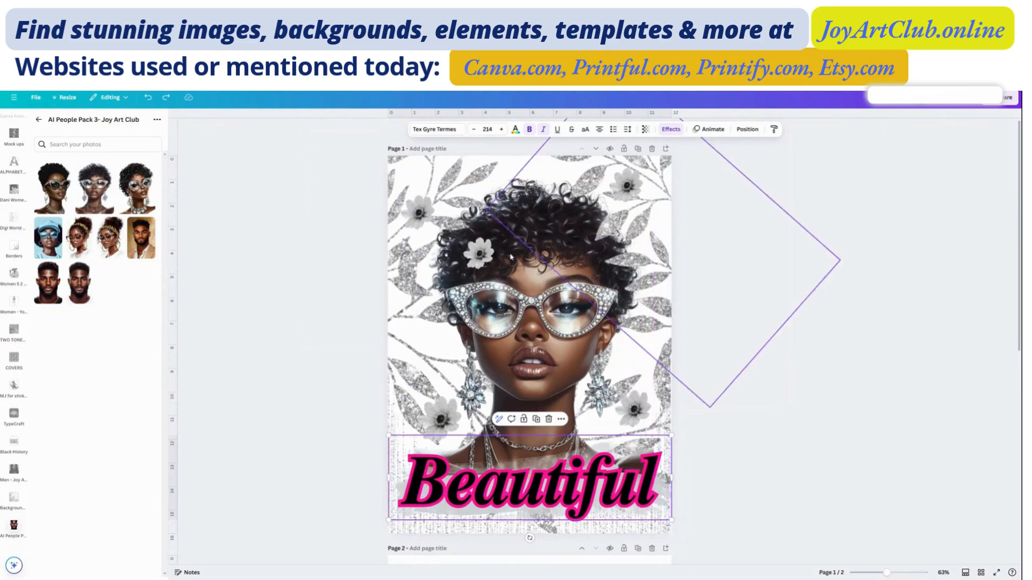
# Step: Duplicate the cut-out portrait on page 1 and align the copy horizontally over the original
pyautogui.click(527, 307)
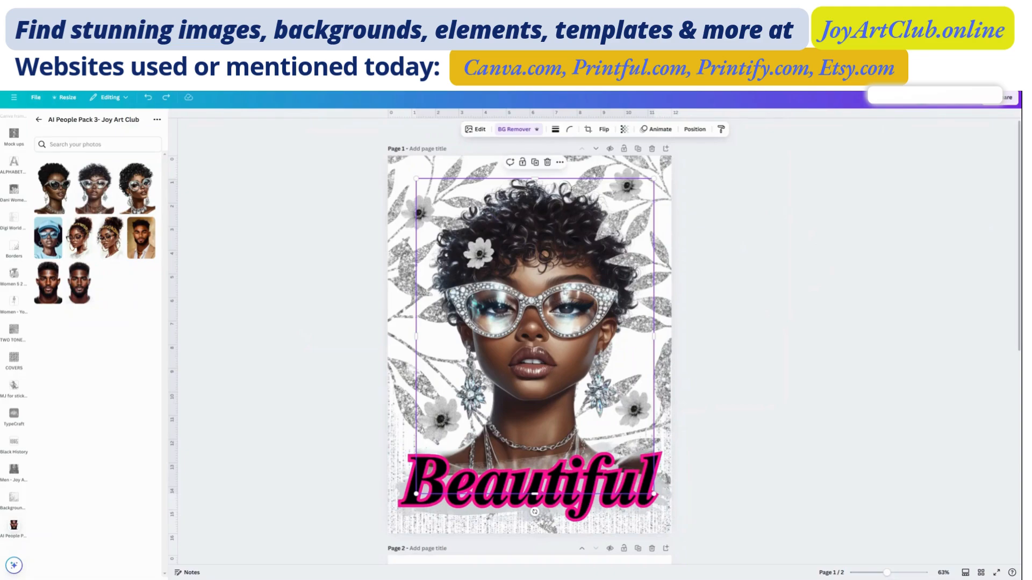
pyautogui.click(535, 162)
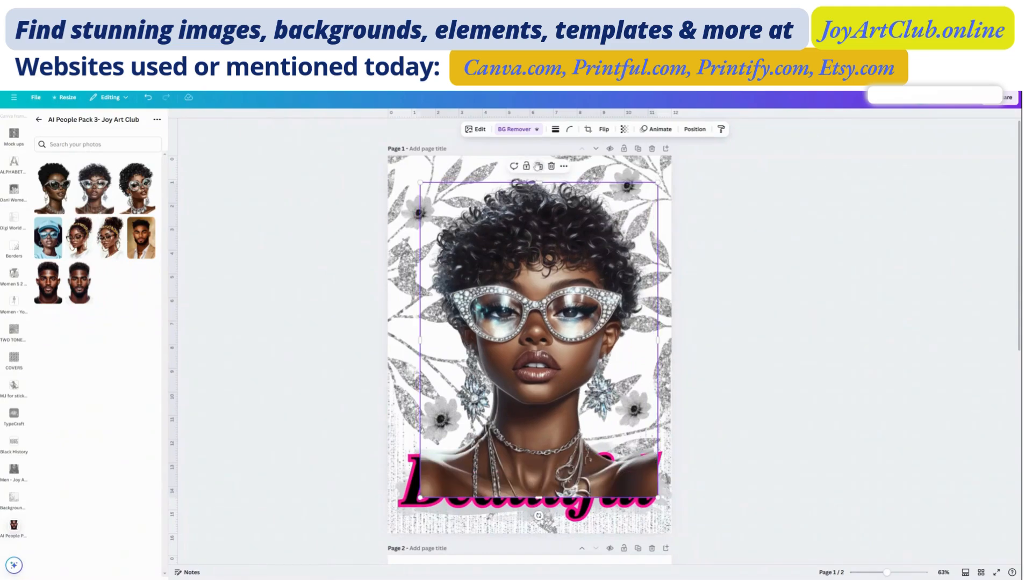
pyautogui.moveTo(568, 281); pyautogui.dragTo(564, 282)
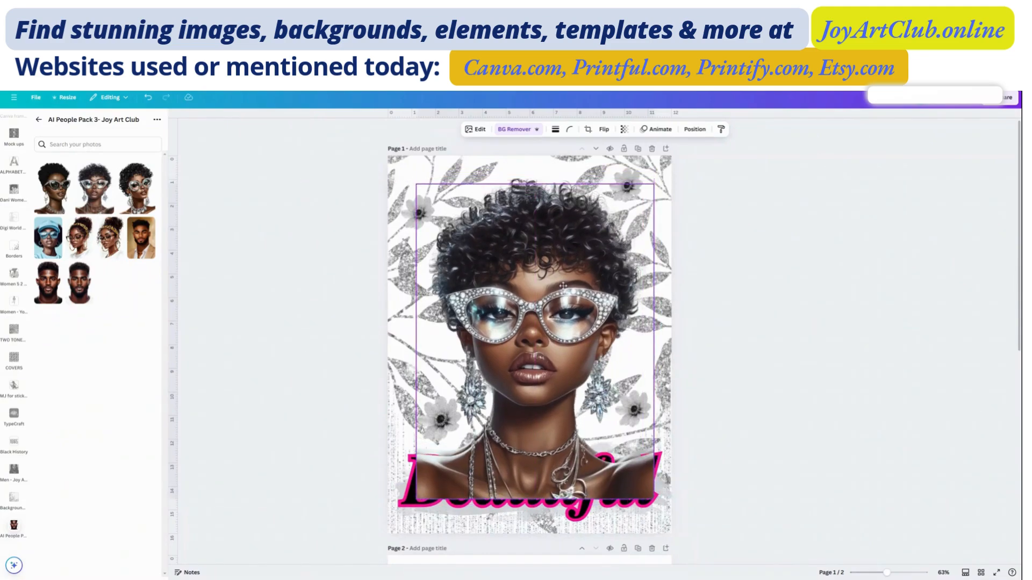
# Step: Darken the duplicated portrait with brightness -100, contrast 100, highlights -100 and shadows -100
pyautogui.click(480, 130)
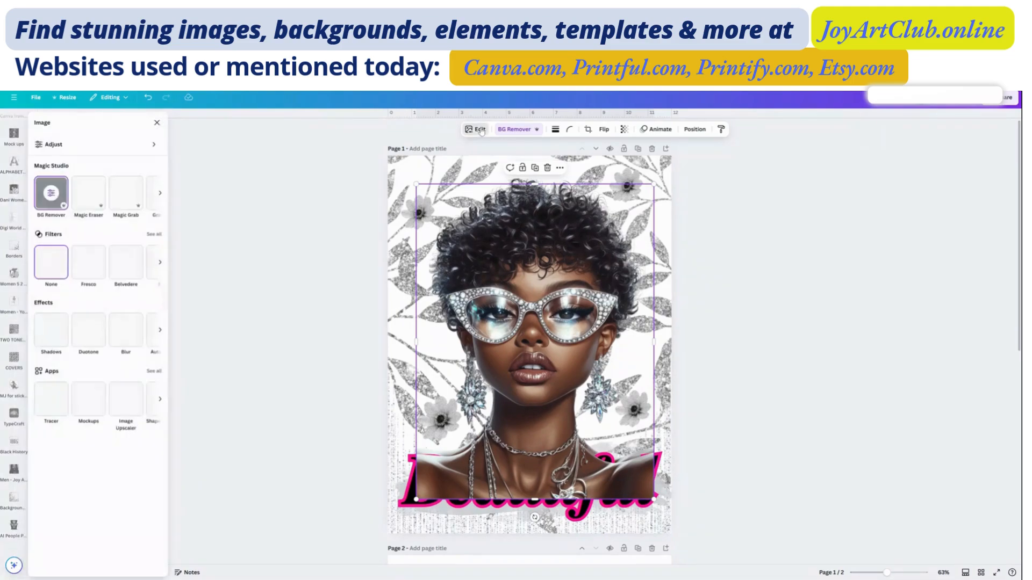
pyautogui.click(51, 146)
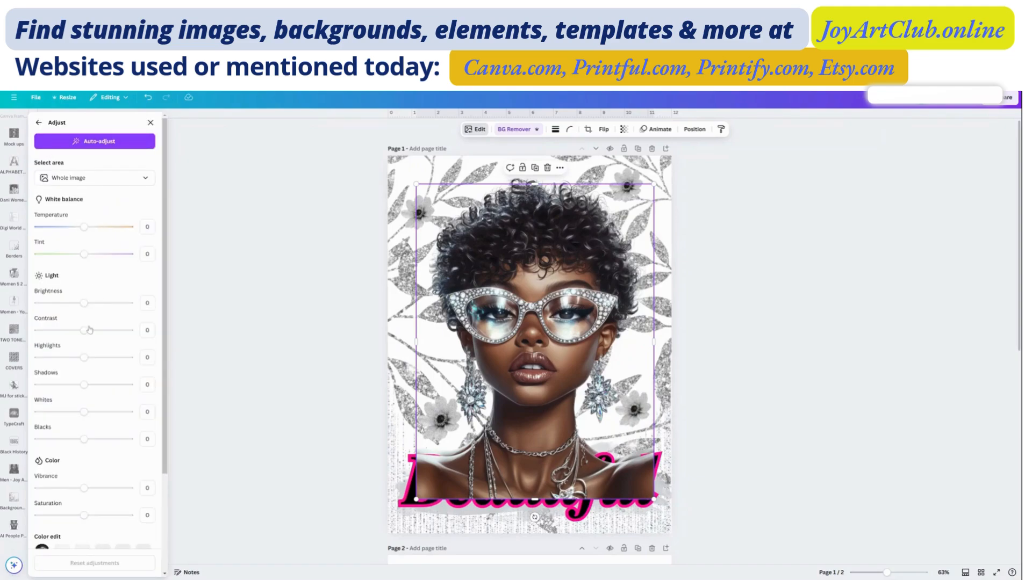
pyautogui.moveTo(84, 303); pyautogui.dragTo(38, 303)
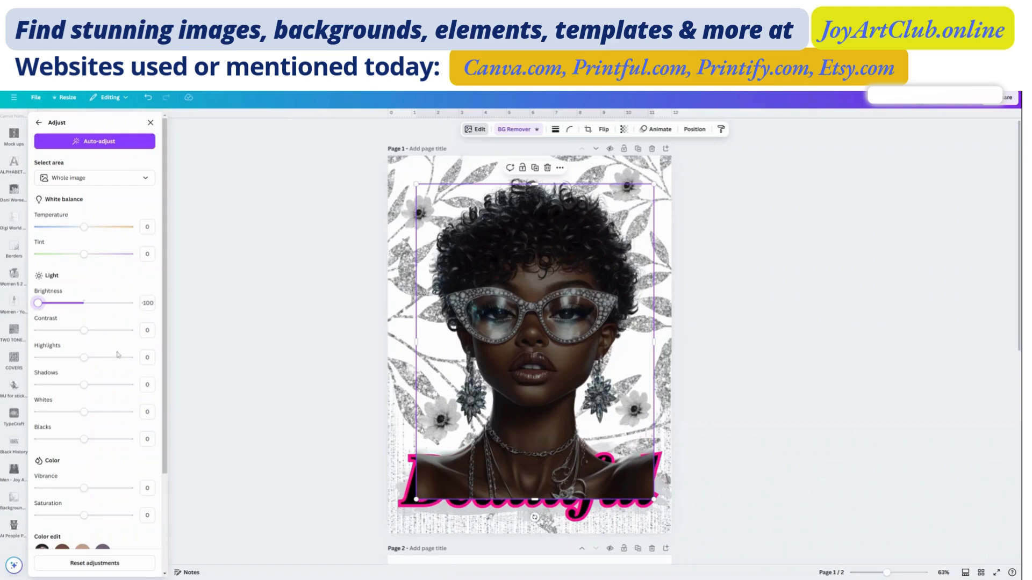
pyautogui.moveTo(84, 330); pyautogui.dragTo(130, 330)
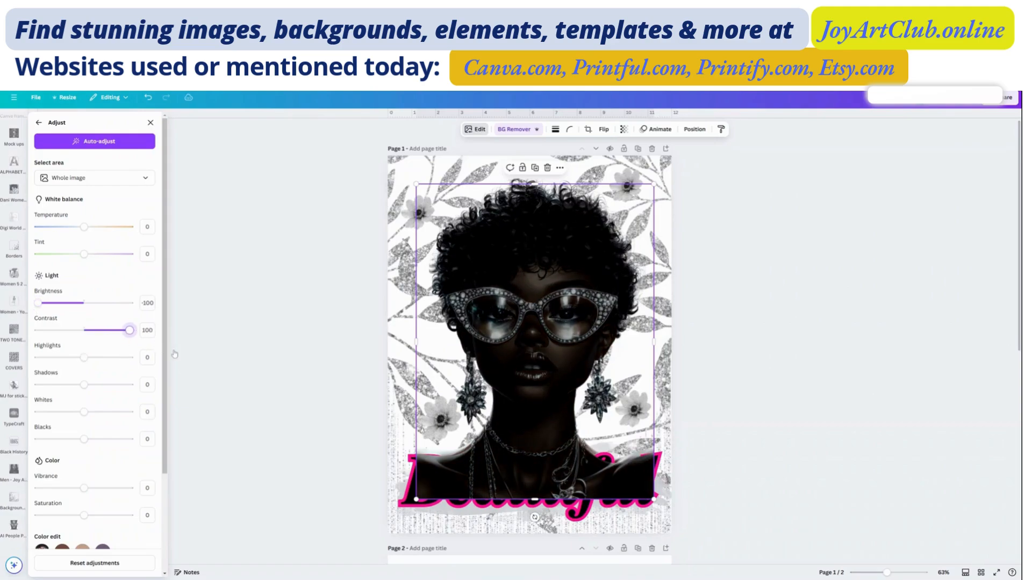
pyautogui.moveTo(84, 357); pyautogui.dragTo(38, 357)
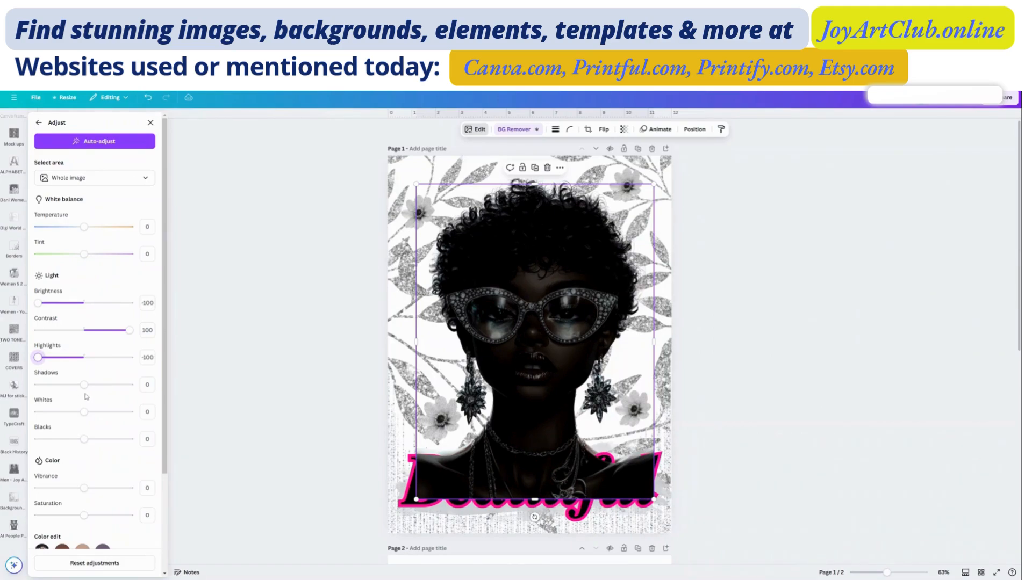
pyautogui.moveTo(84, 385); pyautogui.dragTo(3, 372)
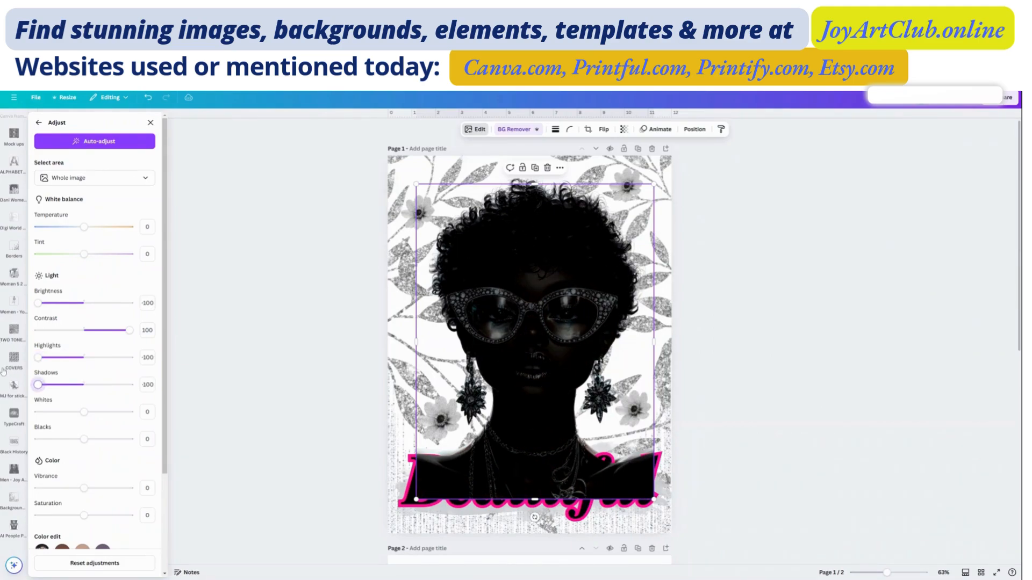
# Step: Move the darkened copy directly beneath the original portrait in the layer order
pyautogui.click(696, 130)
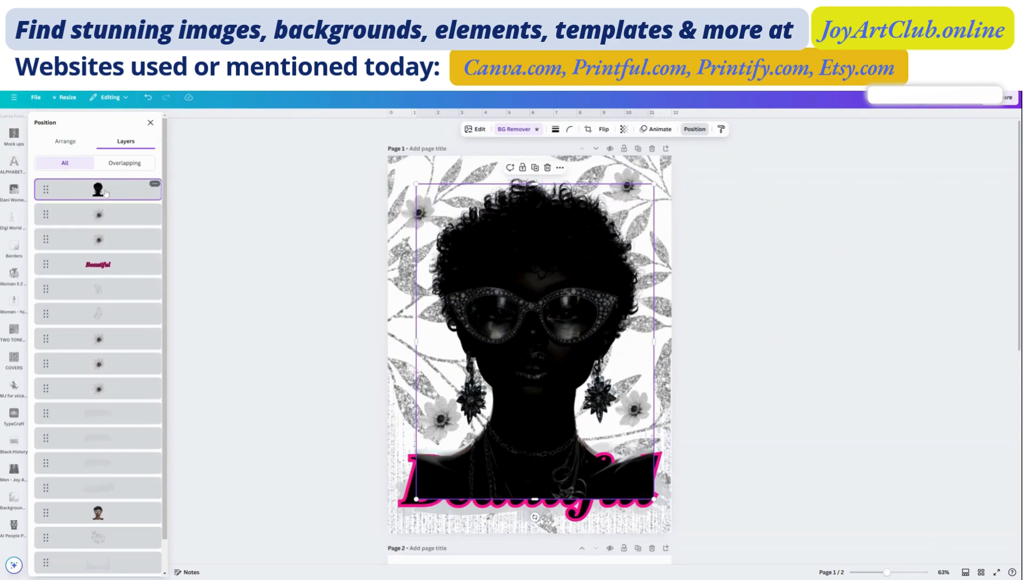
pyautogui.moveTo(106, 193); pyautogui.dragTo(102, 500)
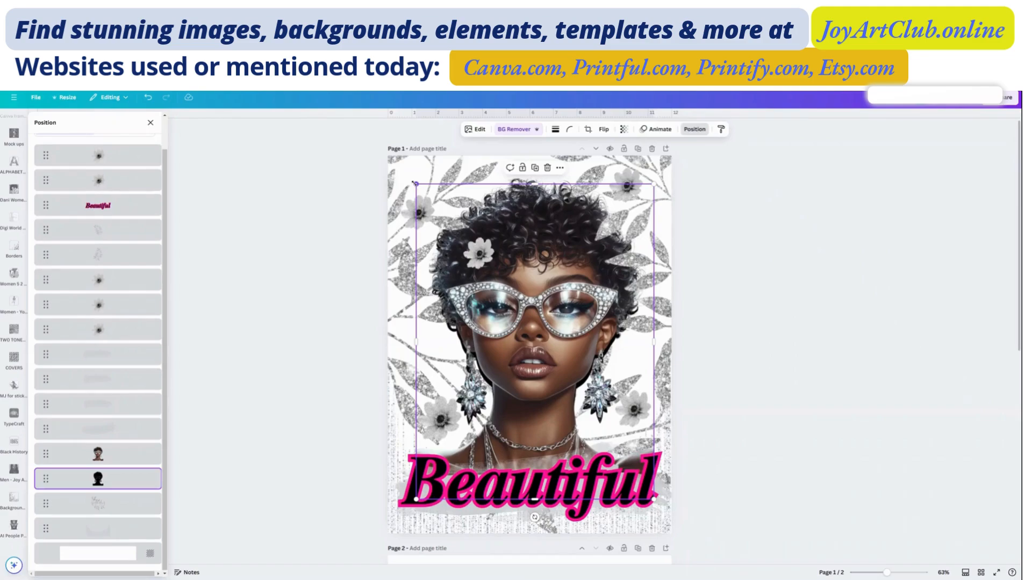
# Step: Enlarge the black silhouette up and to the left behind the portrait, and crop its left side to a width of about 10
pyautogui.moveTo(415, 183); pyautogui.dragTo(392, 178)
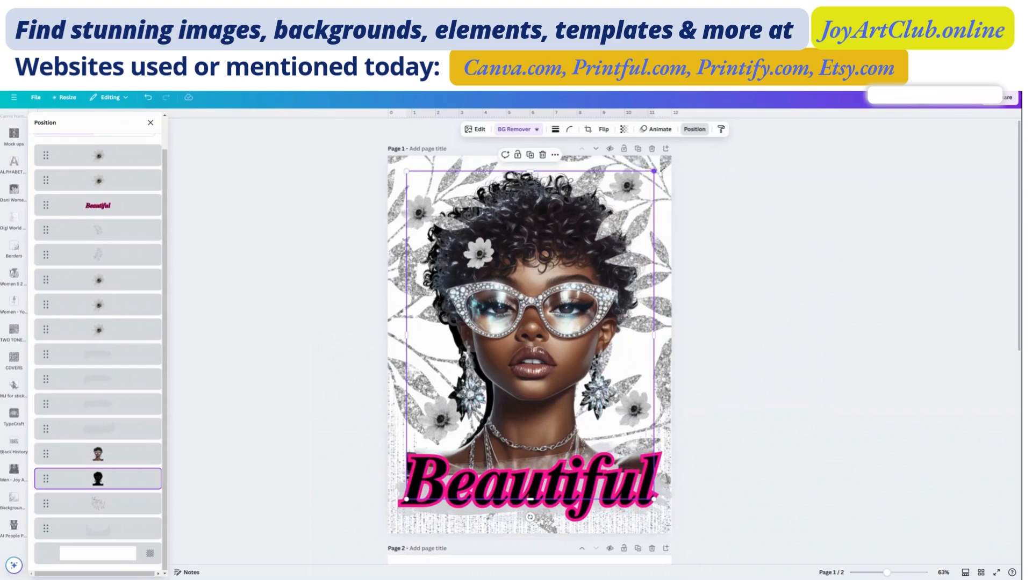
pyautogui.moveTo(654, 171)
pyautogui.mouseDown()
pyautogui.moveTo(663, 158)
pyautogui.moveTo(667, 182)
pyautogui.mouseUp()
pyautogui.moveTo(405, 171); pyautogui.dragTo(401, 169)
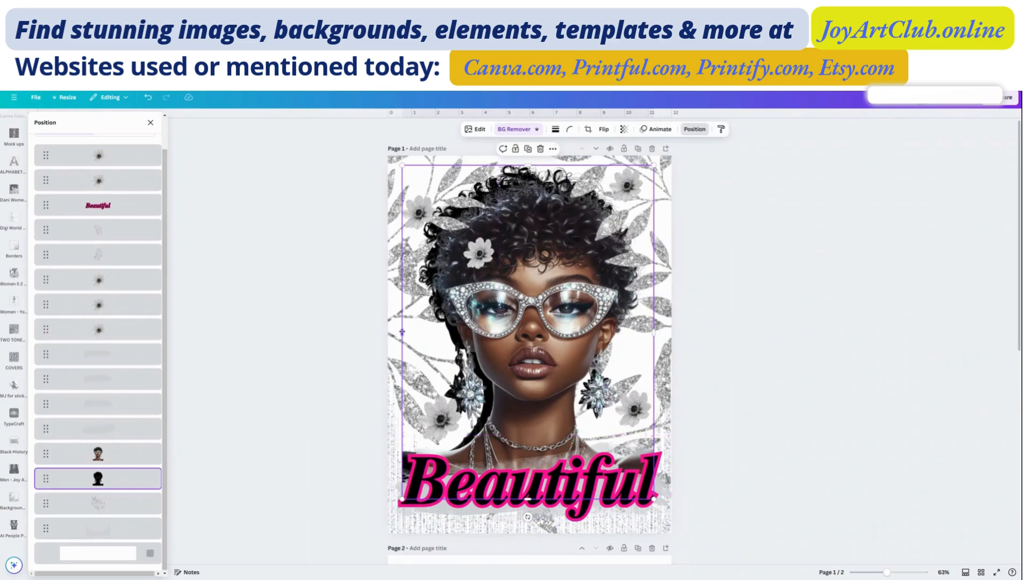
pyautogui.moveTo(402, 332); pyautogui.dragTo(418, 326)
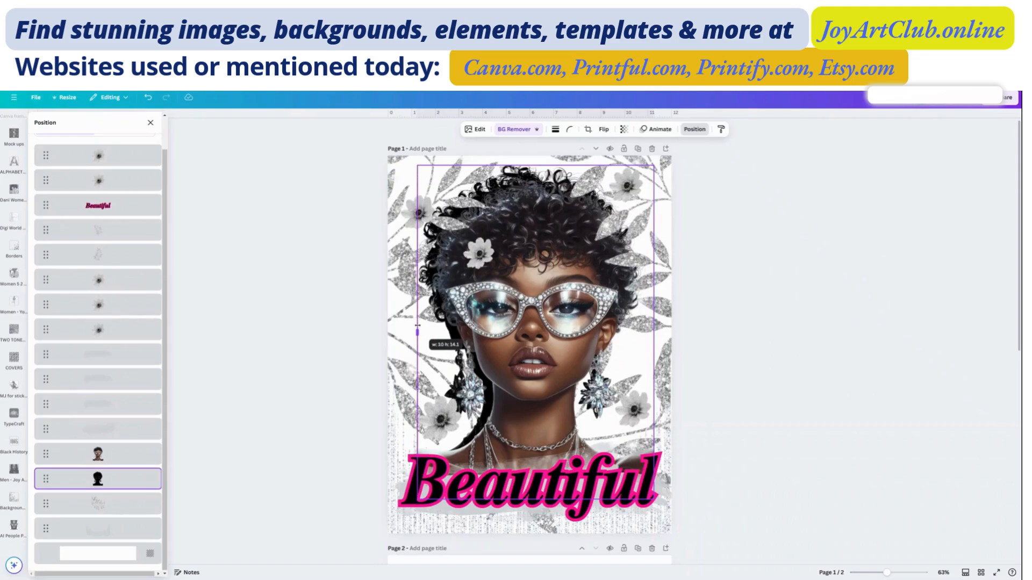
# Step: Shift the black silhouette slightly down and to the right behind the portrait on page 1, and compare it with page 2
pyautogui.click(322, 326)
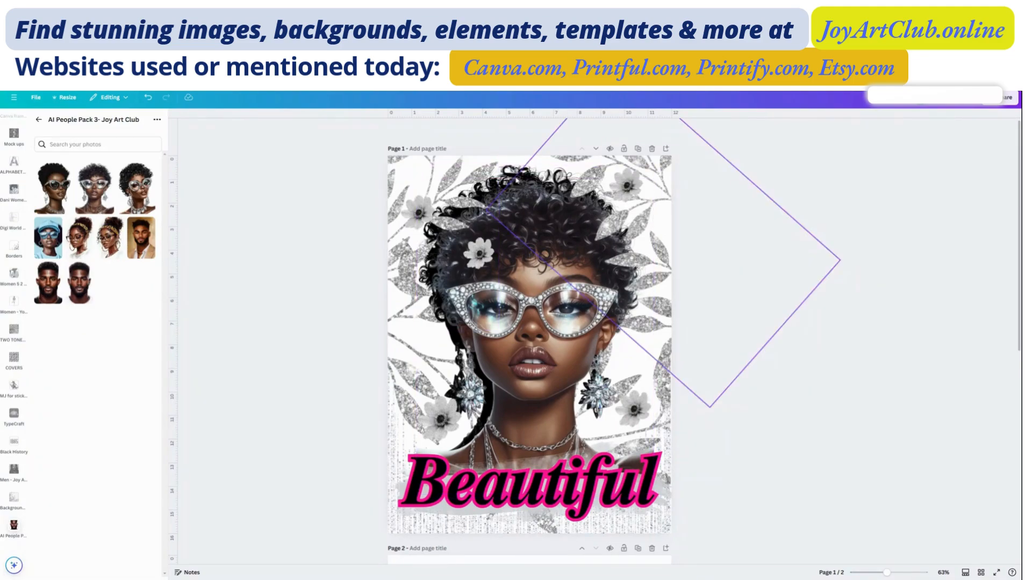
pyautogui.moveTo(473, 196); pyautogui.dragTo(505, 177)
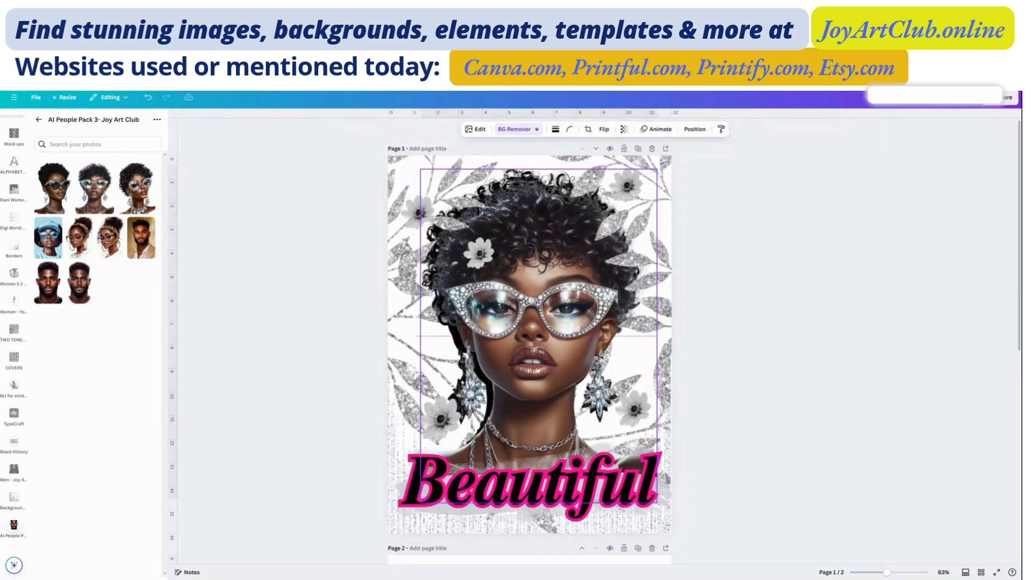
pyautogui.click(843, 328)
pyautogui.scroll(-6, 827, 344)
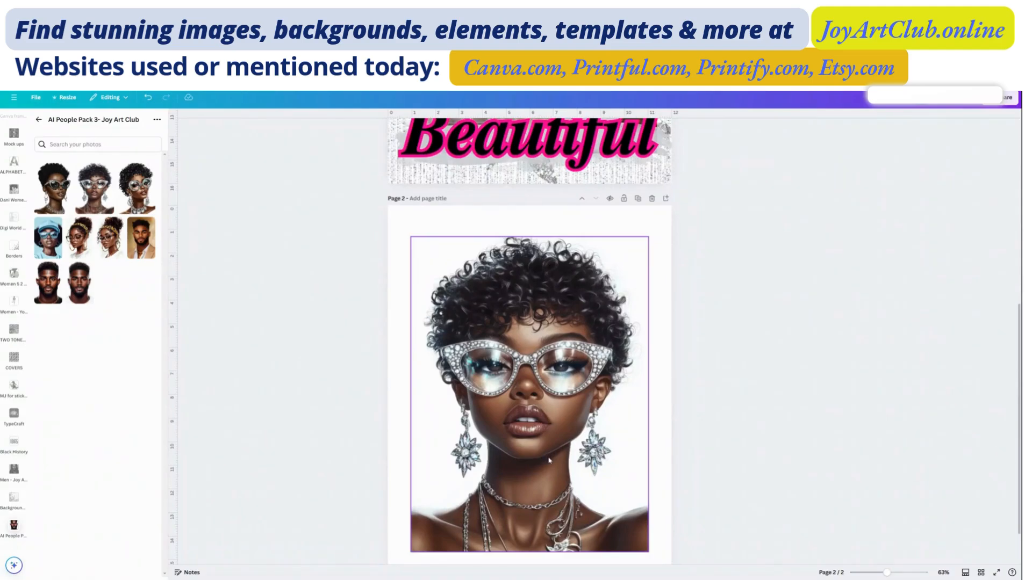
pyautogui.scroll(6, 558, 459)
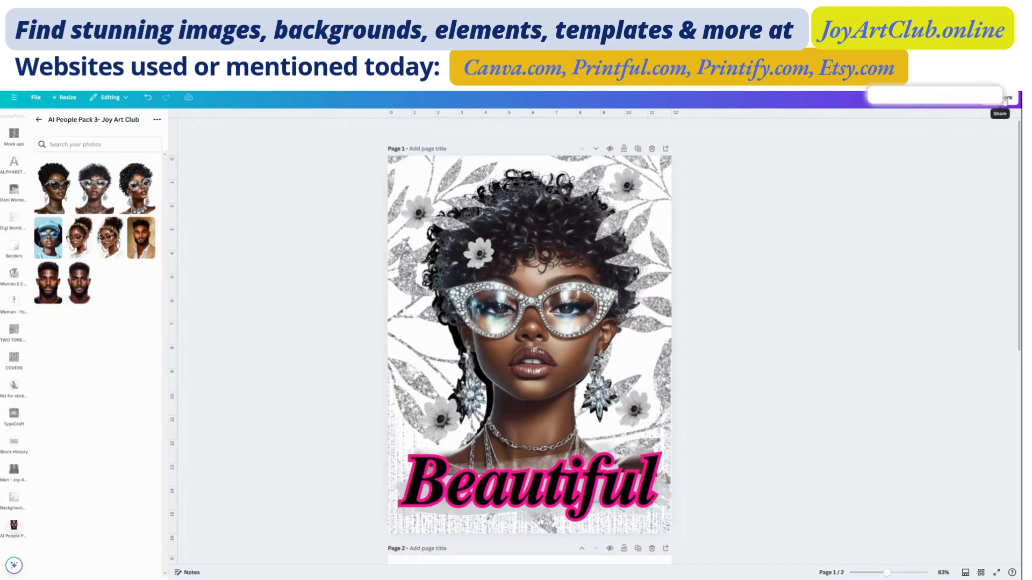
# Step: Set up a PNG download of the design at size 2 with a transparent background
pyautogui.click(1002, 102)
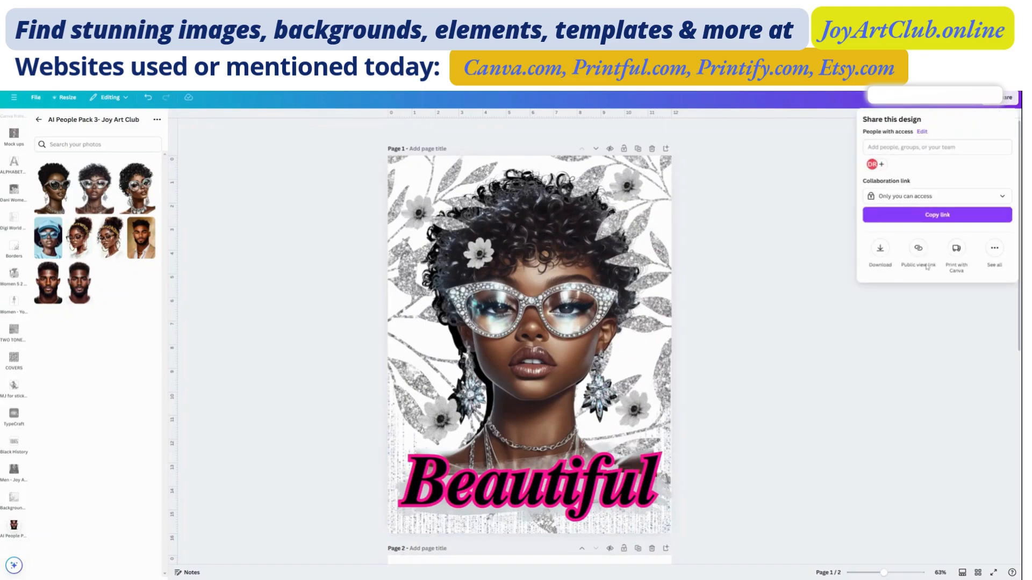
pyautogui.click(880, 253)
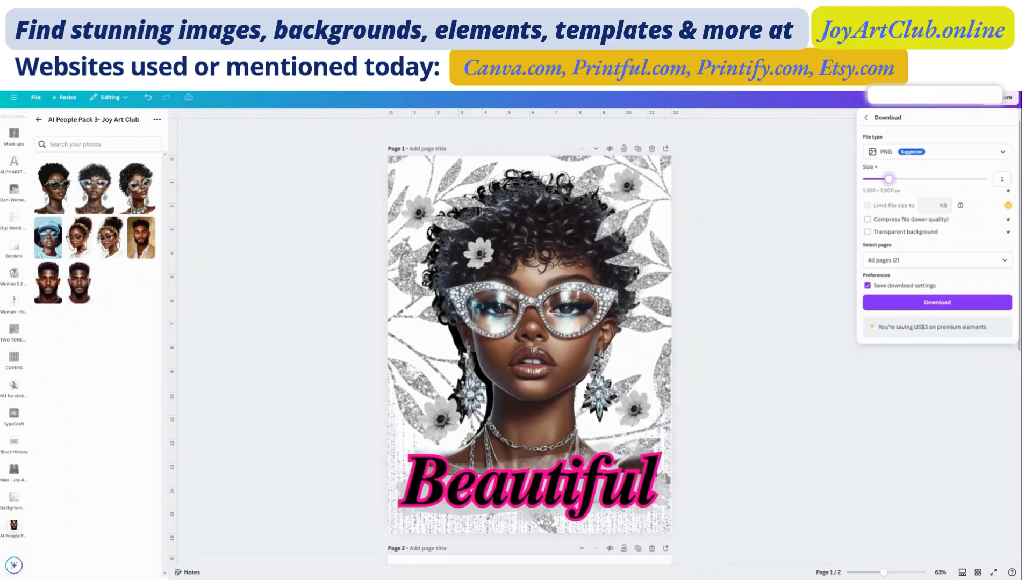
pyautogui.moveTo(888, 179); pyautogui.dragTo(933, 200)
pyautogui.click(866, 232)
# Step: Limit the download to page 1 and download the file
pyautogui.click(902, 260)
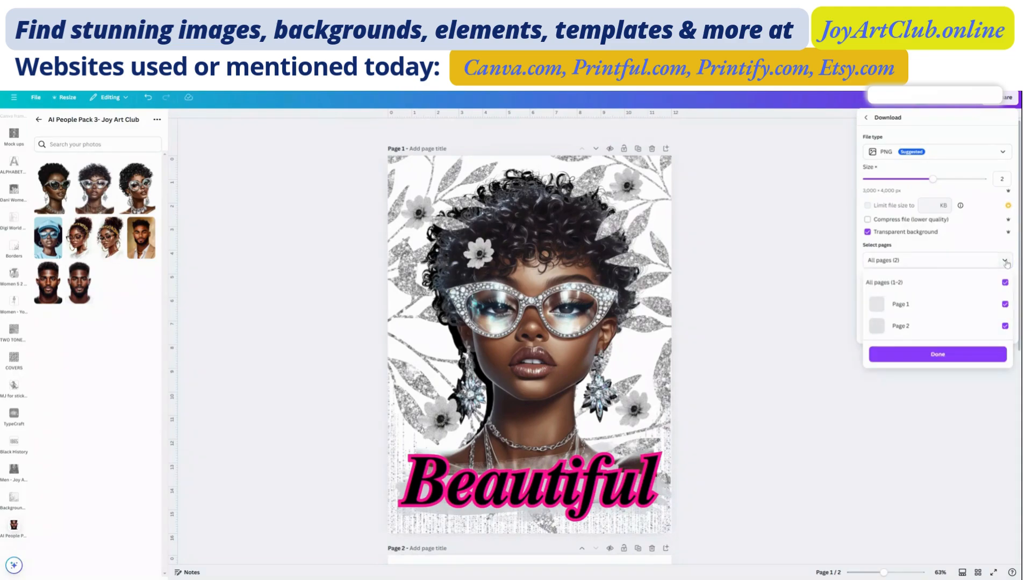
pyautogui.click(900, 284)
pyautogui.click(906, 305)
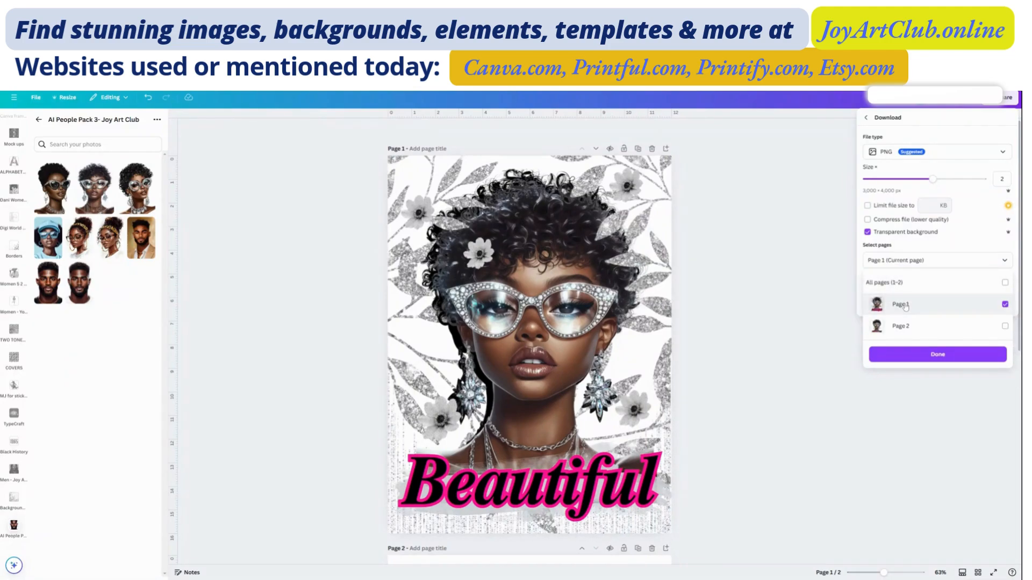
pyautogui.click(941, 357)
pyautogui.click(937, 304)
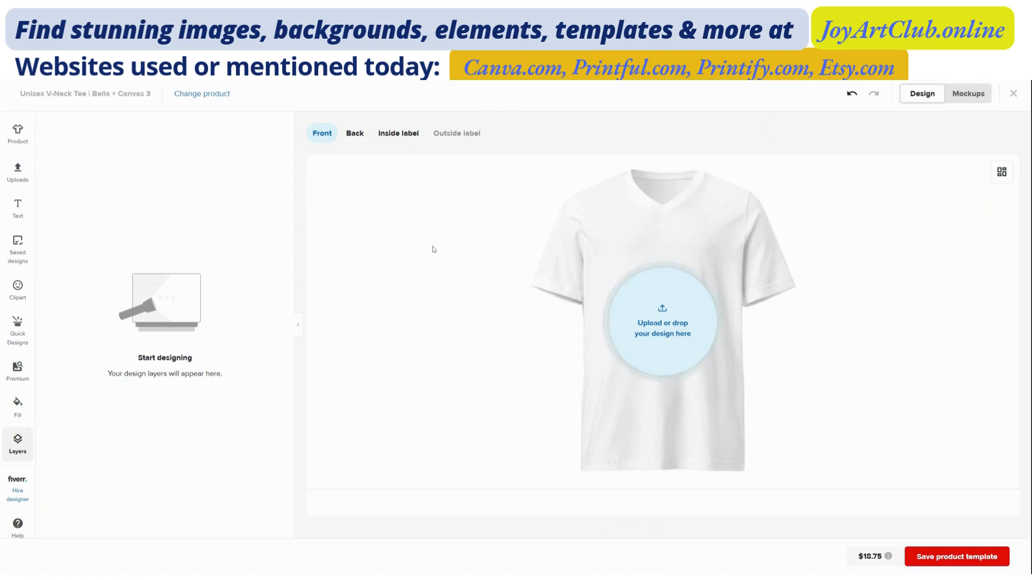
# Step: In Printful's design maker, upload Beautiful-(1).png and apply it to the front of the white V-neck tee
pyautogui.click(17, 178)
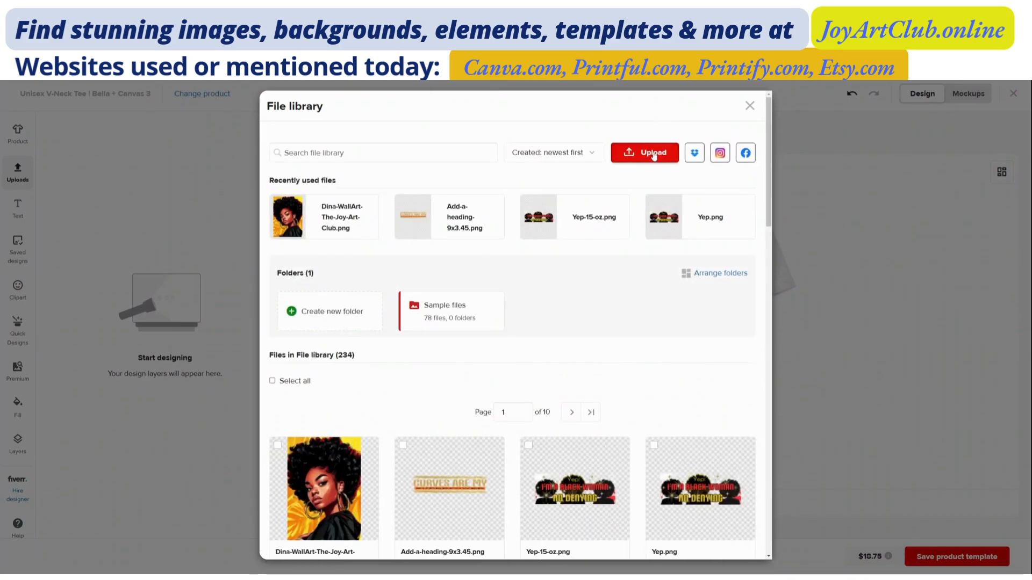
pyautogui.click(654, 155)
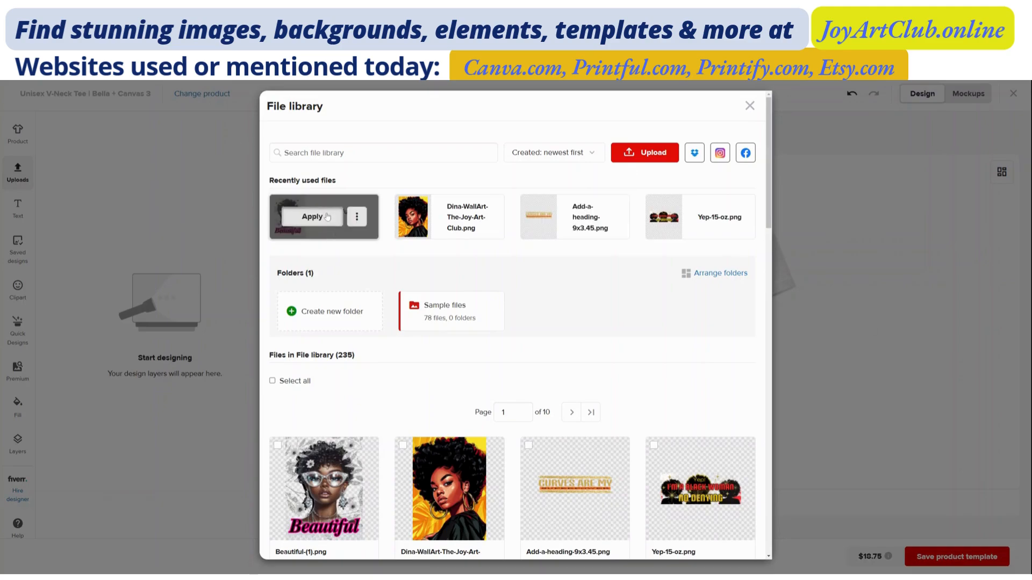
pyautogui.click(327, 216)
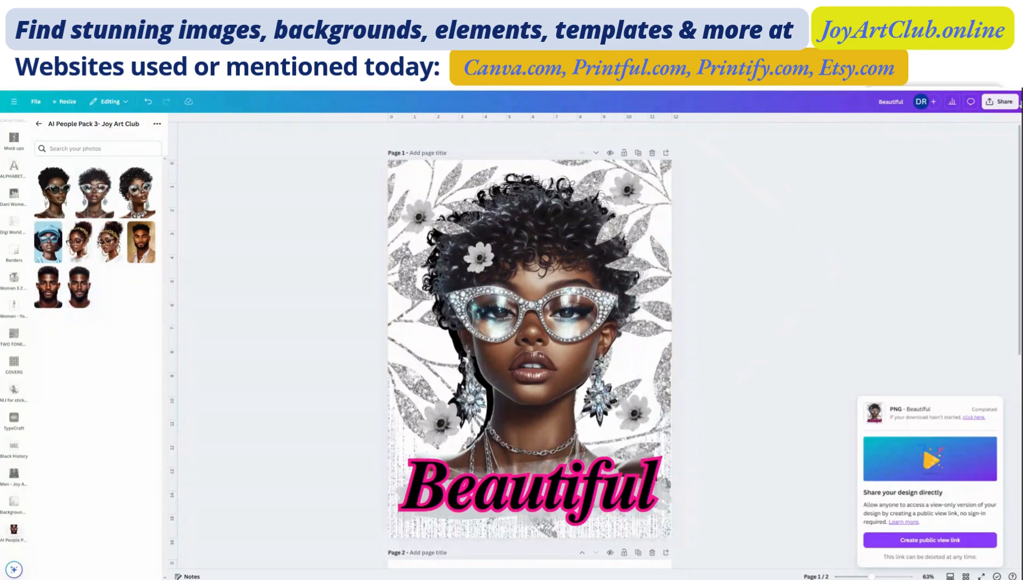
# Step: Back in Canva, download page 1 again as a transparent PNG at size 2.625
pyautogui.click(1001, 105)
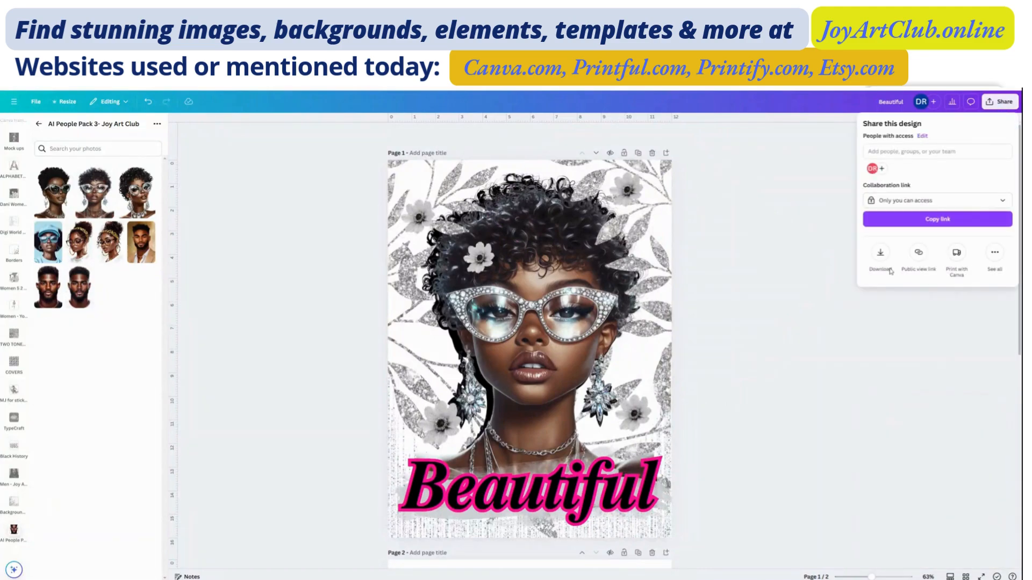
pyautogui.click(881, 253)
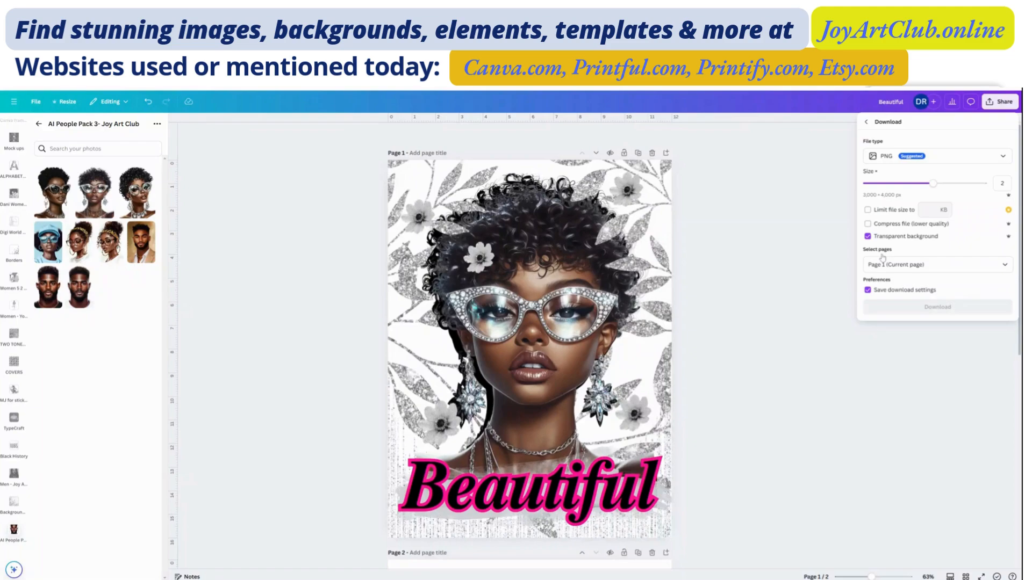
pyautogui.moveTo(933, 186); pyautogui.dragTo(961, 184)
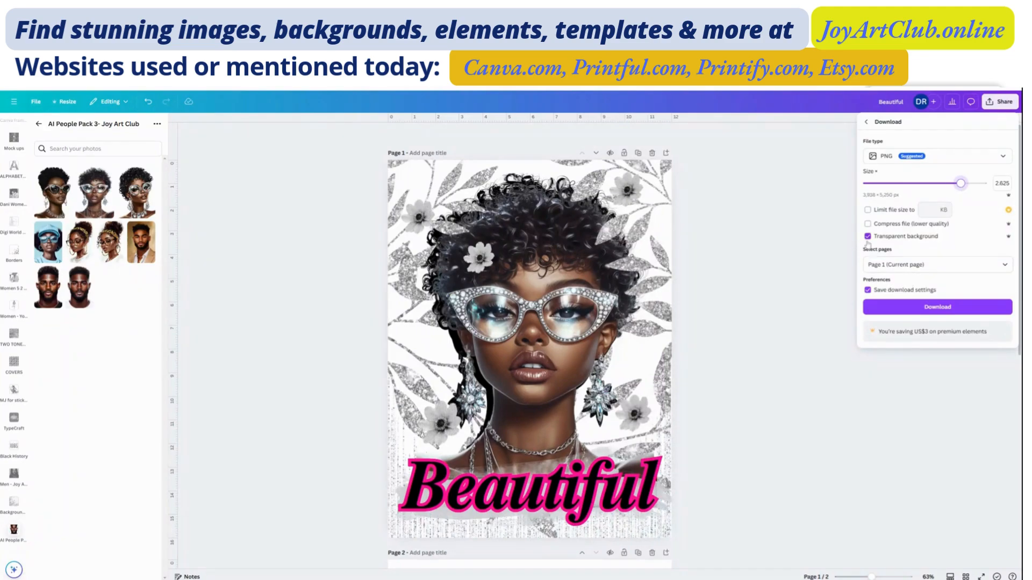
pyautogui.click(933, 310)
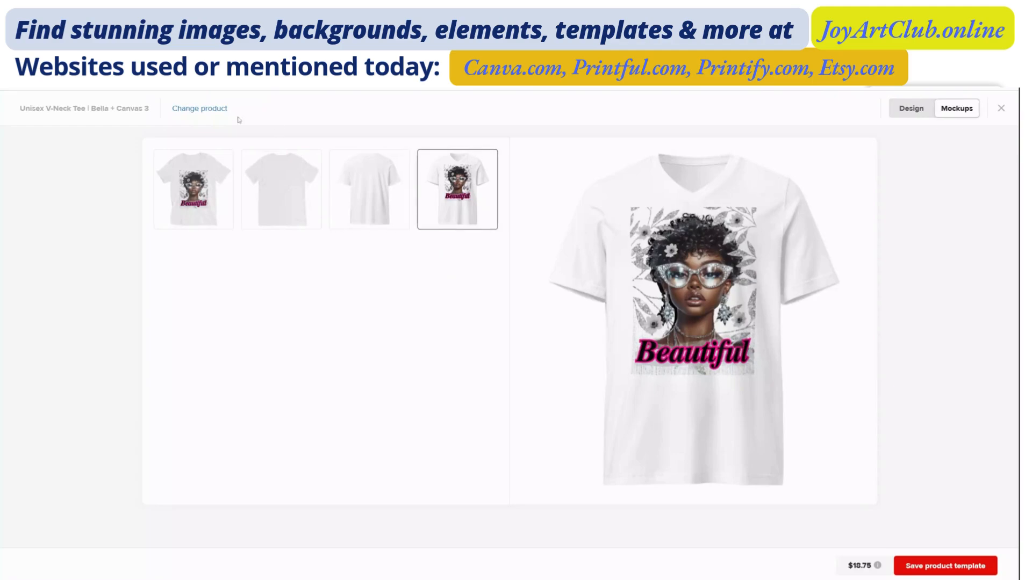
# Step: In Printful, view the two front mockups of the V-neck tee with the "Beautiful" design
pyautogui.click(226, 188)
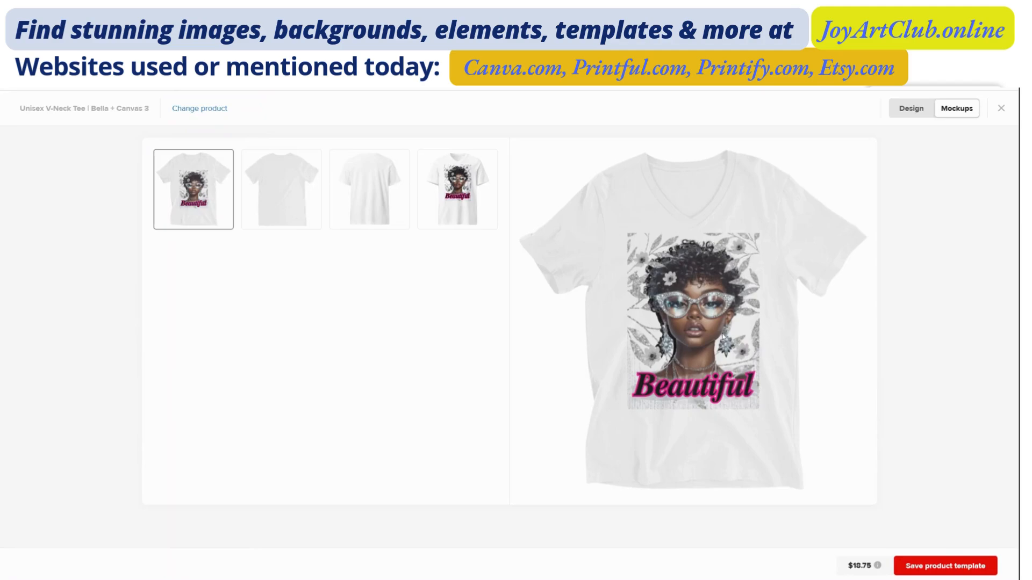
pyautogui.click(461, 211)
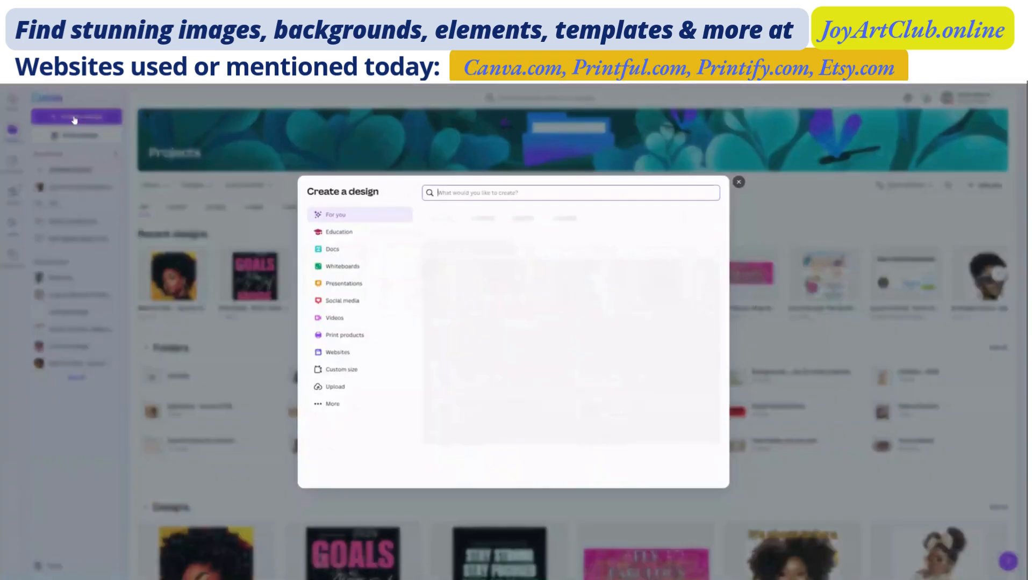
# Step: In Canva, create a new custom-size design of 2500 × 2100 px
pyautogui.click(75, 118)
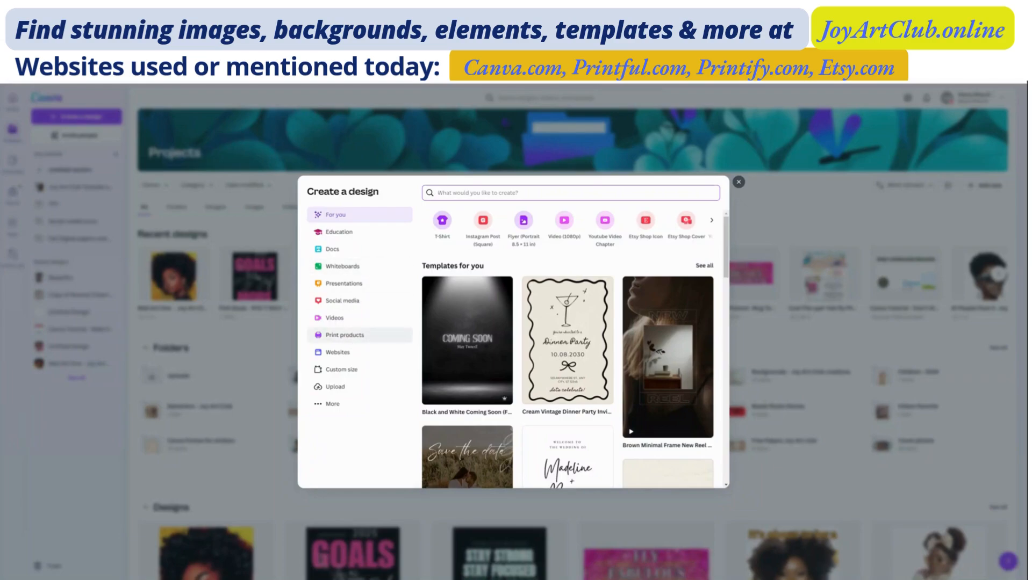
pyautogui.click(341, 370)
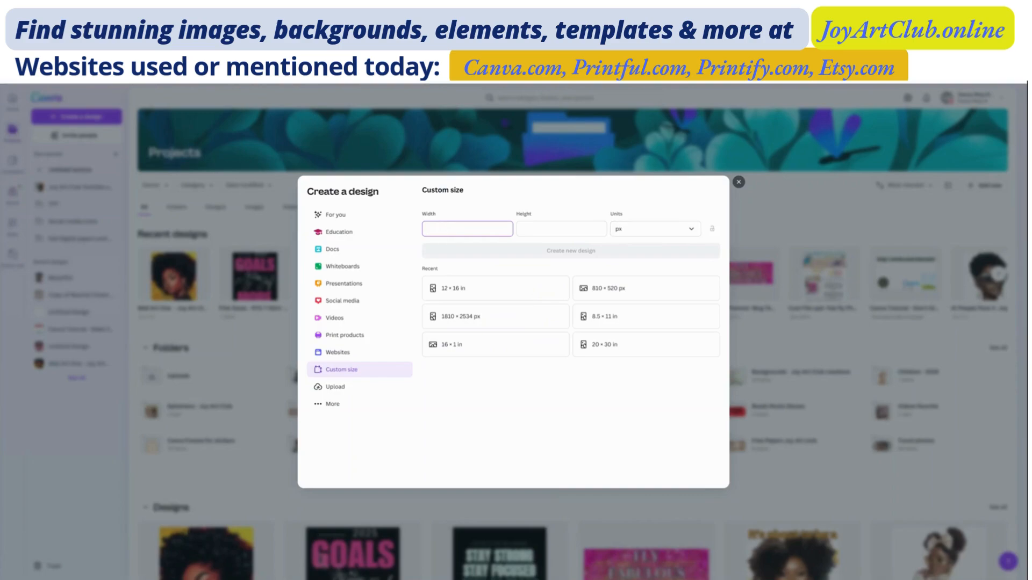
pyautogui.write('2500')
pyautogui.press('Tab')
pyautogui.write('2100')
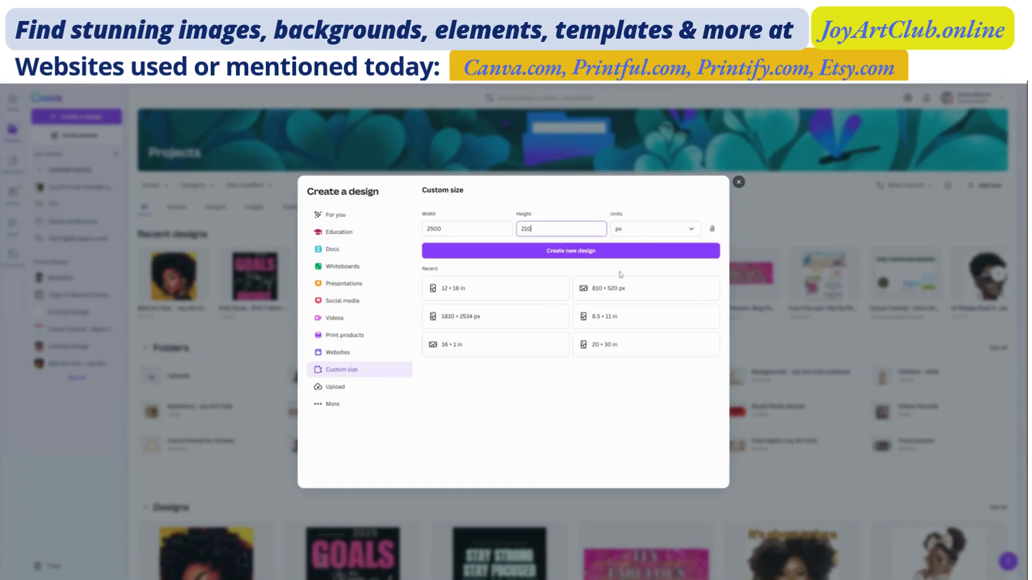
pyautogui.click(580, 251)
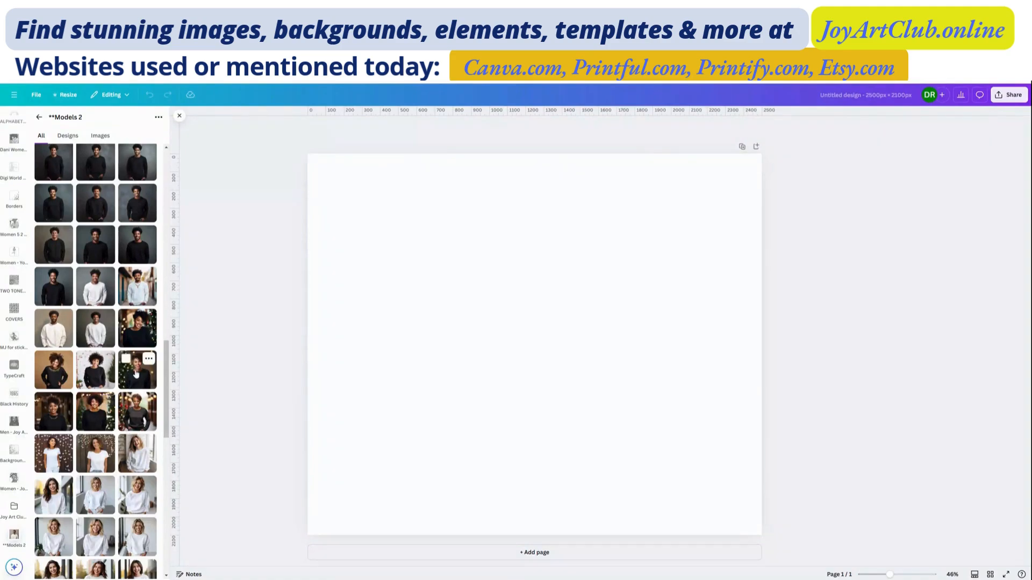
# Step: Add the photo of the smiling woman in a black sweatshirt by the Christmas tree from **Models 2 and set it as the background
pyautogui.click(134, 377)
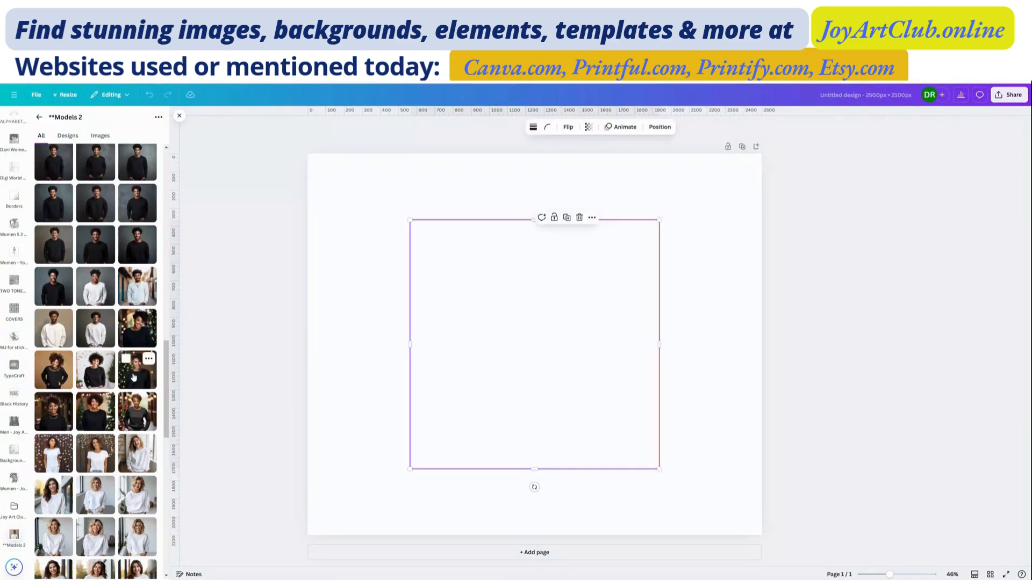
pyautogui.moveTo(588, 319); pyautogui.dragTo(504, 314)
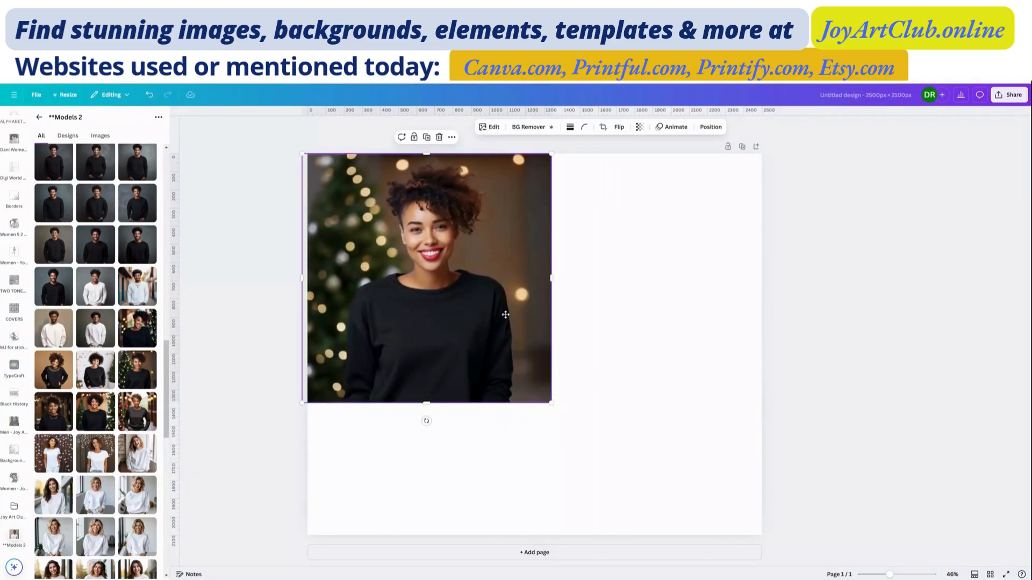
pyautogui.rightClick(505, 315)
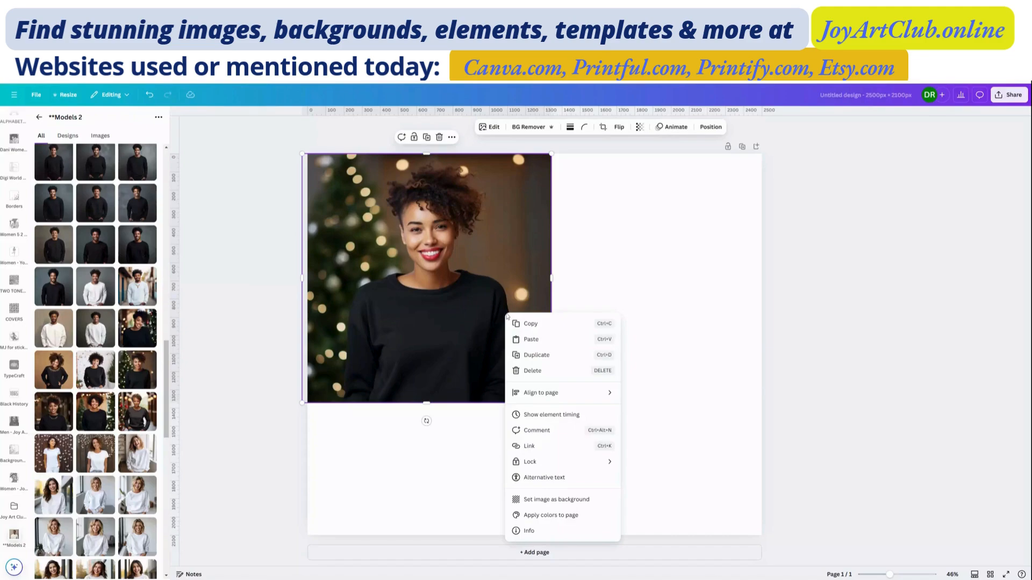
pyautogui.click(573, 499)
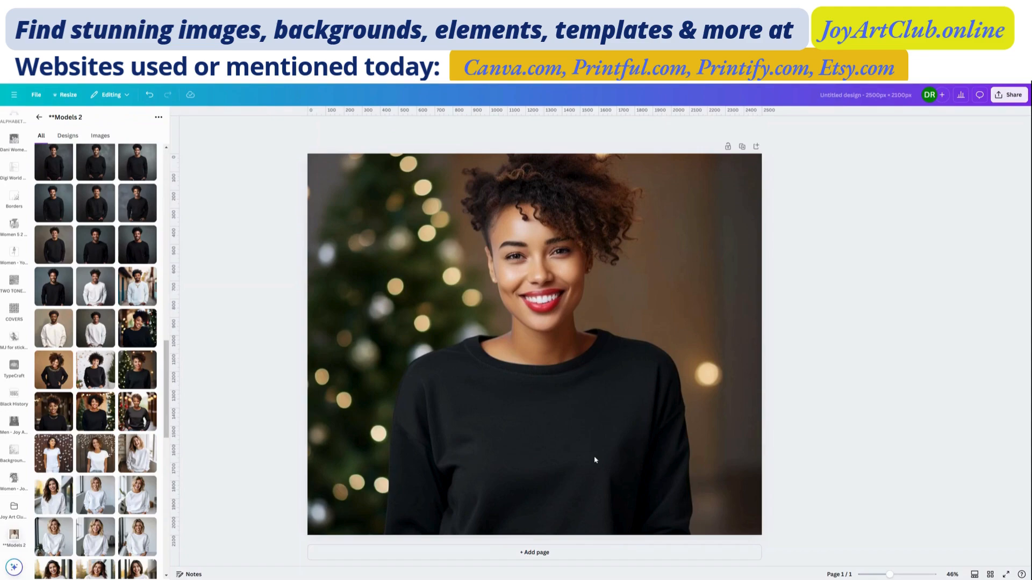
# Step: Reposition the background photo upward within its crop so its lower edge meets the page's bottom edge and more of the sweatshirt shows
pyautogui.doubleClick(596, 428)
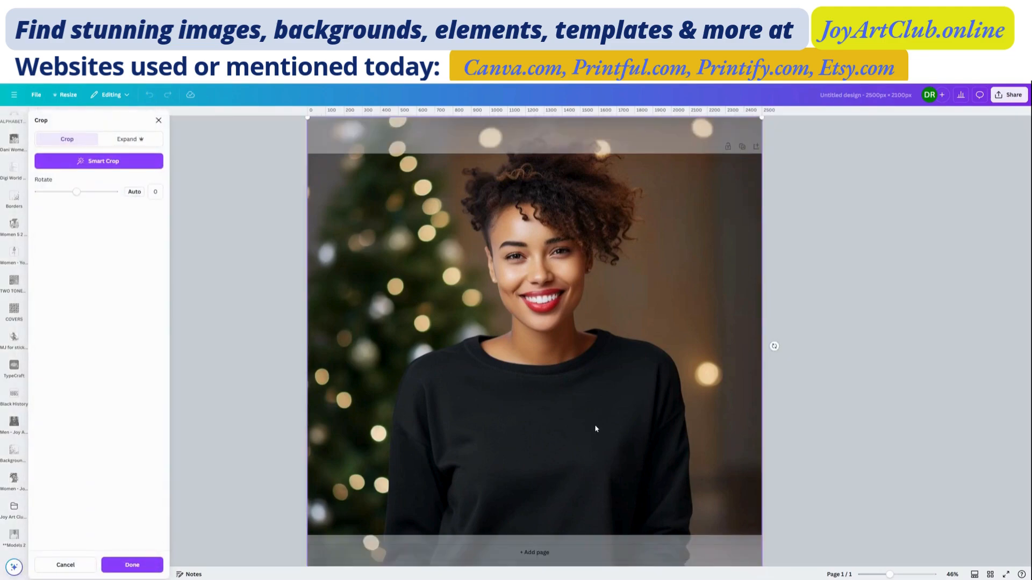
pyautogui.moveTo(605, 353); pyautogui.dragTo(606, 334)
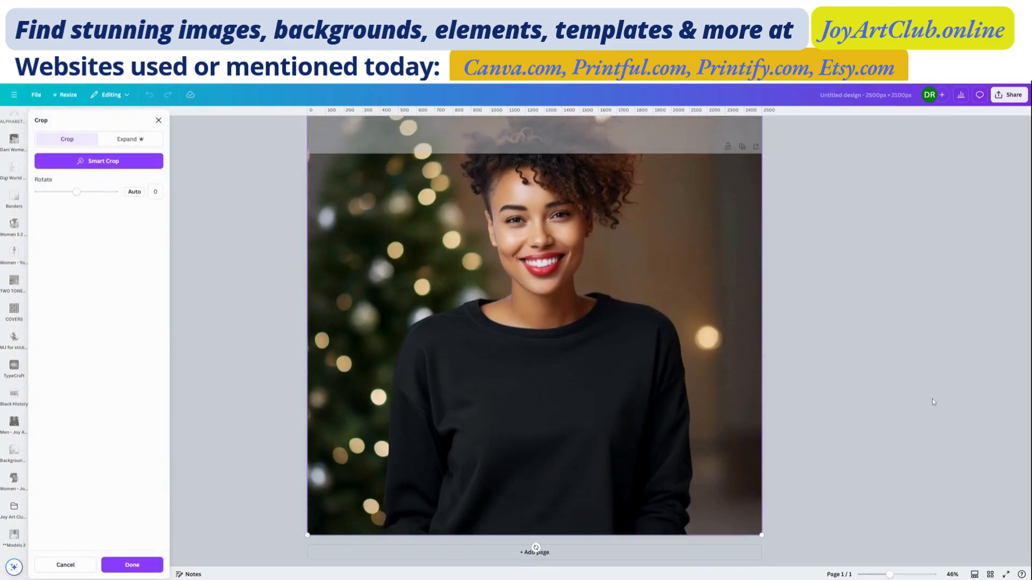
pyautogui.click(804, 416)
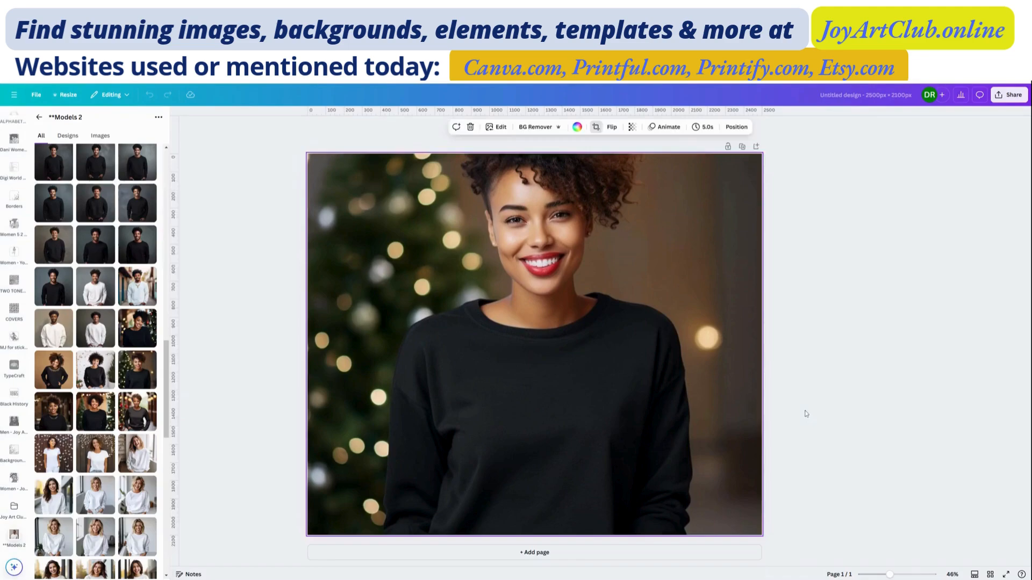
pyautogui.doubleClick(549, 351)
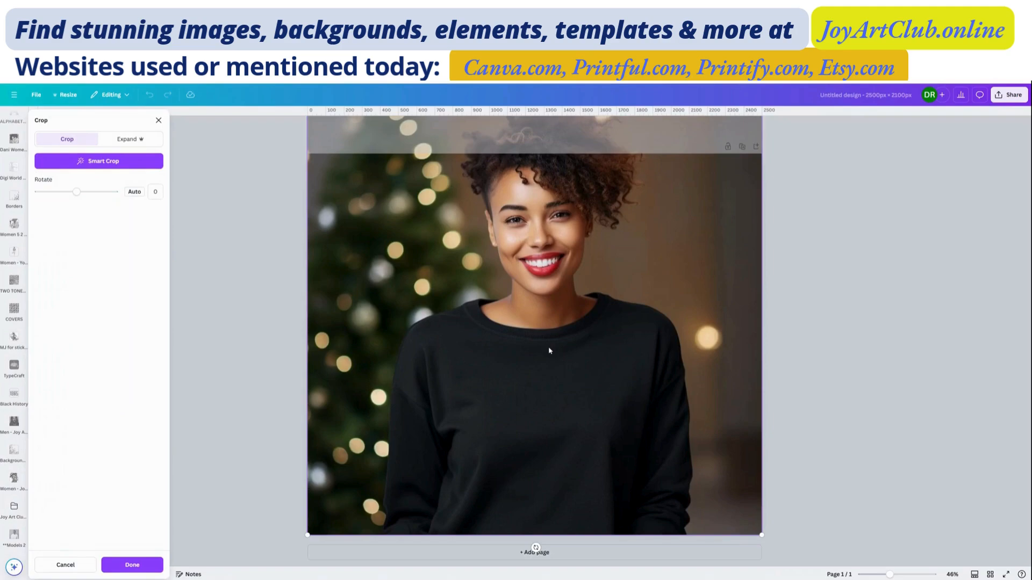
pyautogui.moveTo(548, 351); pyautogui.dragTo(486, 344)
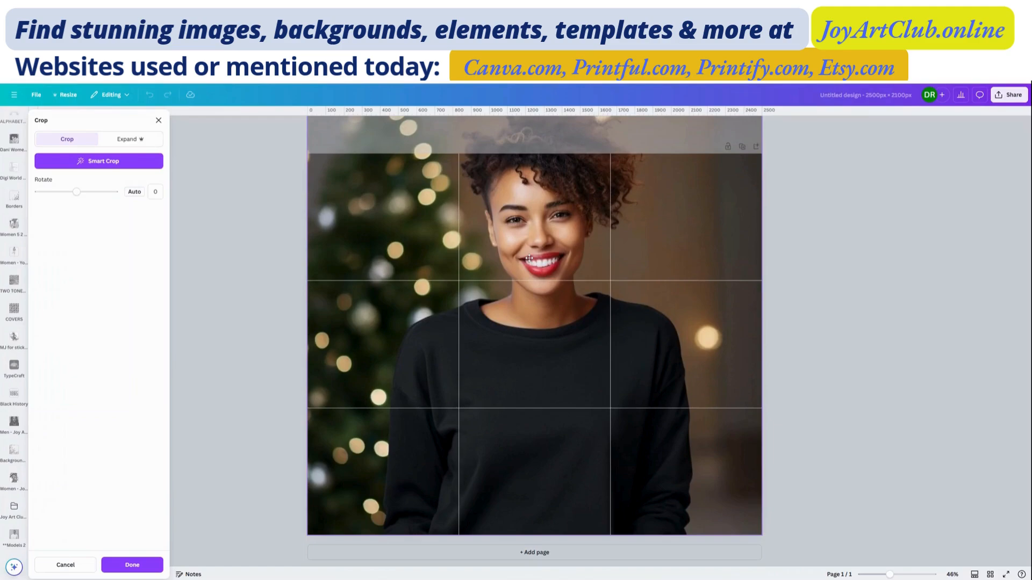
pyautogui.click(131, 567)
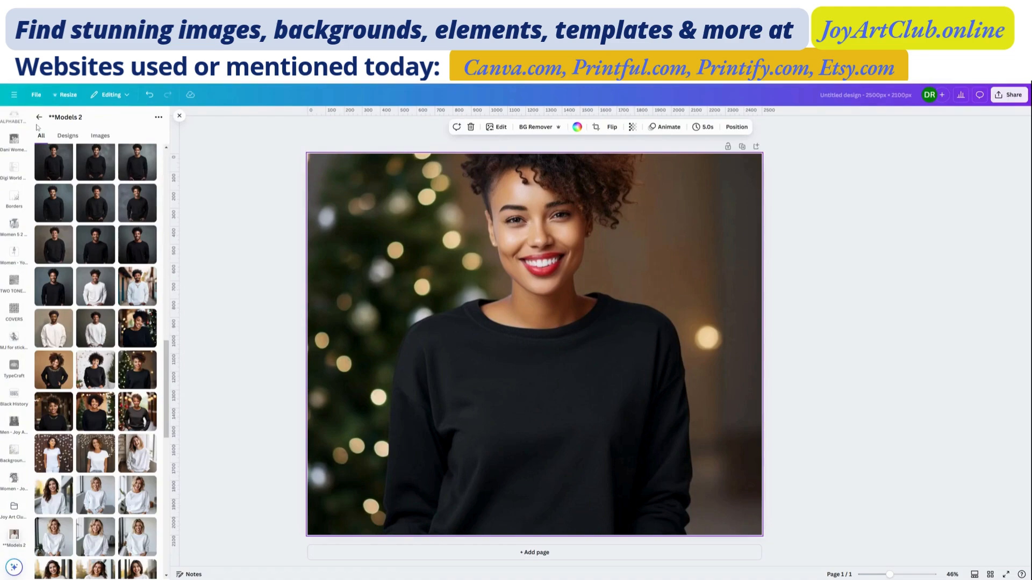
# Step: Add the uploaded "Beautiful" portrait design to the page, scale it down to about three-quarters size and place it on the sweatshirt's front
pyautogui.click(39, 117)
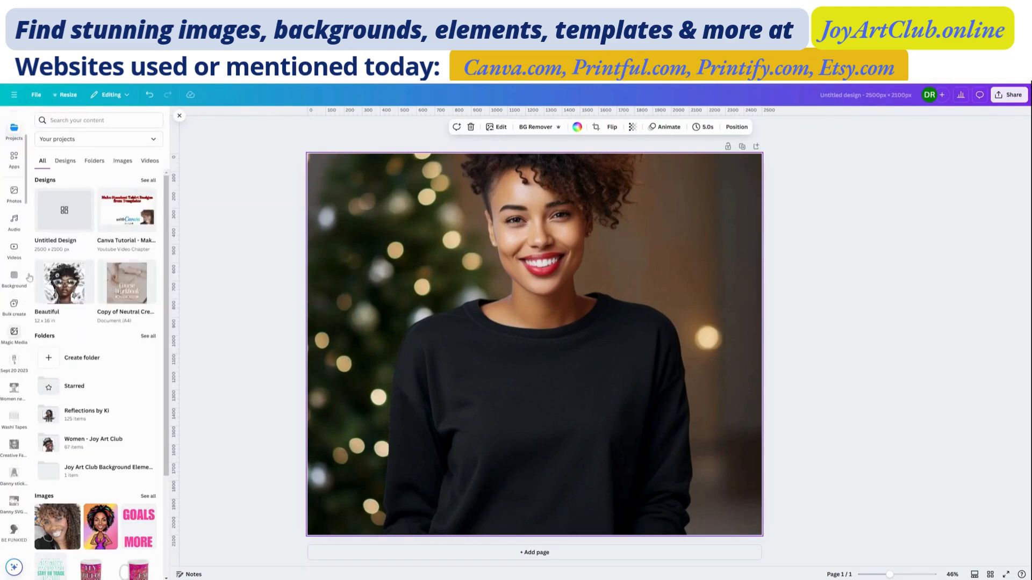
pyautogui.scroll(3, 10, 208)
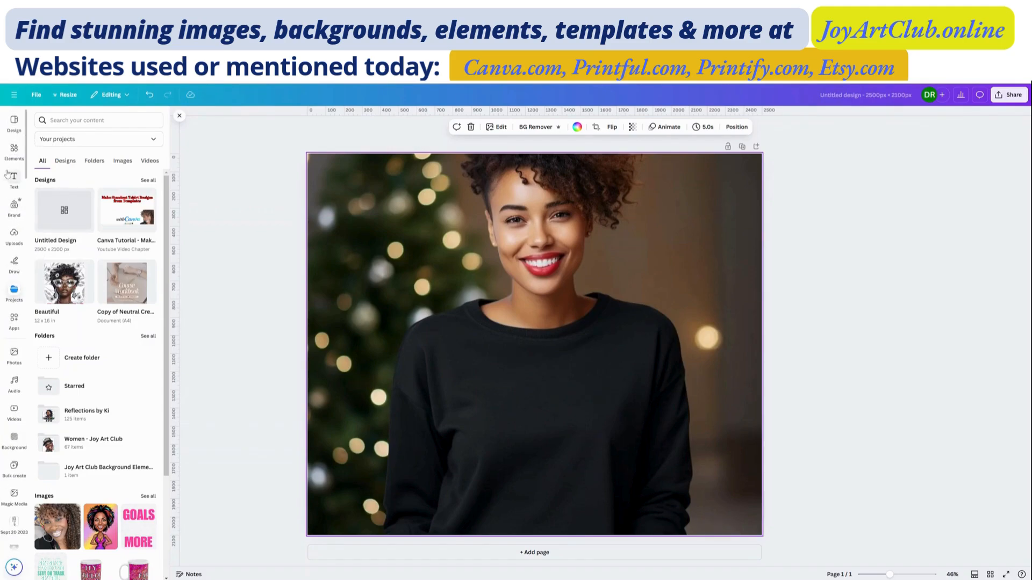
pyautogui.click(15, 236)
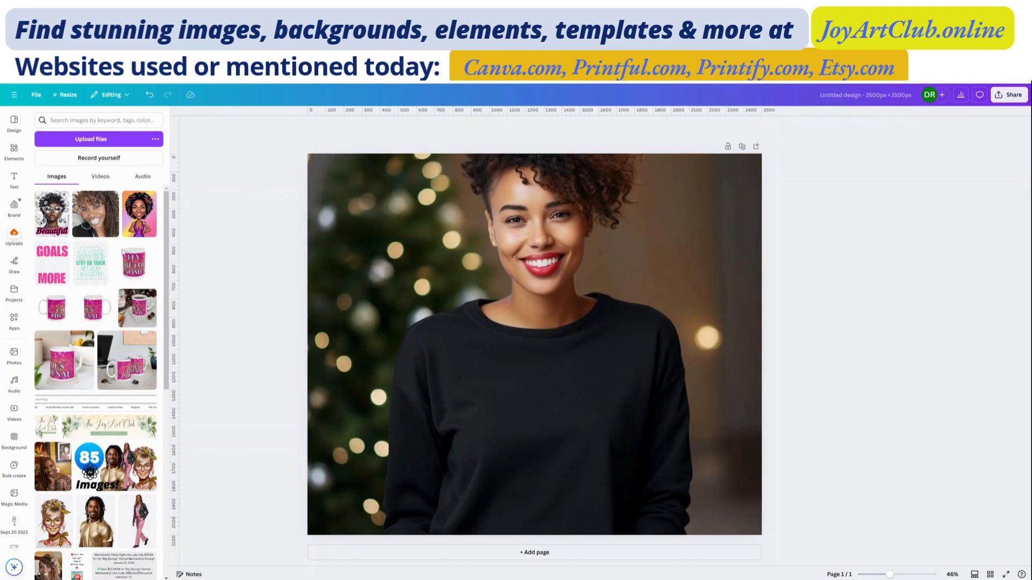
pyautogui.click(54, 222)
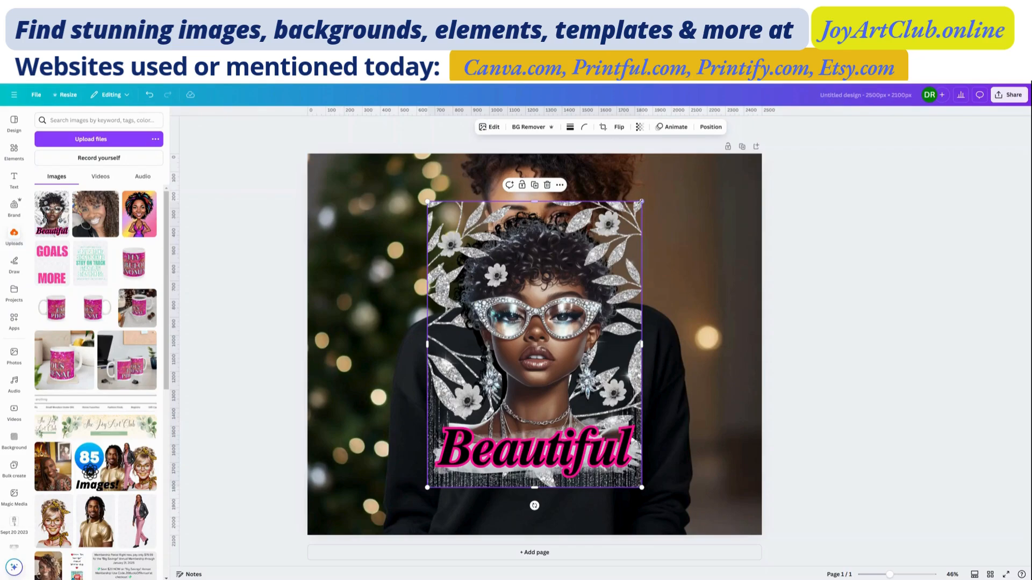
pyautogui.moveTo(641, 203); pyautogui.dragTo(589, 277)
pyautogui.moveTo(548, 392); pyautogui.dragTo(574, 421)
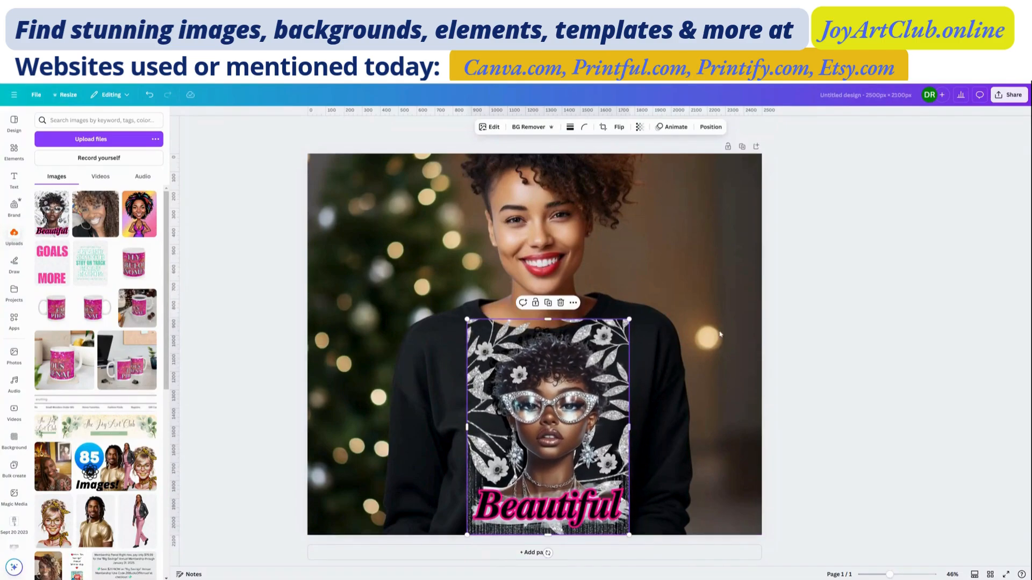
# Step: Enlarge the background photo within its crop and shift it up so the sweatshirt fills most of the page and only the lower face shows
pyautogui.click(720, 327)
pyautogui.doubleClick(724, 318)
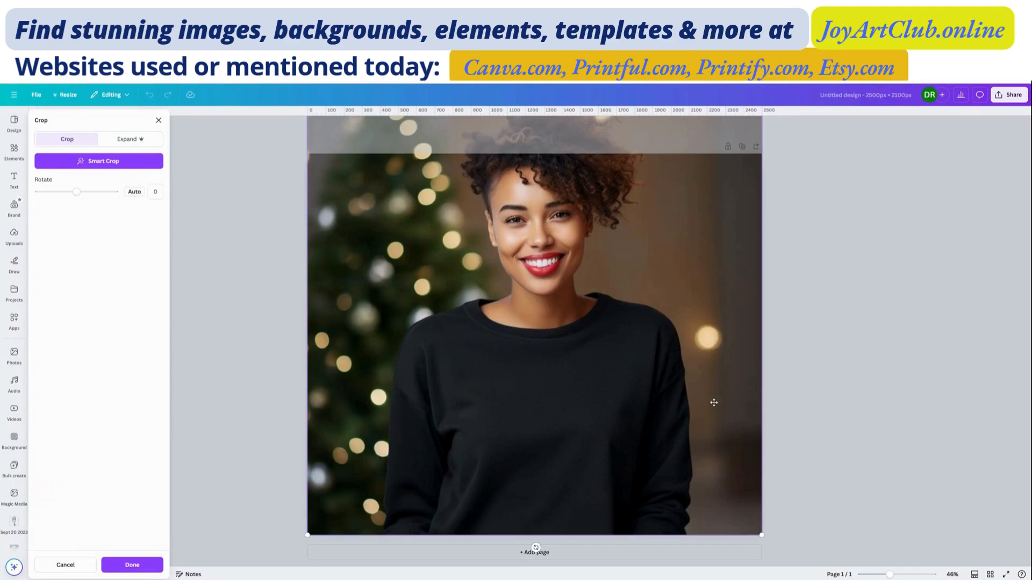
pyautogui.moveTo(761, 536); pyautogui.dragTo(870, 578)
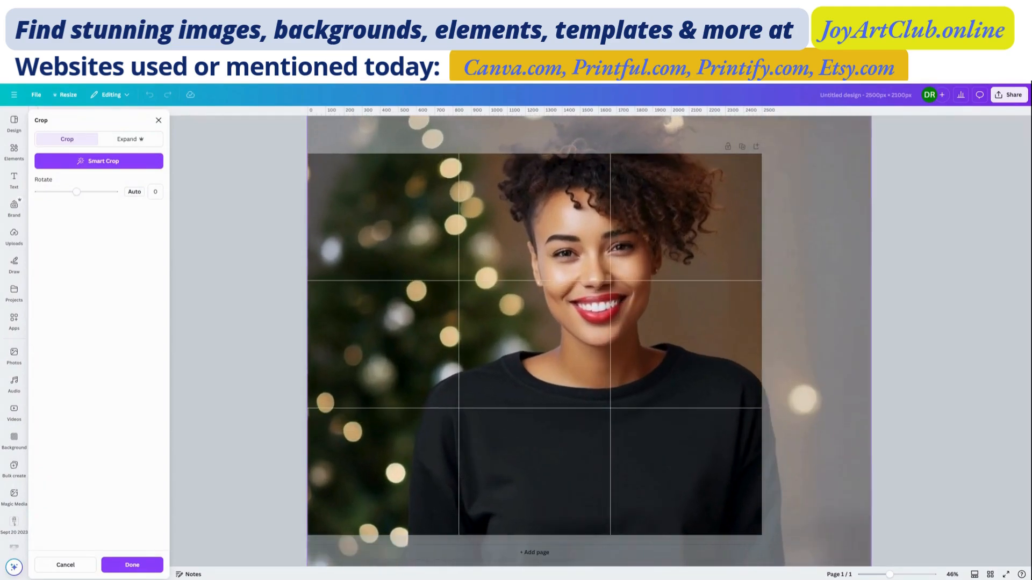
pyautogui.moveTo(691, 405); pyautogui.dragTo(648, 248)
pyautogui.click(932, 329)
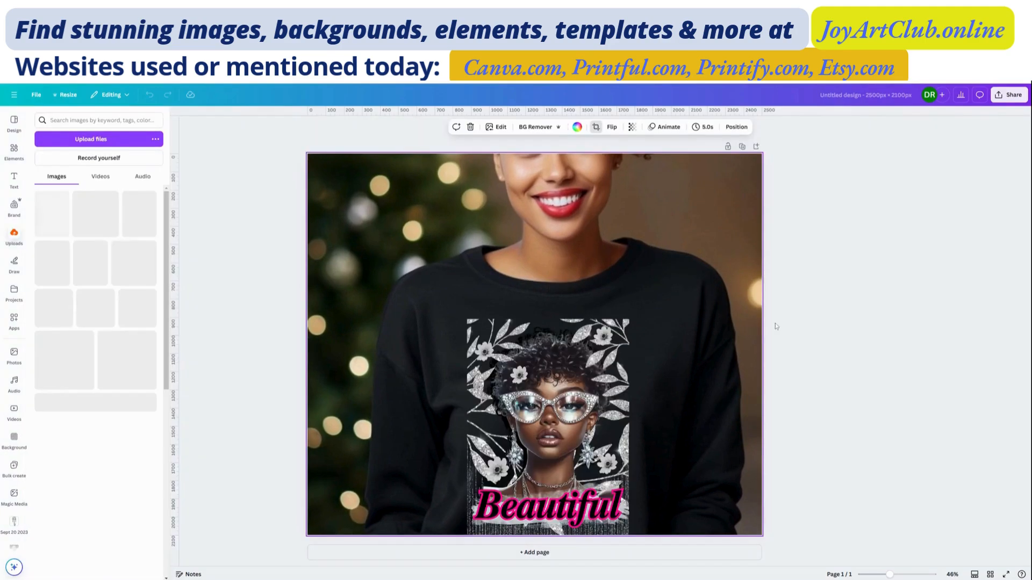
# Step: Move the "Beautiful" design to the middle of the sweatshirt's chest and rotate it slightly clockwise to match the model's pose
pyautogui.click(599, 381)
pyautogui.moveTo(599, 381); pyautogui.dragTo(595, 396)
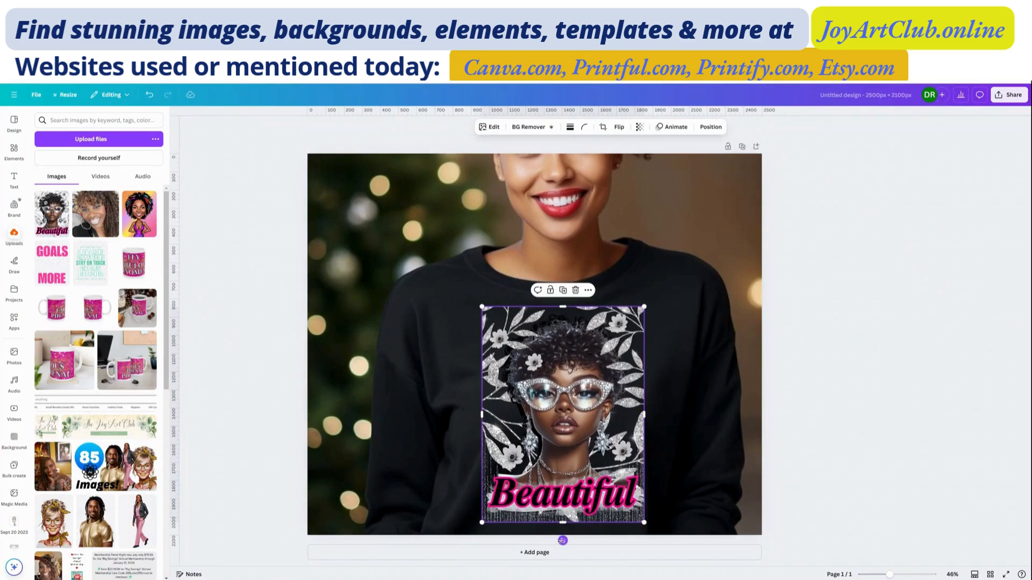
pyautogui.moveTo(562, 541); pyautogui.dragTo(557, 544)
pyautogui.click(881, 439)
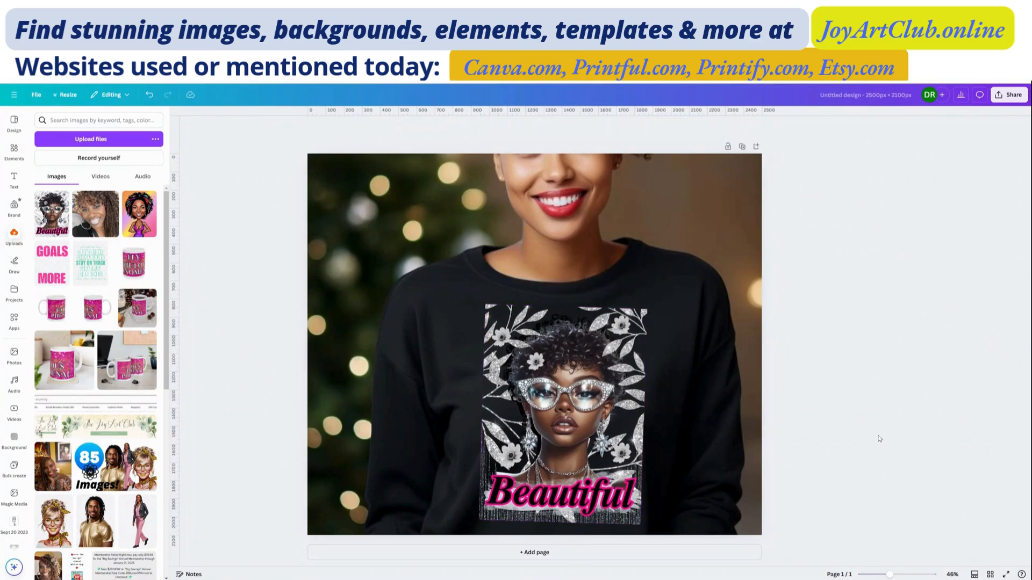
pyautogui.moveTo(571, 446); pyautogui.dragTo(574, 448)
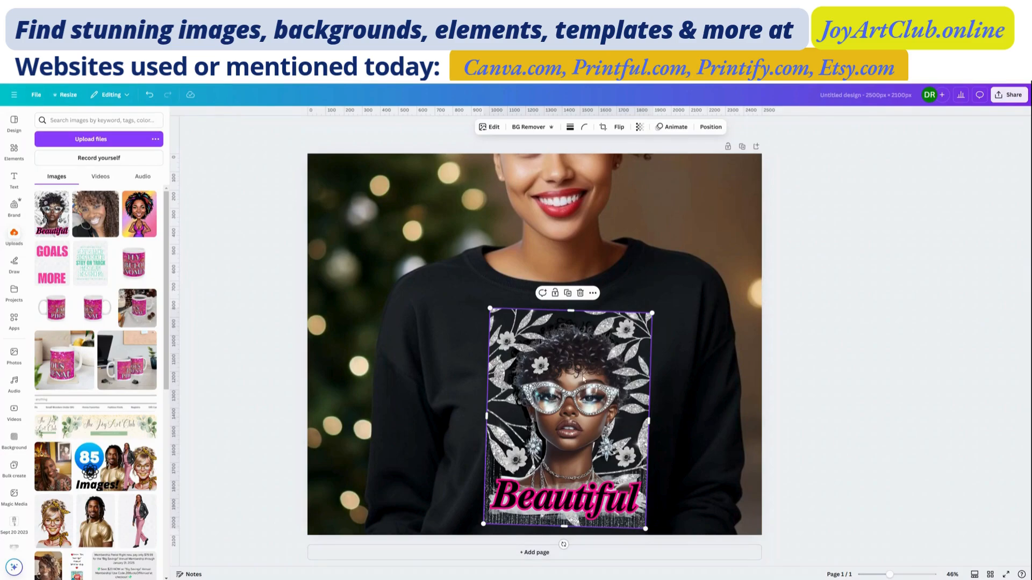
pyautogui.moveTo(583, 377)
pyautogui.mouseDown()
pyautogui.moveTo(596, 373)
pyautogui.moveTo(573, 378)
pyautogui.mouseUp()
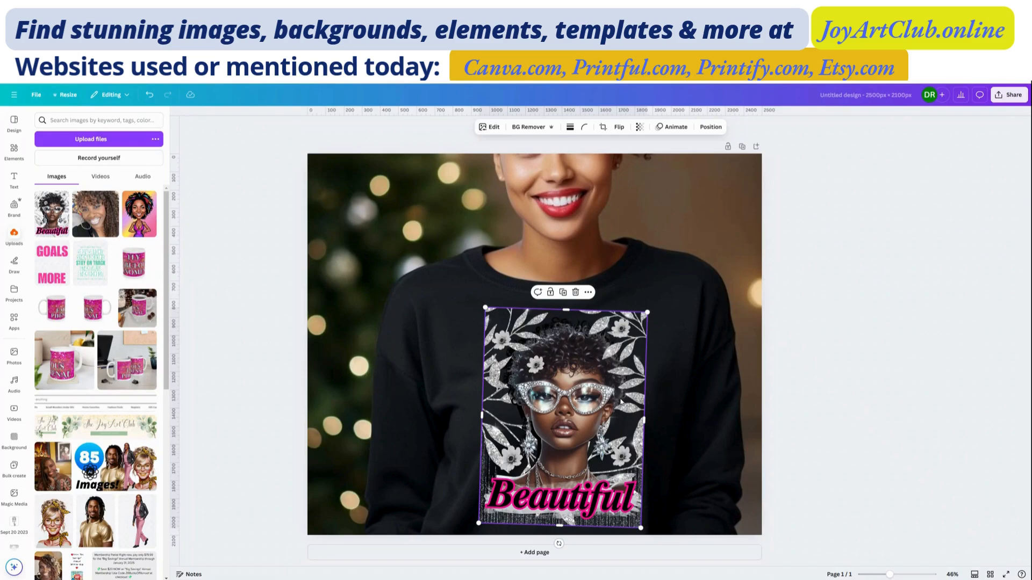
pyautogui.click(714, 262)
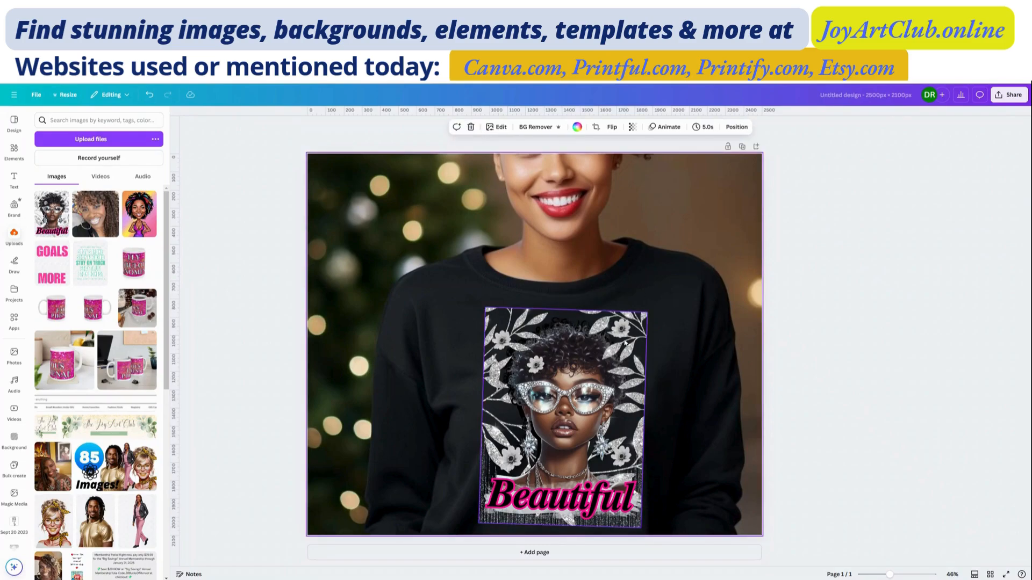